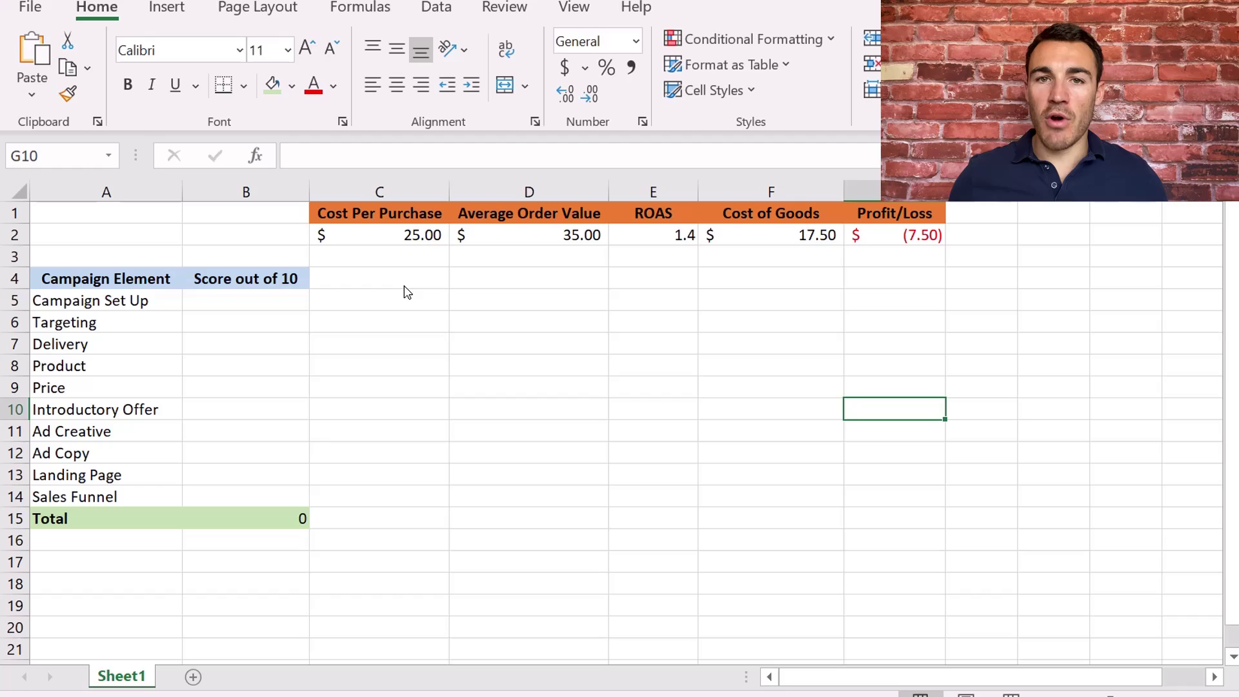
Inspect the cost per purchase, average order value, ROAS, cost of goods and Profit/Loss cells.
click(406, 238)
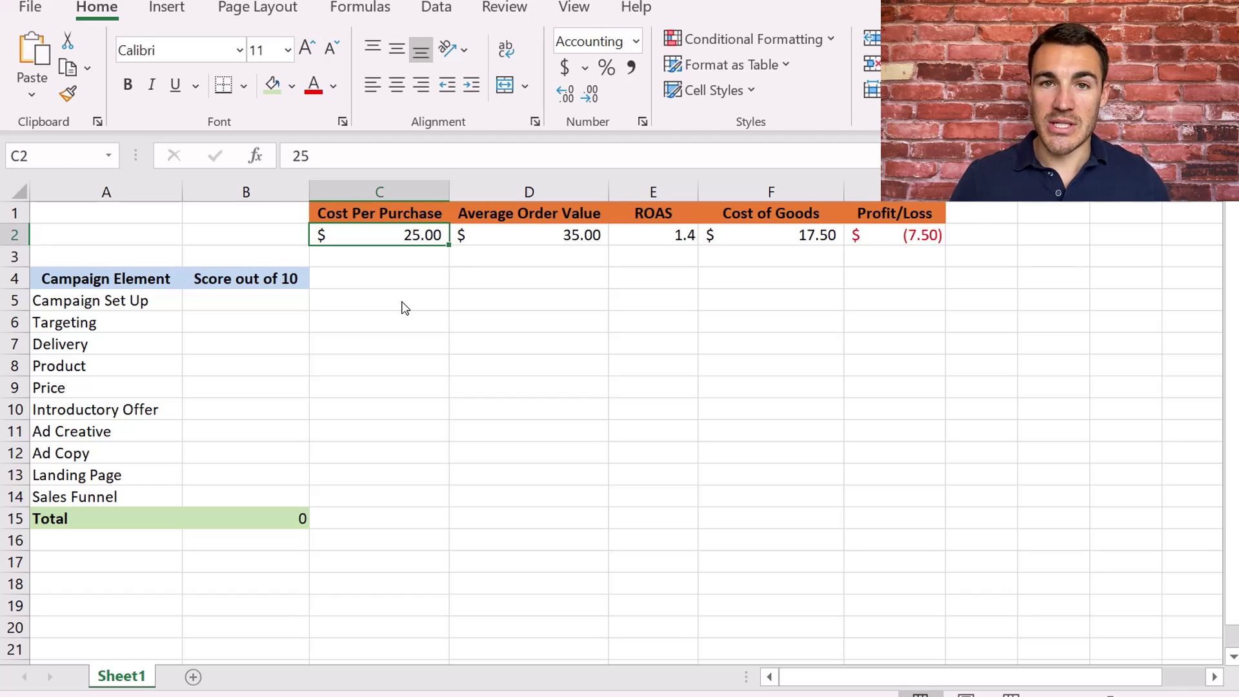
click(559, 240)
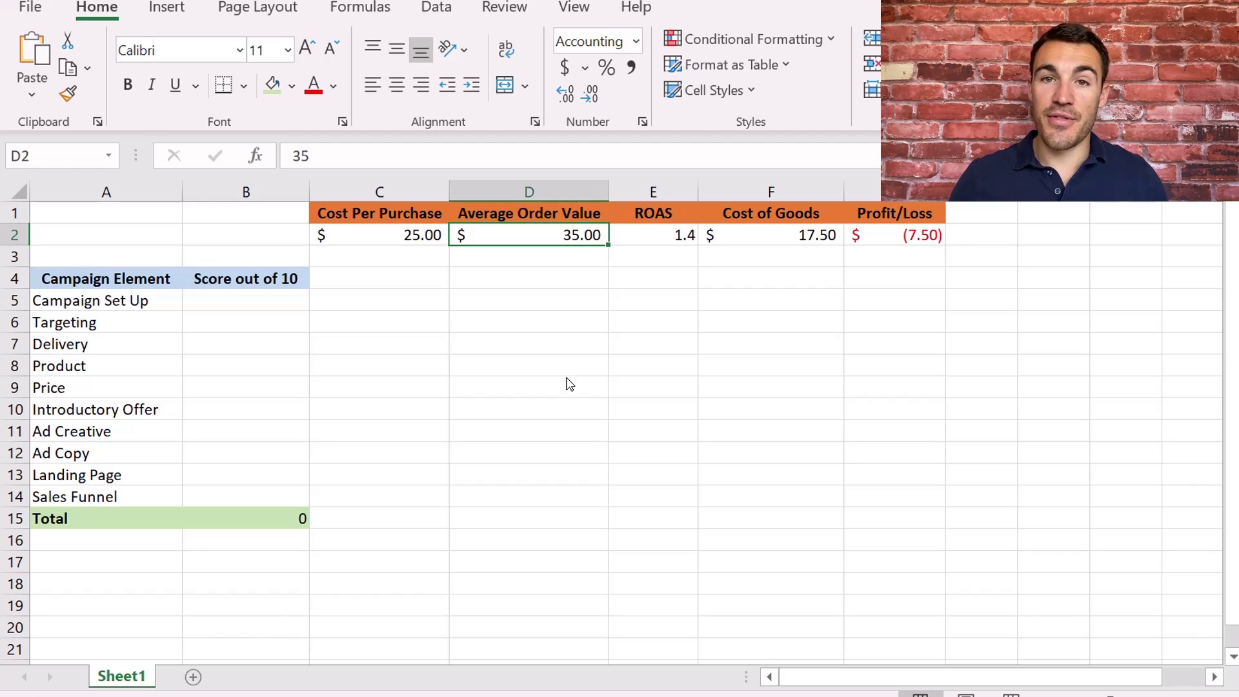
click(668, 244)
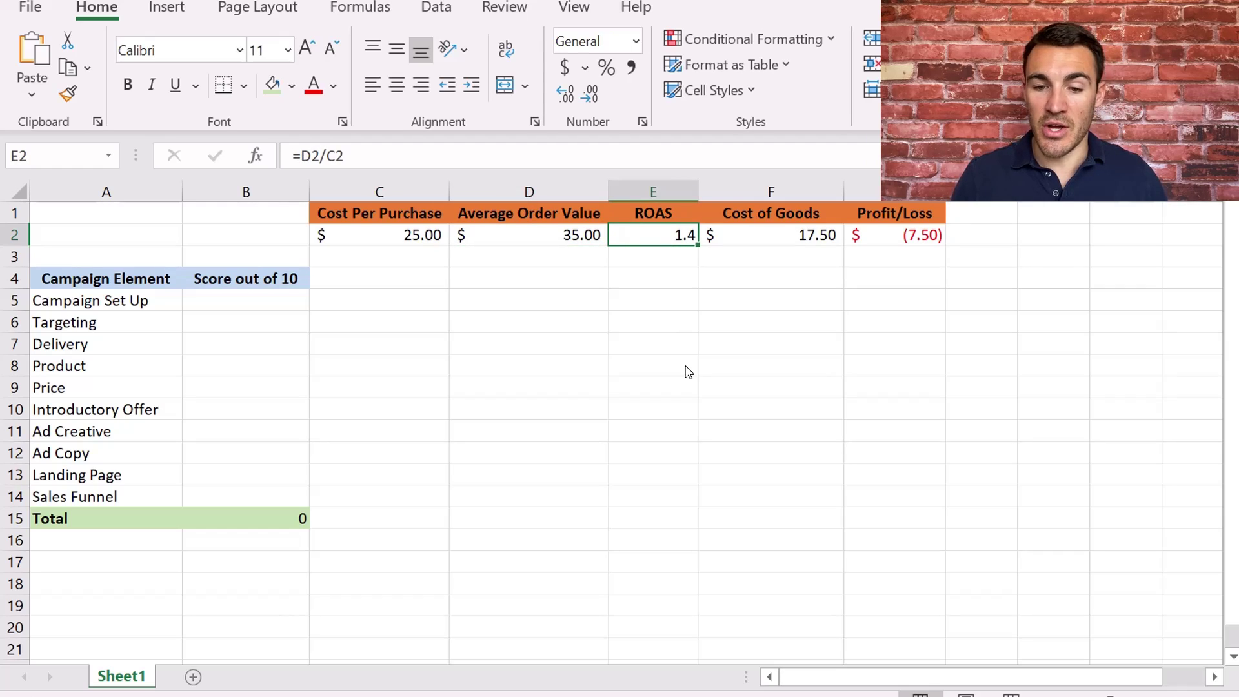
click(764, 262)
click(790, 222)
click(784, 240)
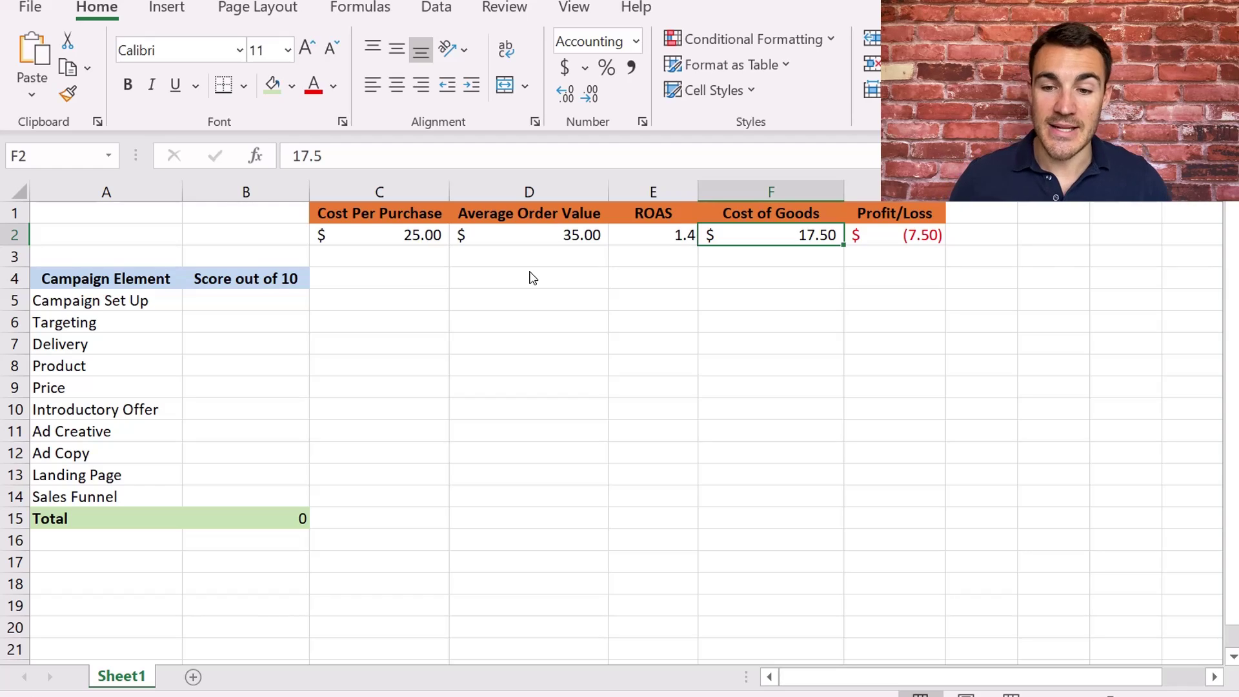
click(907, 239)
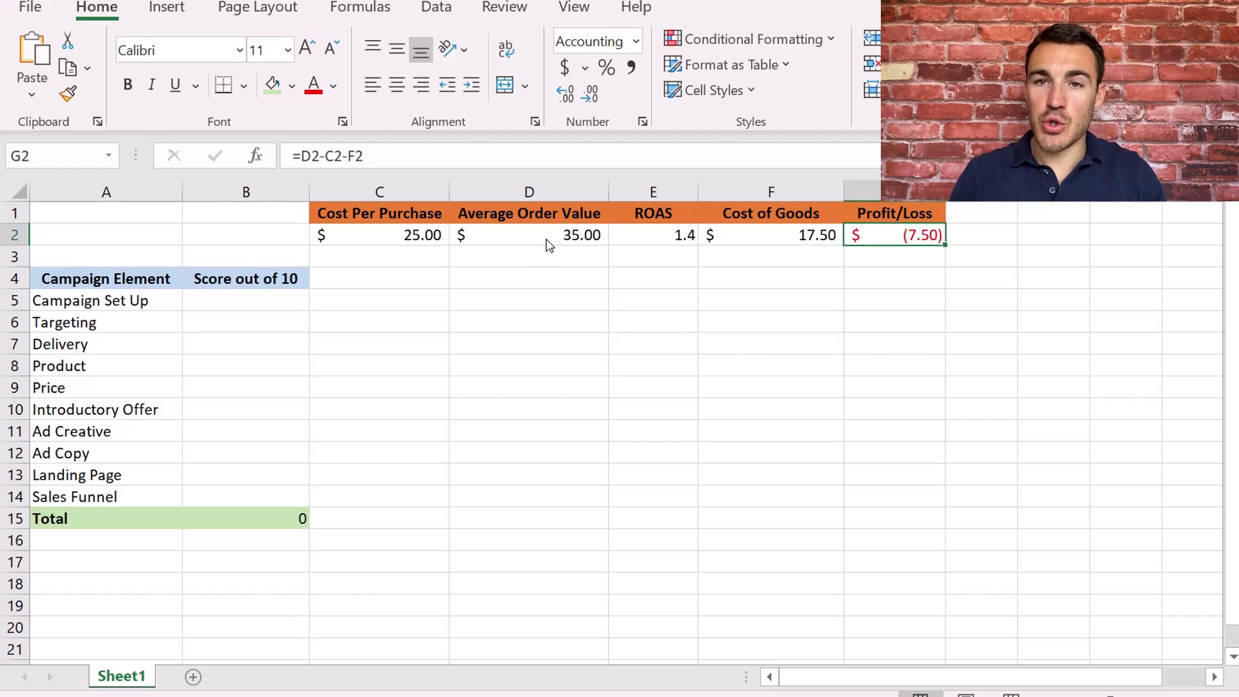
Show how average order value, cost per purchase and cost of goods feed Profit/Loss and ROAS.
click(568, 236)
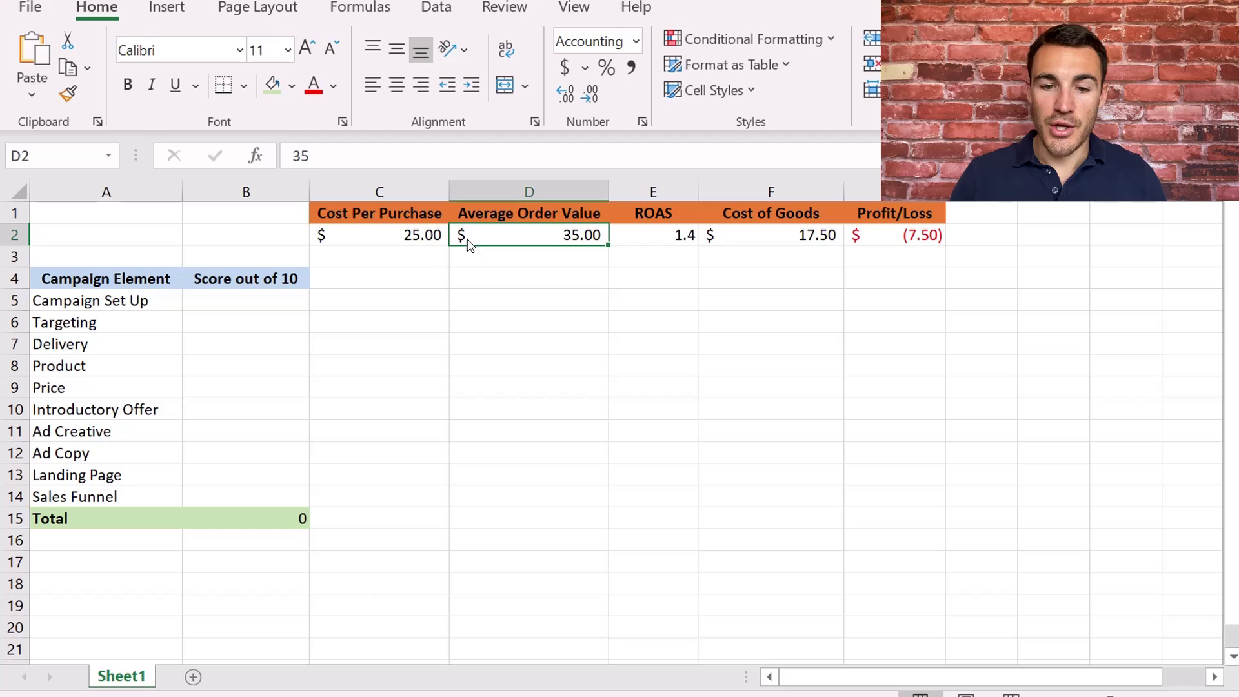
click(403, 244)
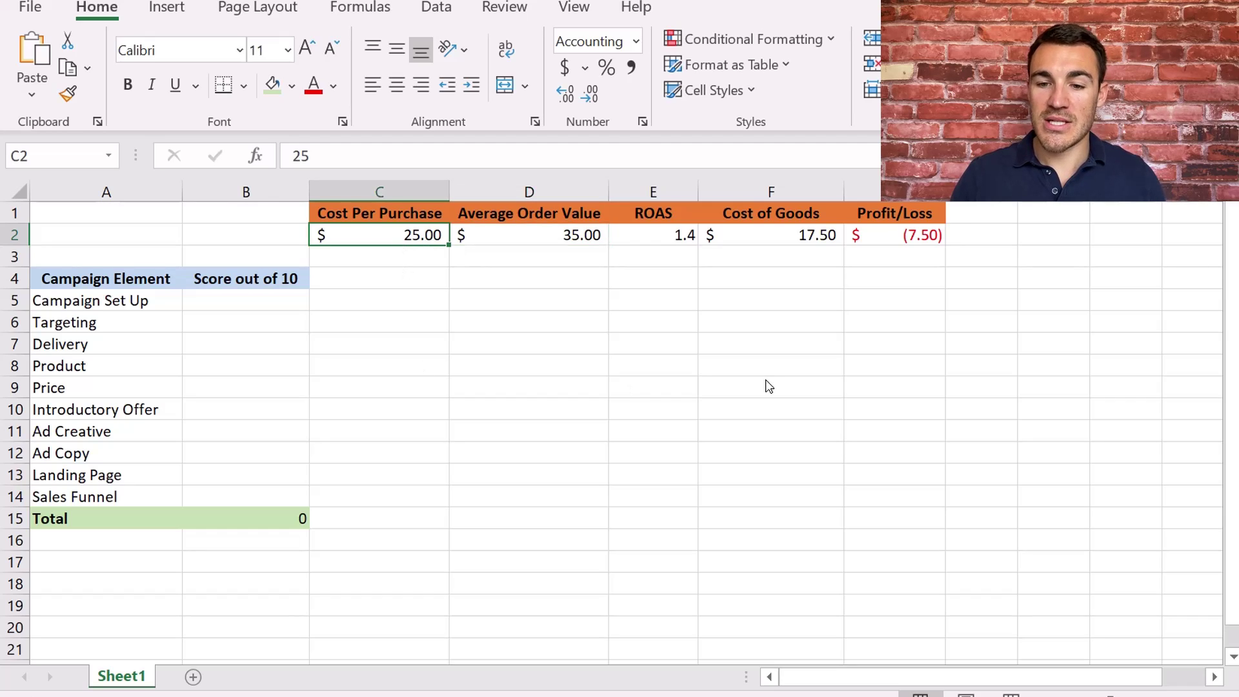
click(814, 239)
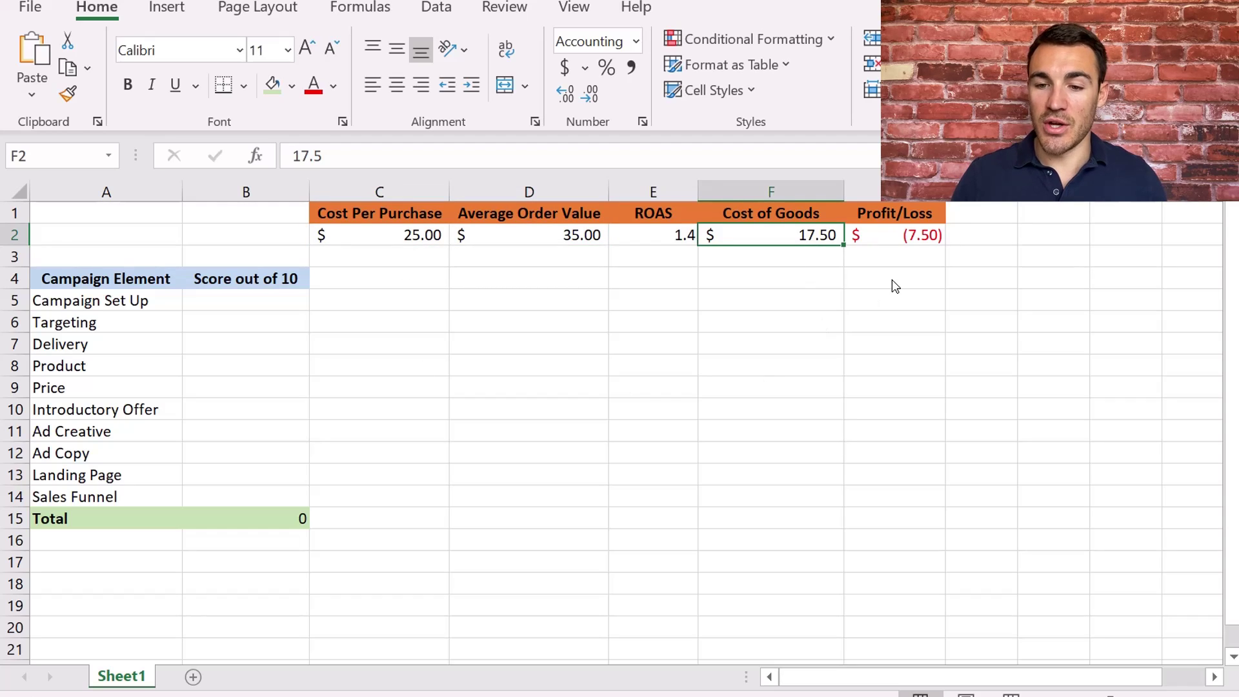
click(917, 245)
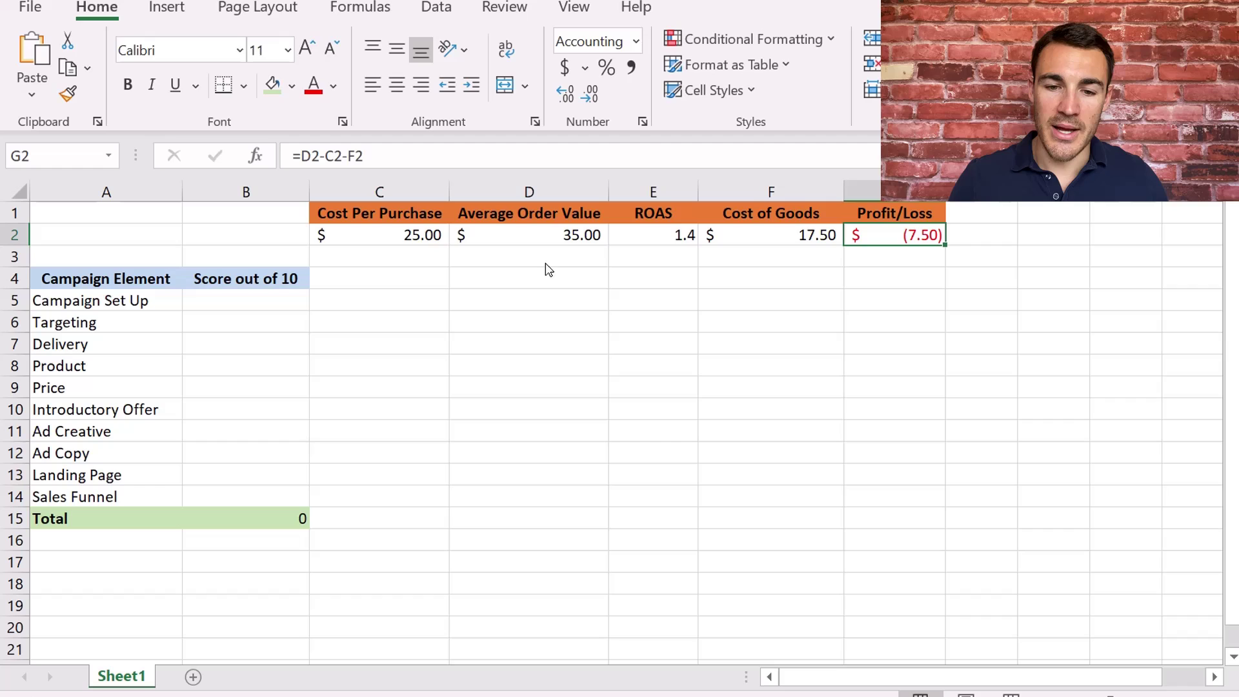
click(537, 241)
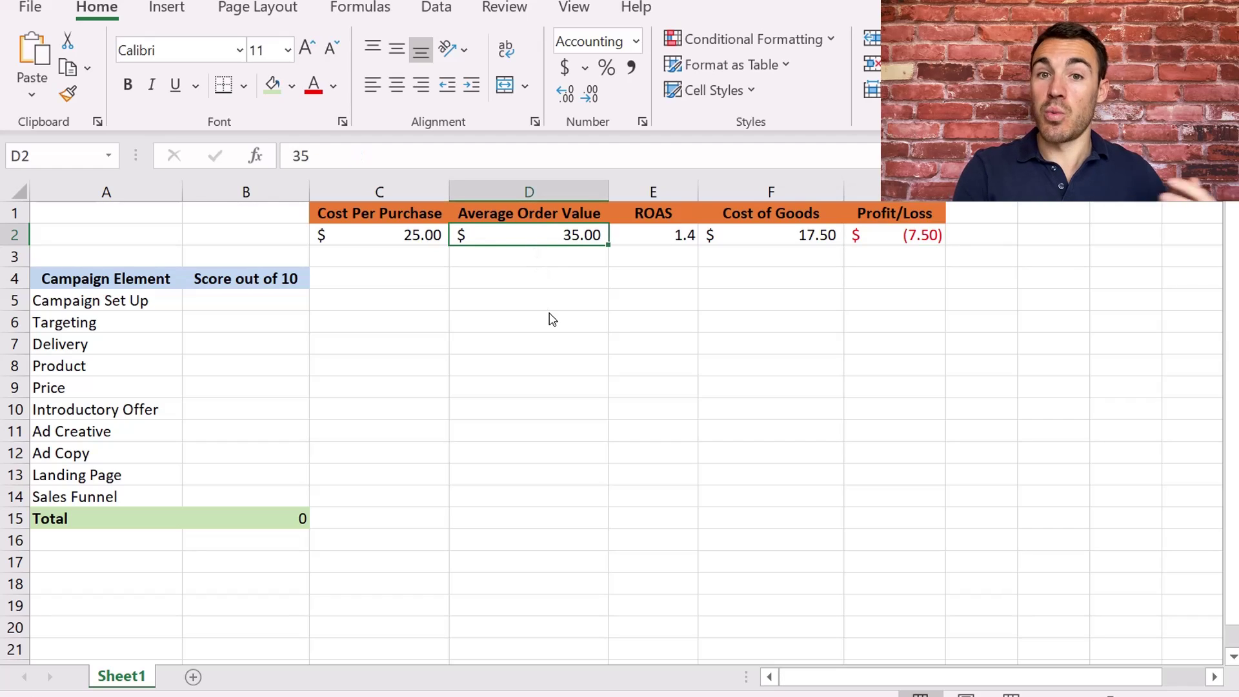
click(684, 233)
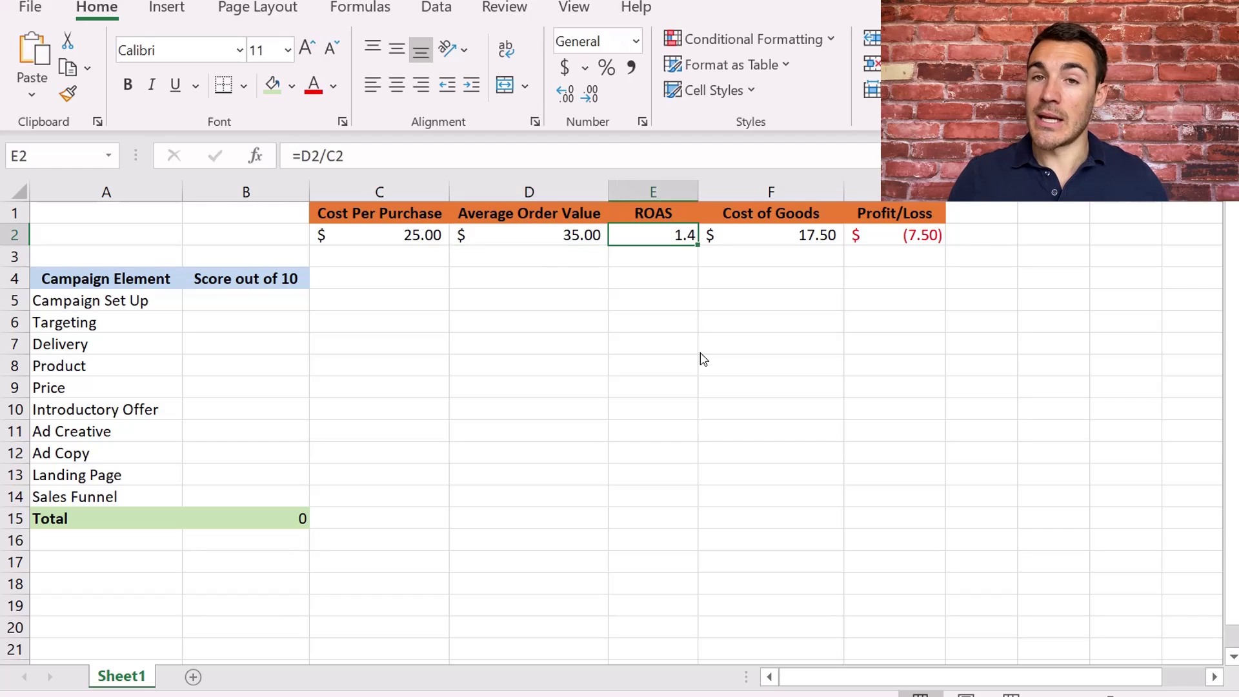
Change the cost per purchase in C2 to 10.
click(411, 242)
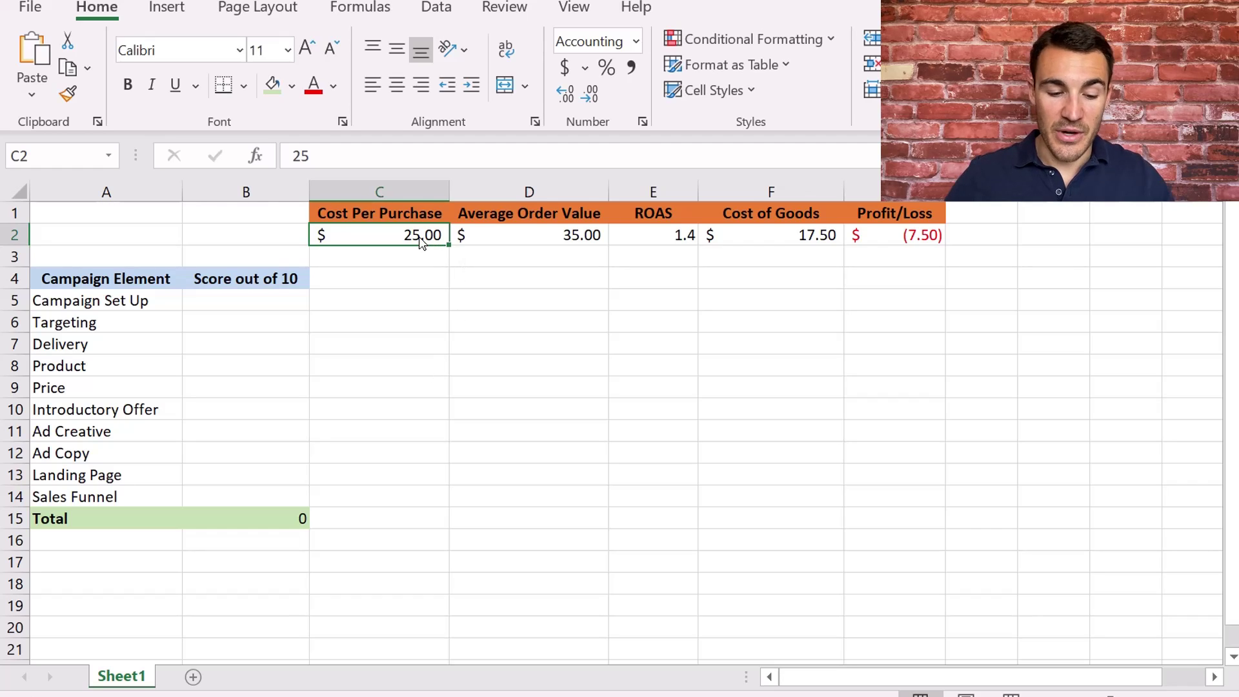
text(10)
key(Return)
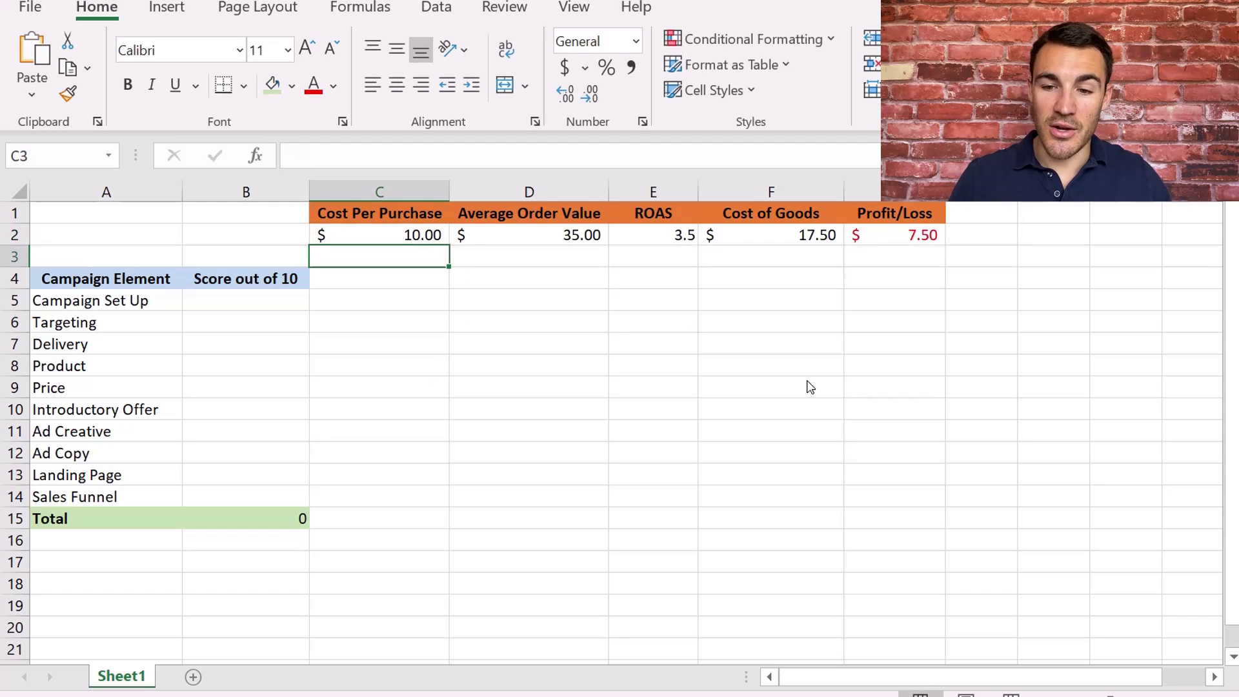
Make the Profit/Loss value in G2 green text with no fill.
click(916, 241)
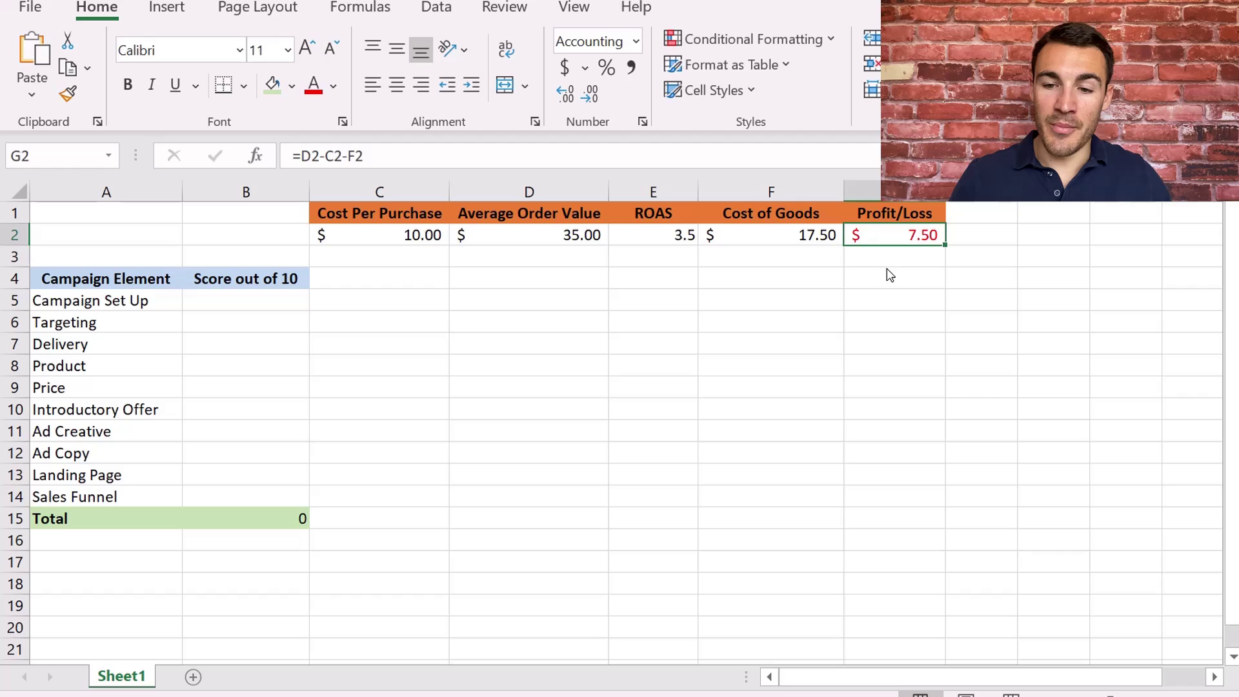
click(272, 85)
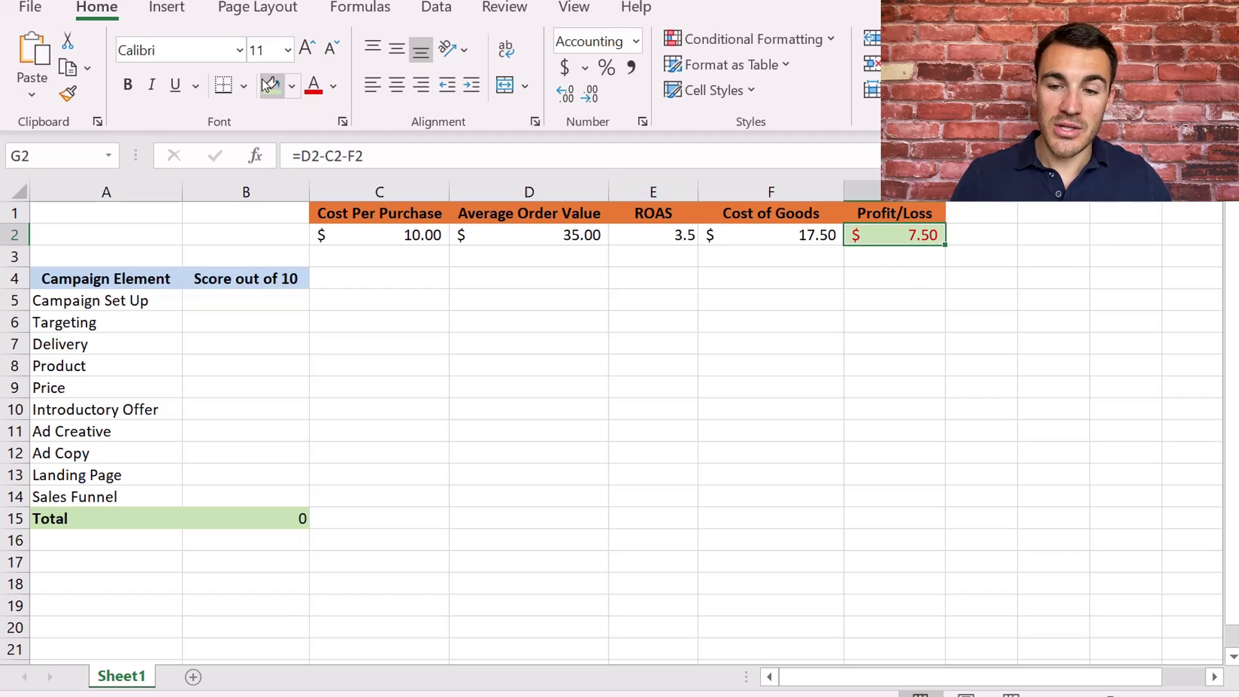
click(333, 84)
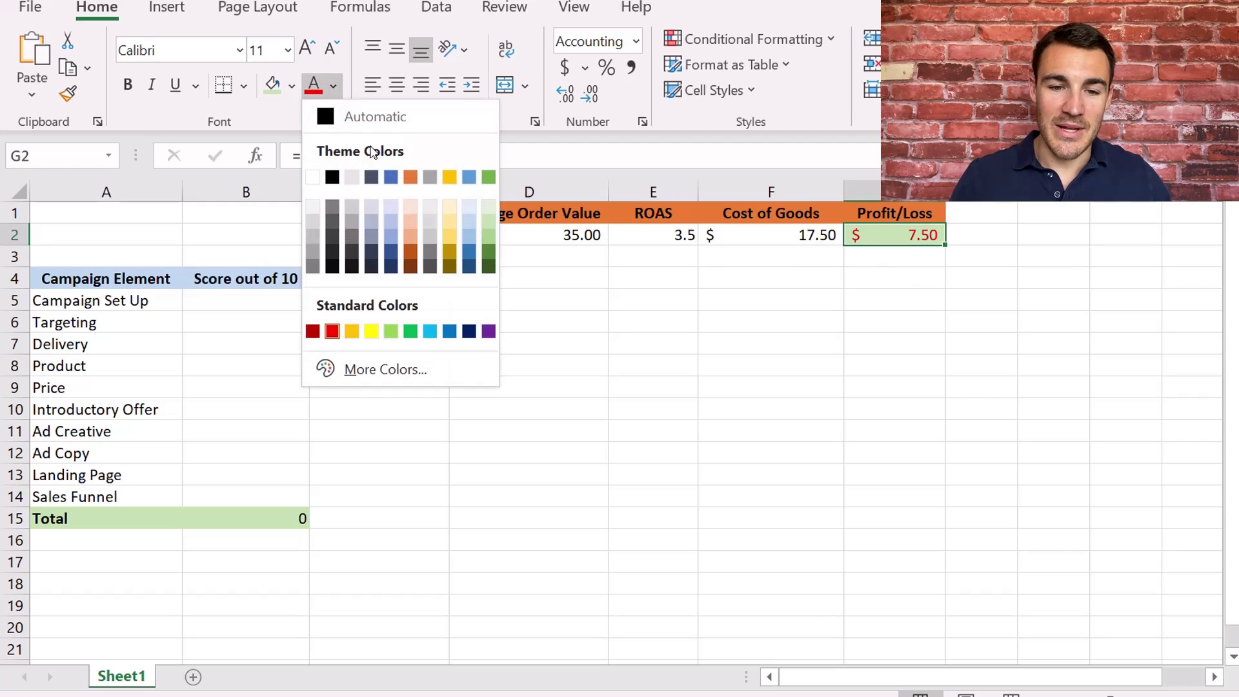
click(489, 177)
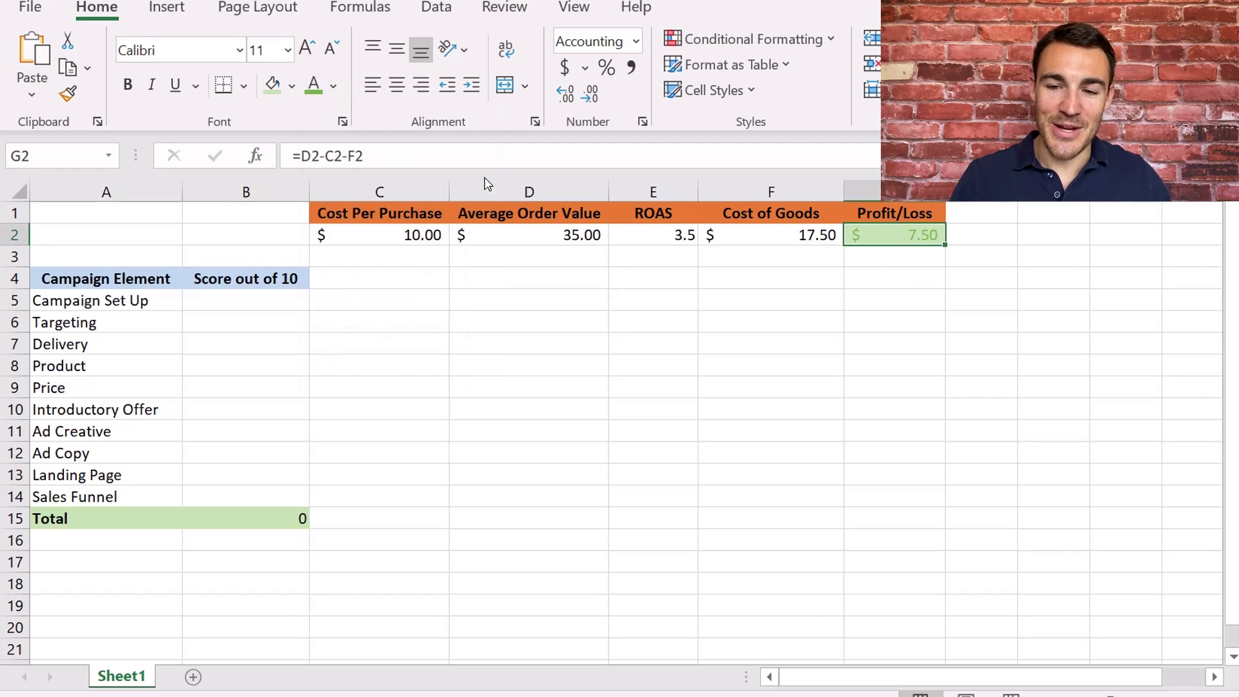
click(292, 85)
click(271, 142)
Confirm G2 has no fill and review the green 7.50 profit.
click(779, 326)
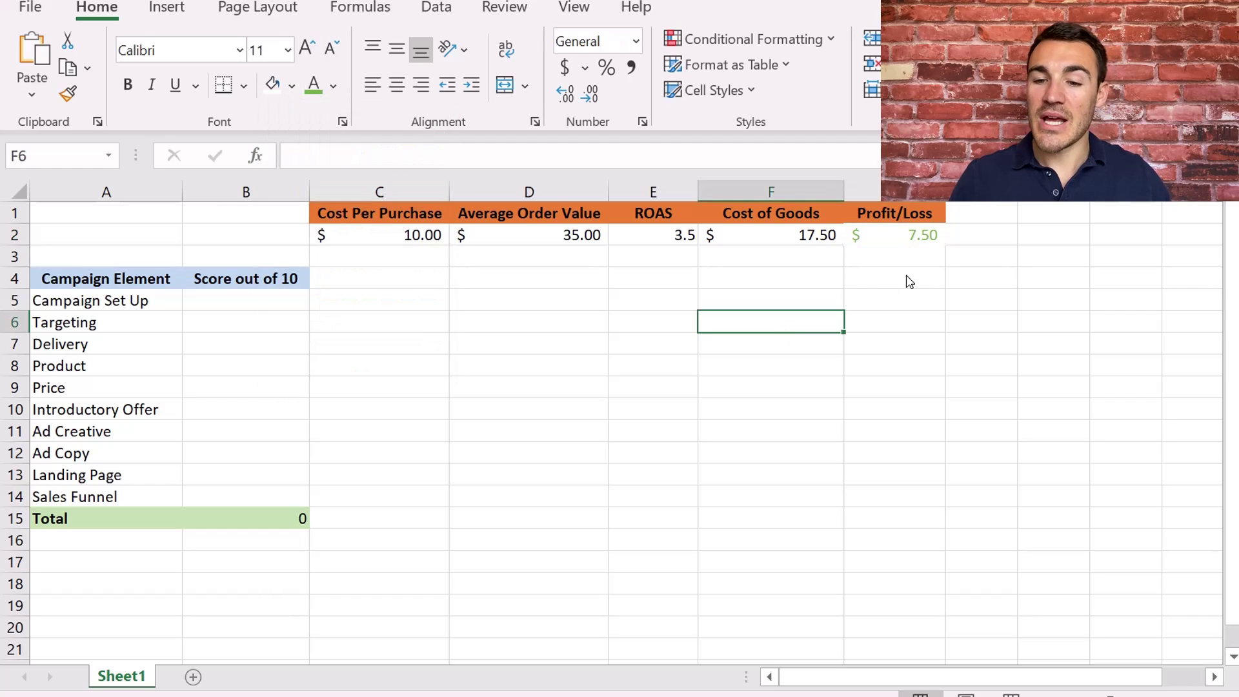
click(904, 259)
click(890, 240)
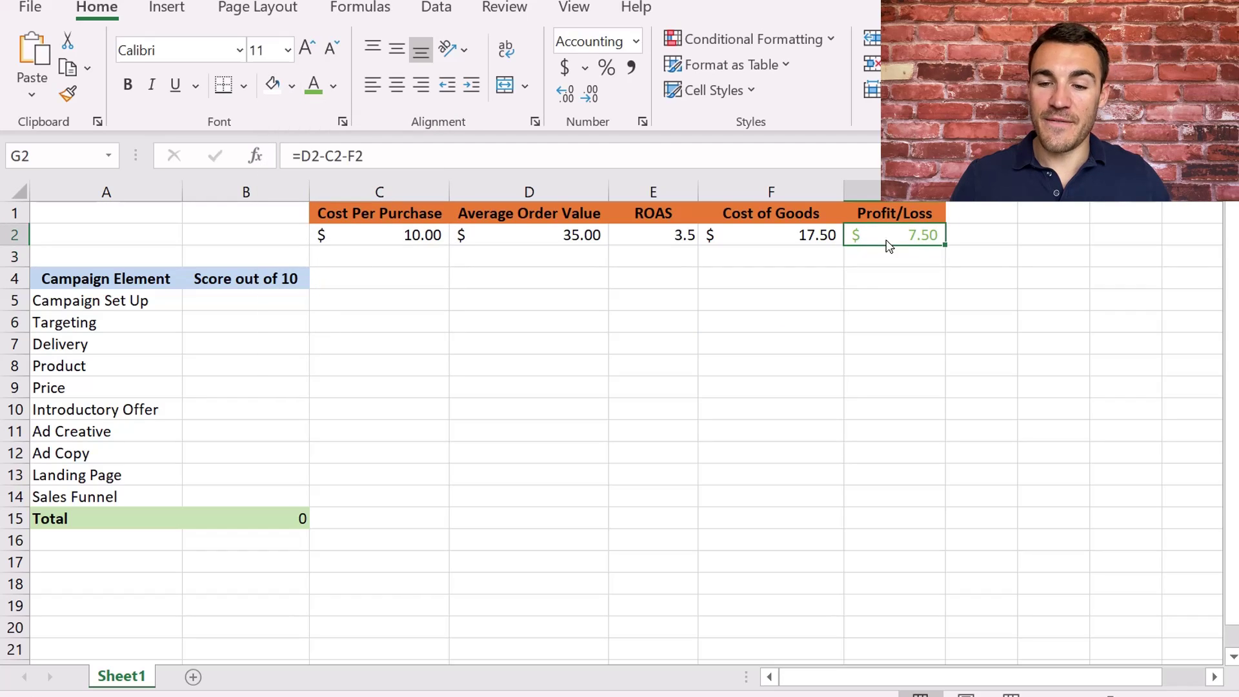
click(291, 87)
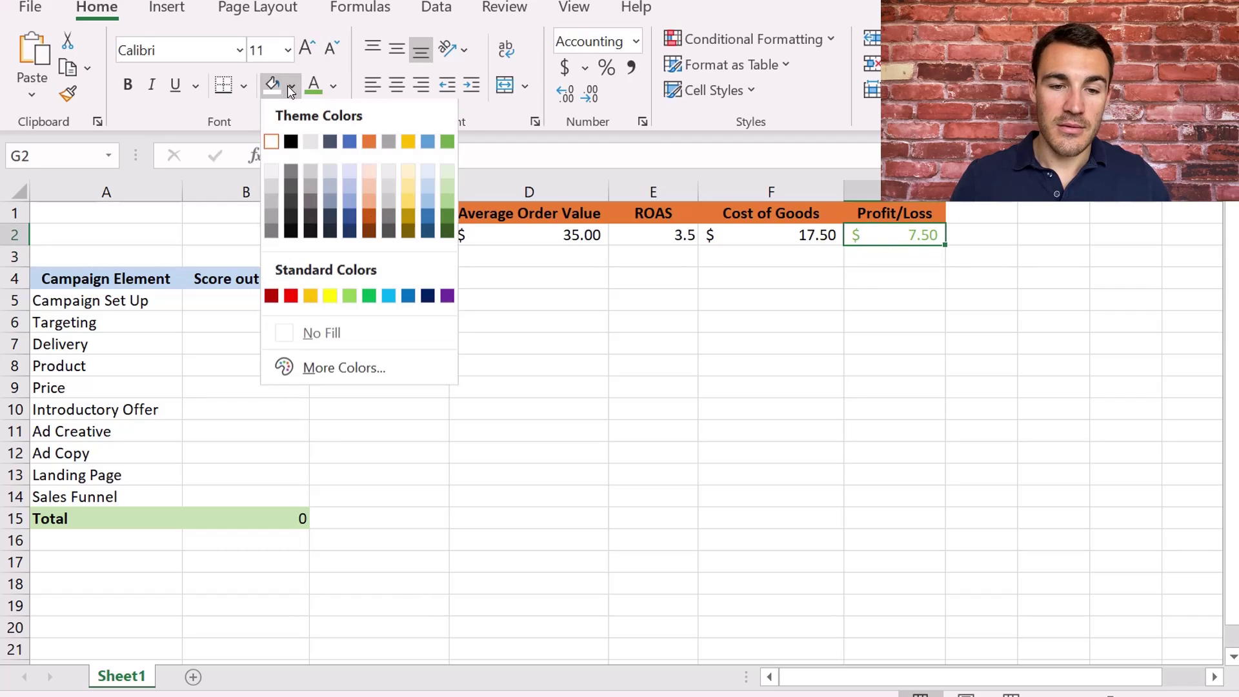
click(326, 333)
click(886, 317)
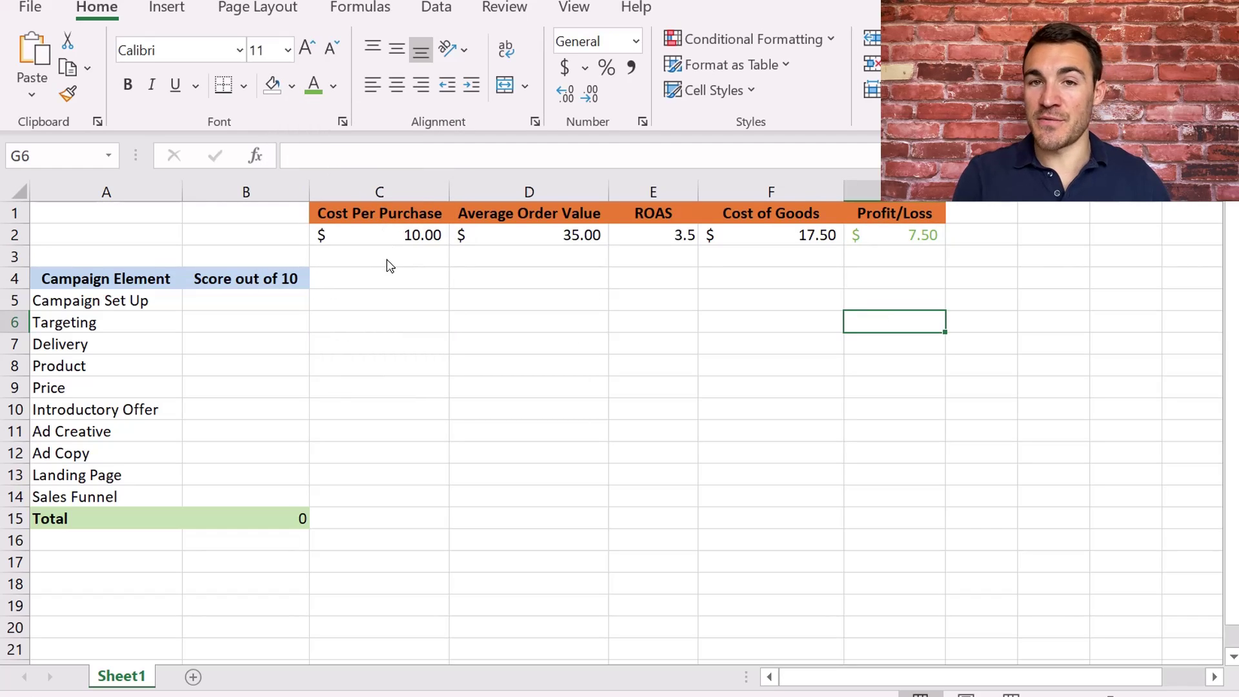
click(572, 235)
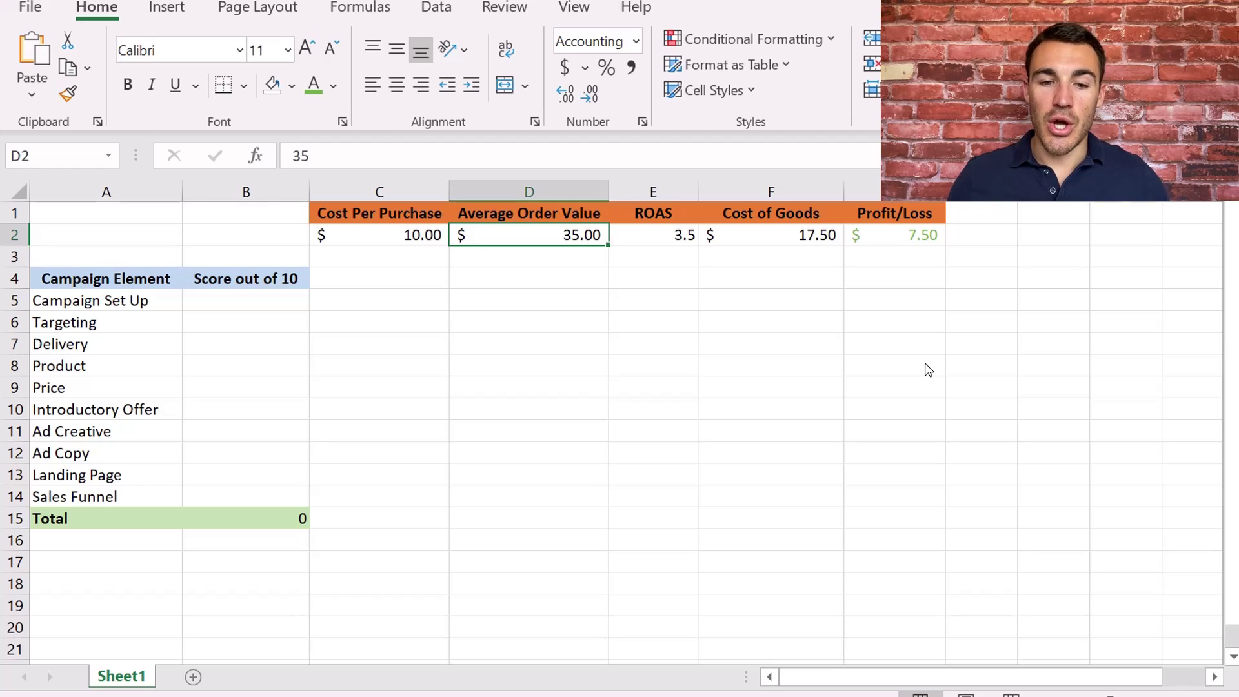
Set C2 back to 25 and colour the resulting (7.50) loss in G2 red.
click(359, 238)
text(25)
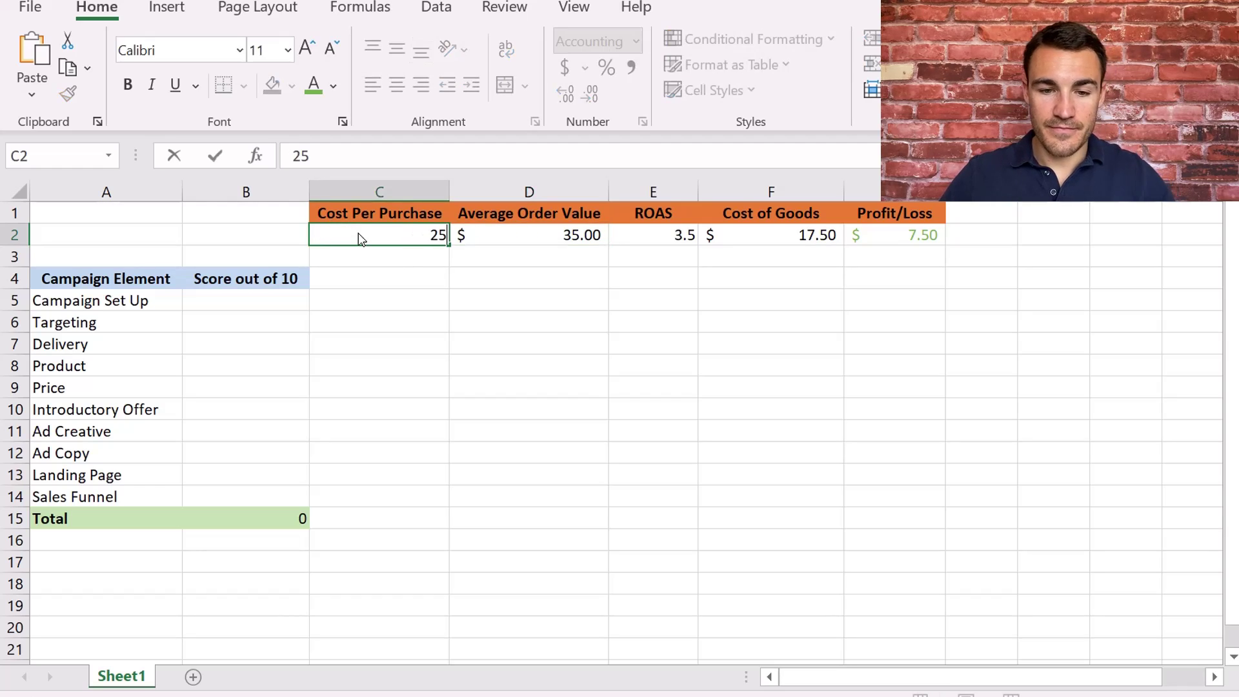
key(Return)
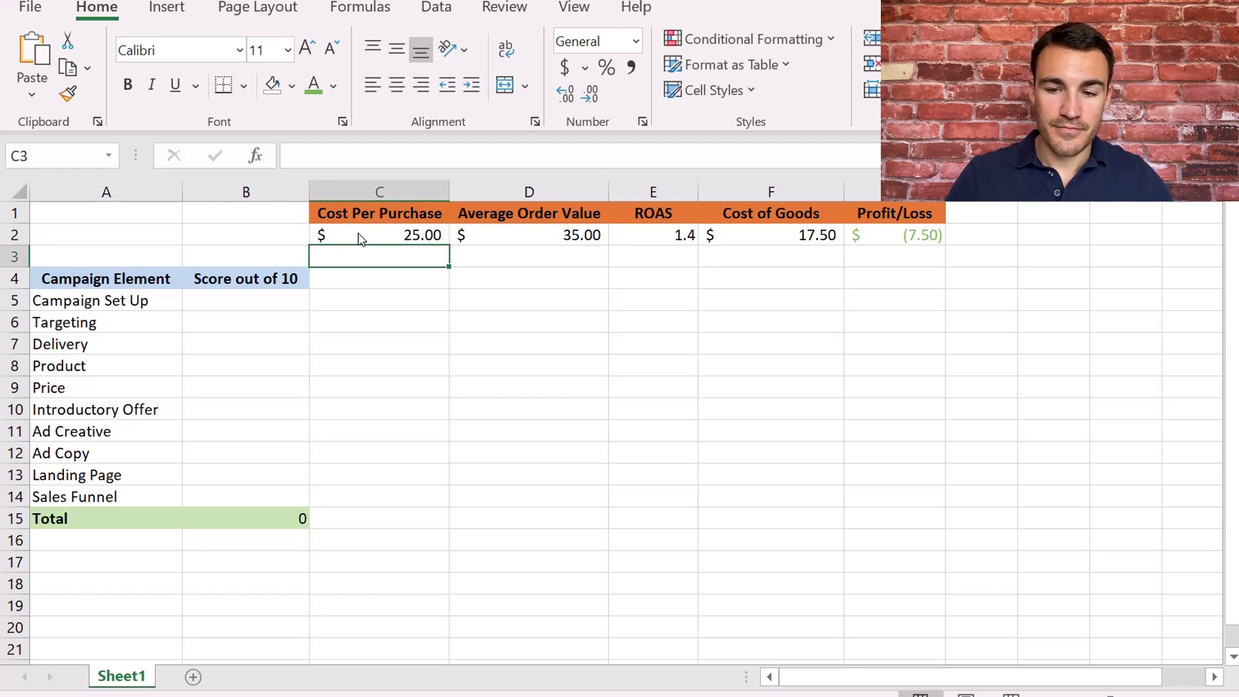
click(901, 238)
click(333, 85)
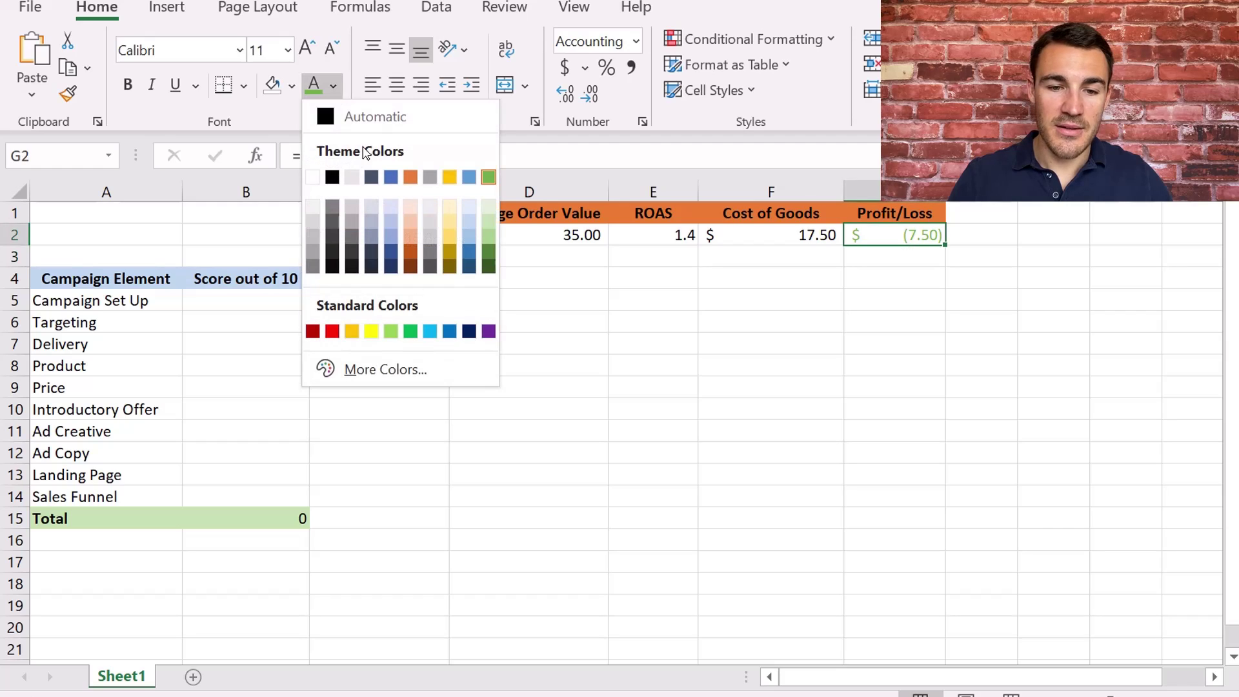
click(332, 331)
click(871, 351)
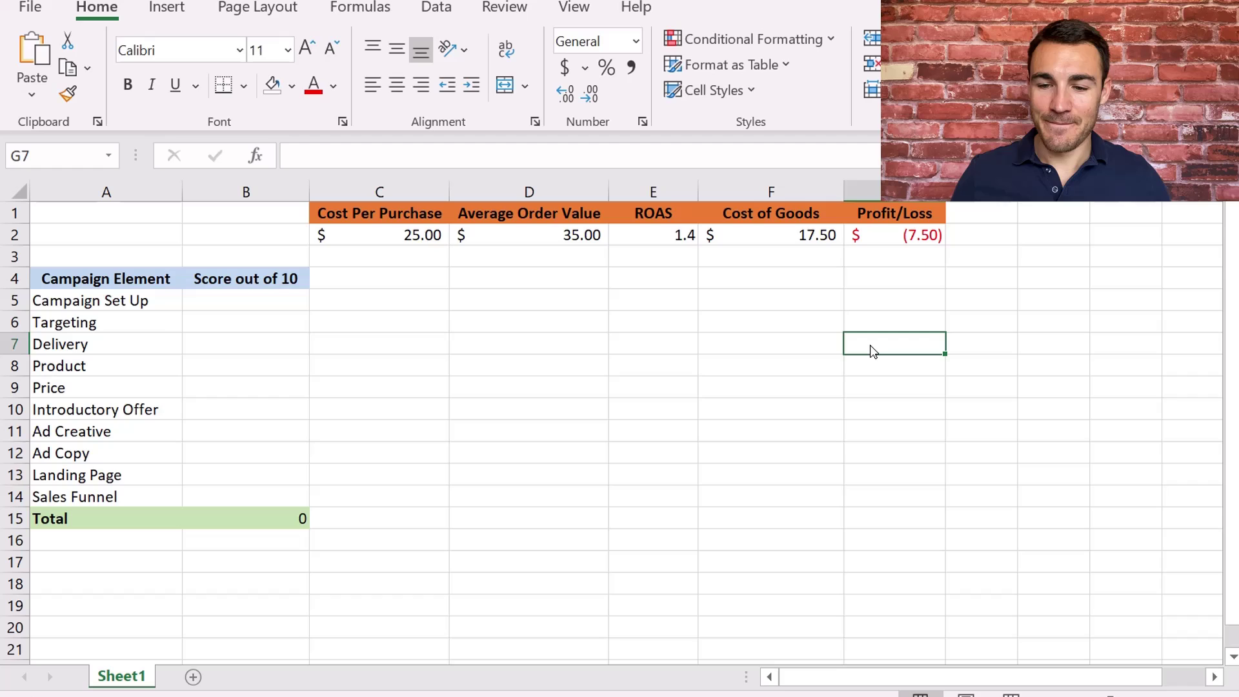
click(371, 239)
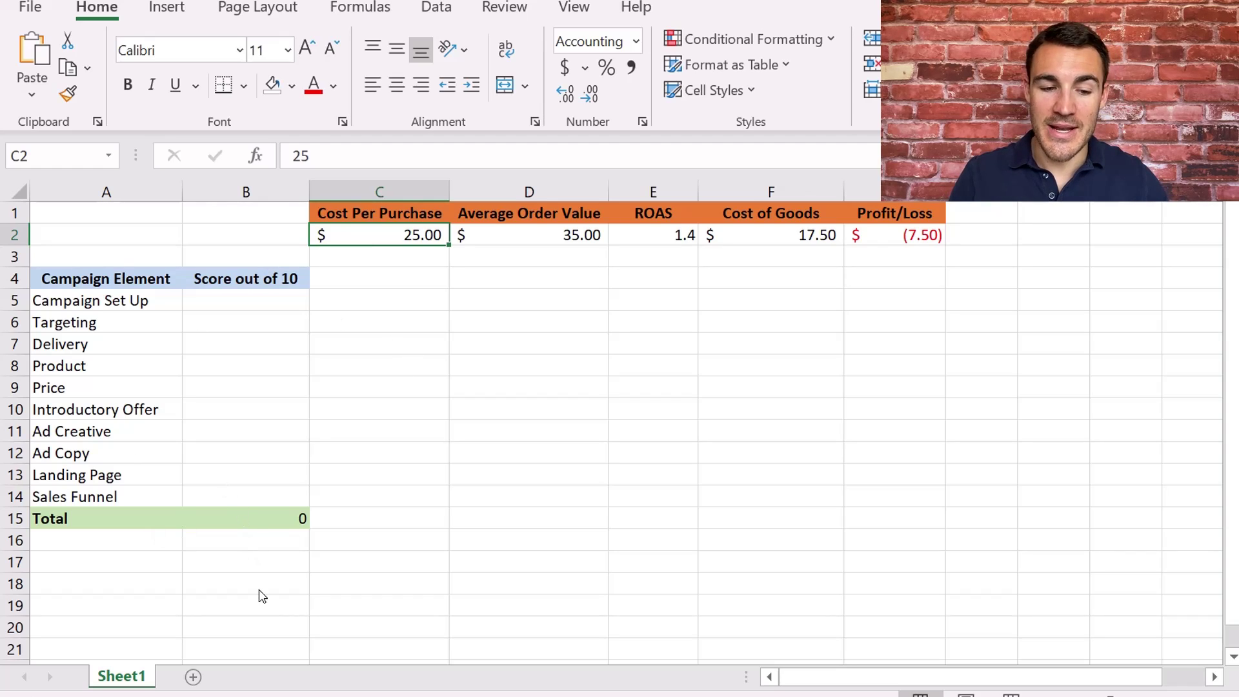
Check the =SUM(B5:B14) total in B15 and move into the element score cells.
click(253, 528)
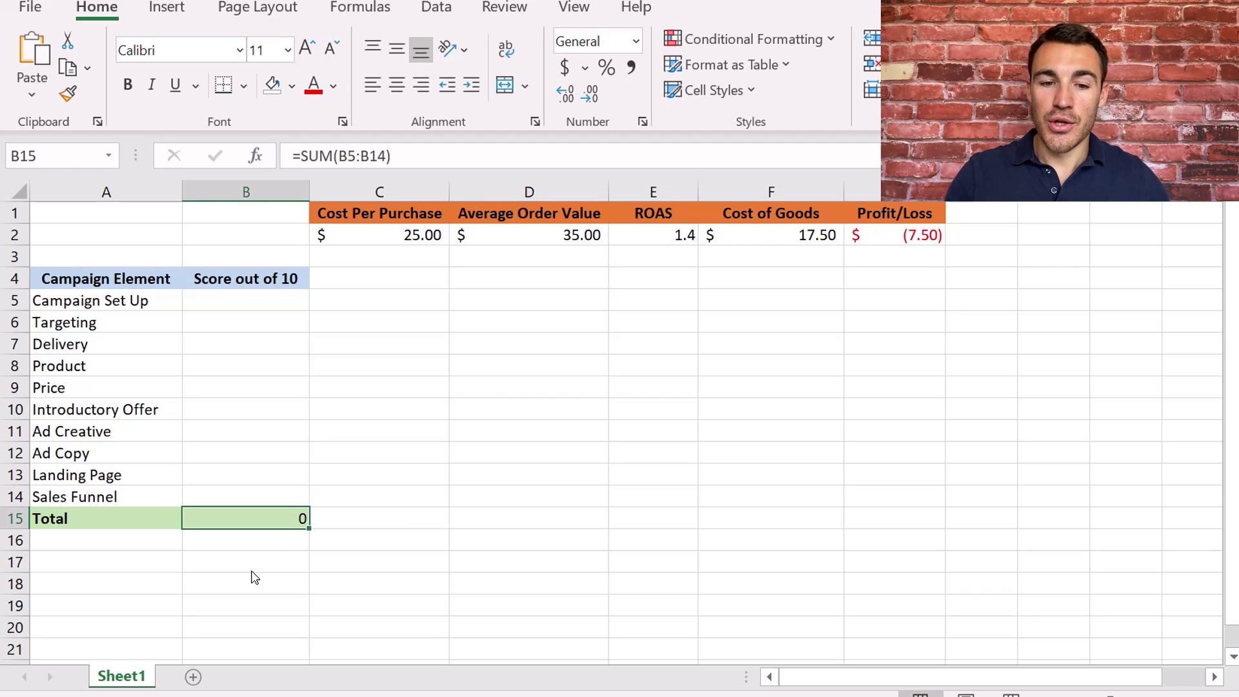
click(401, 237)
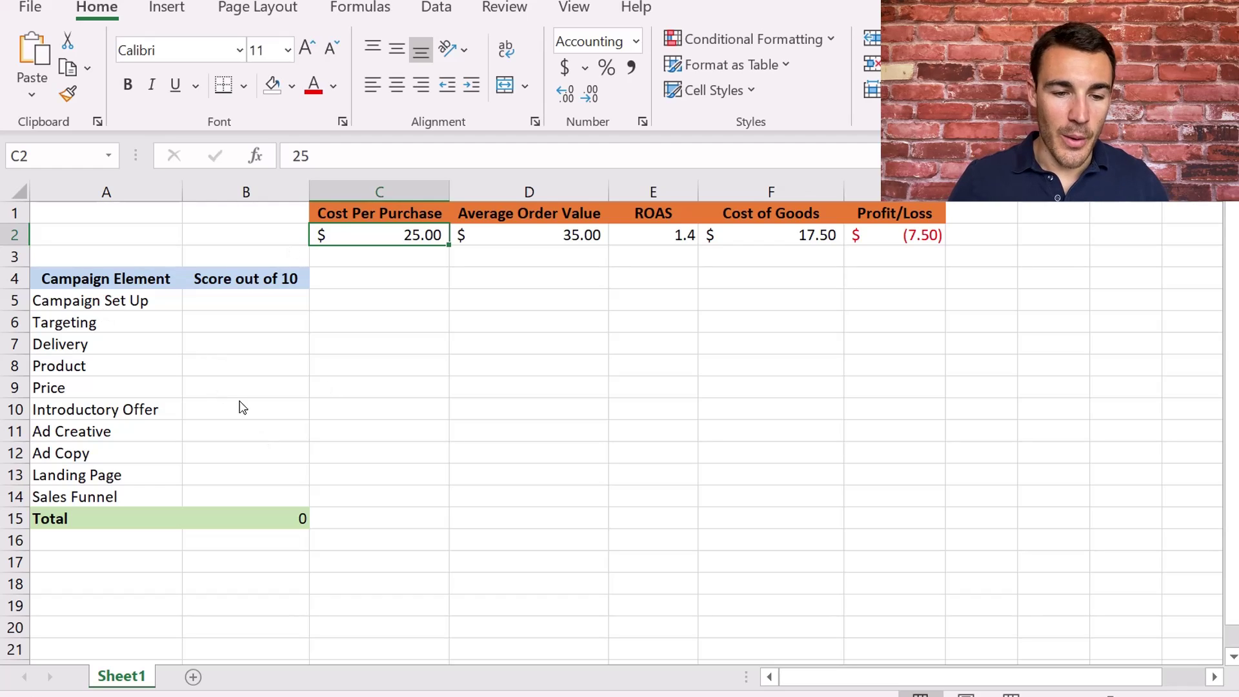
click(142, 295)
right_click(147, 428)
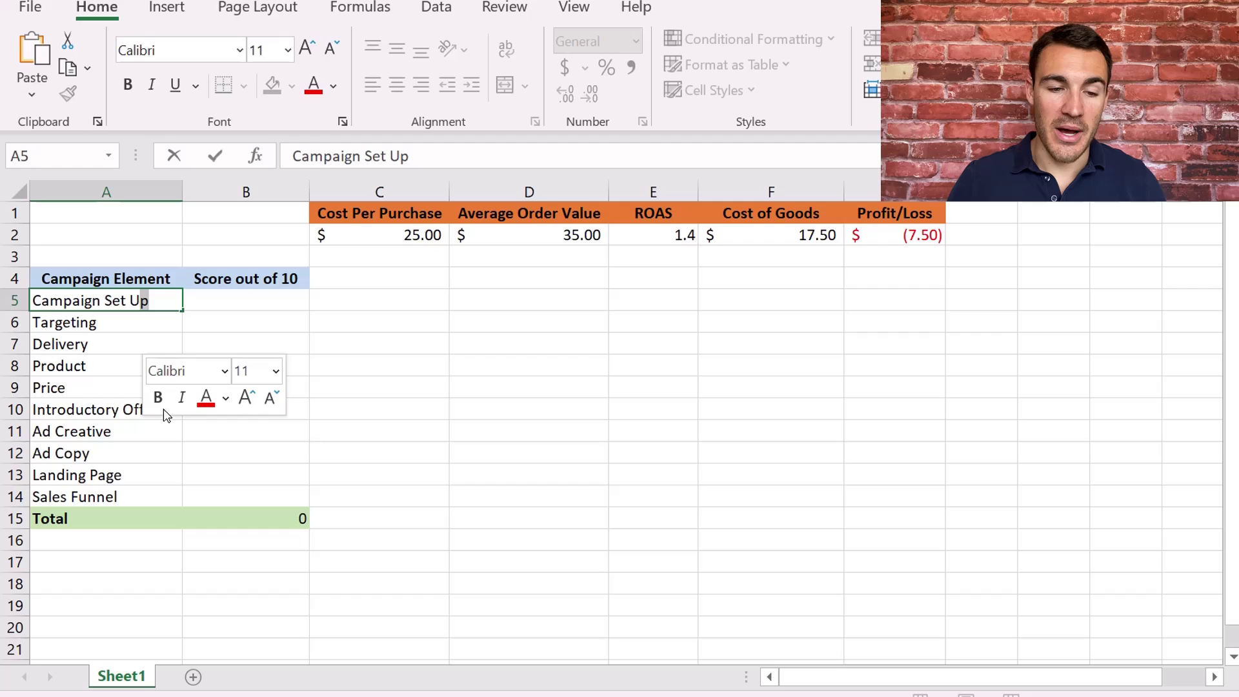
click(139, 331)
click(137, 304)
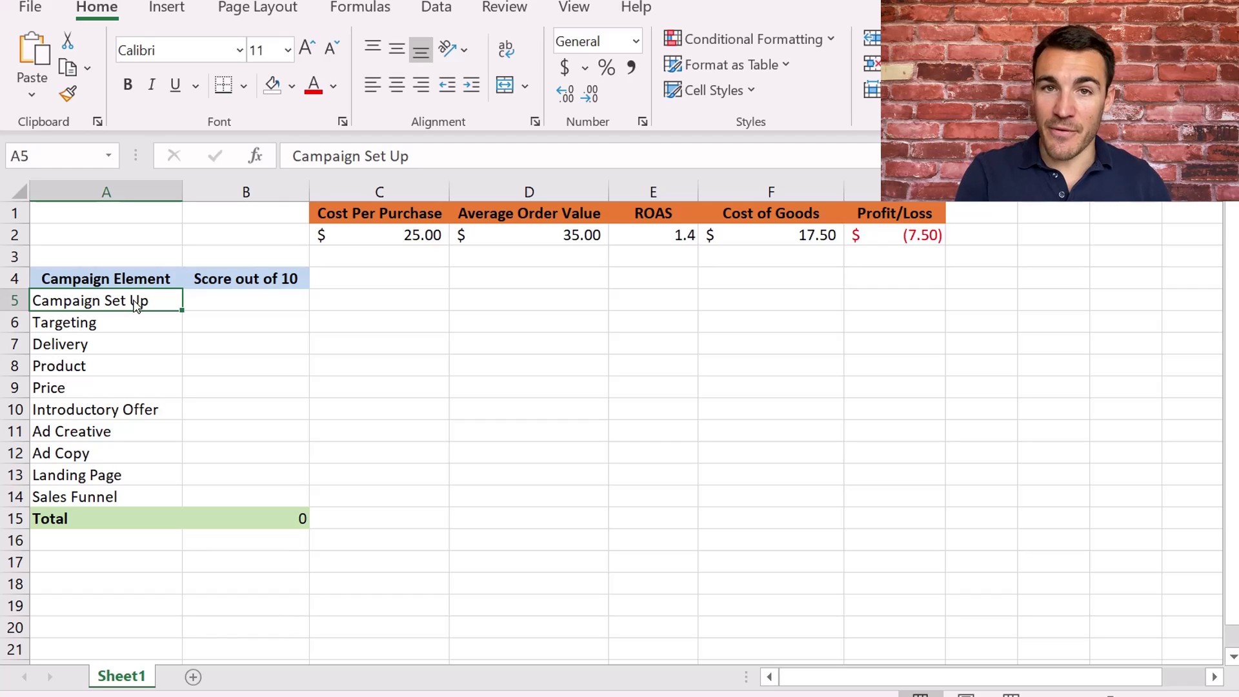
click(256, 300)
key(Return)
key(Down)
key(Down)
key(Down)
key(Down)
key(Down)
key(Down)
key(Down)
key(Down)
key(Down)
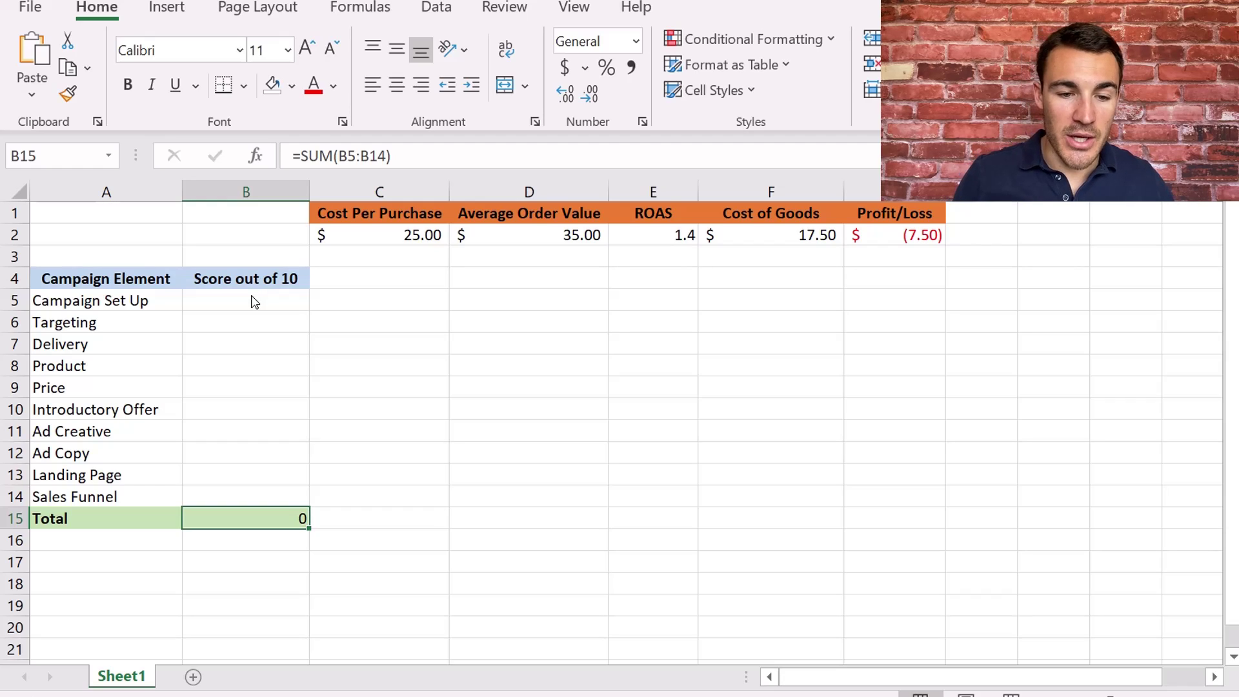
Score Campaign Set Up 9, Targeting 2, Delivery 4, Product 7 and Price 4.
click(236, 309)
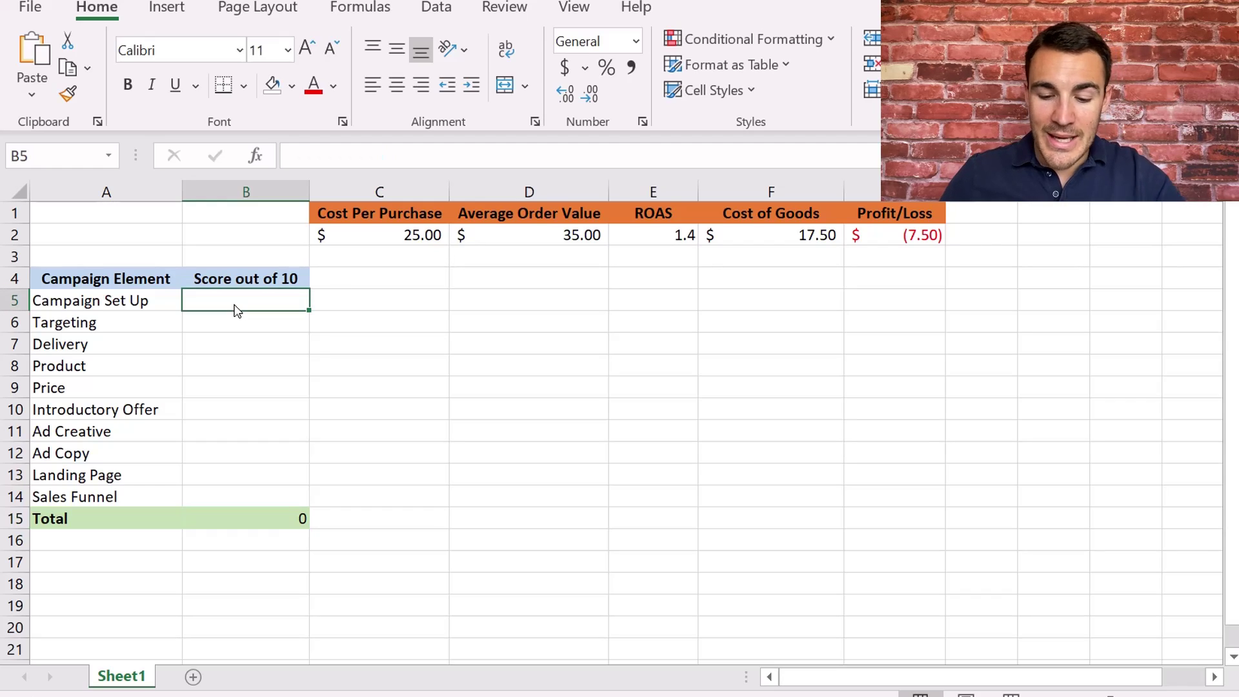
text(9)
key(Return)
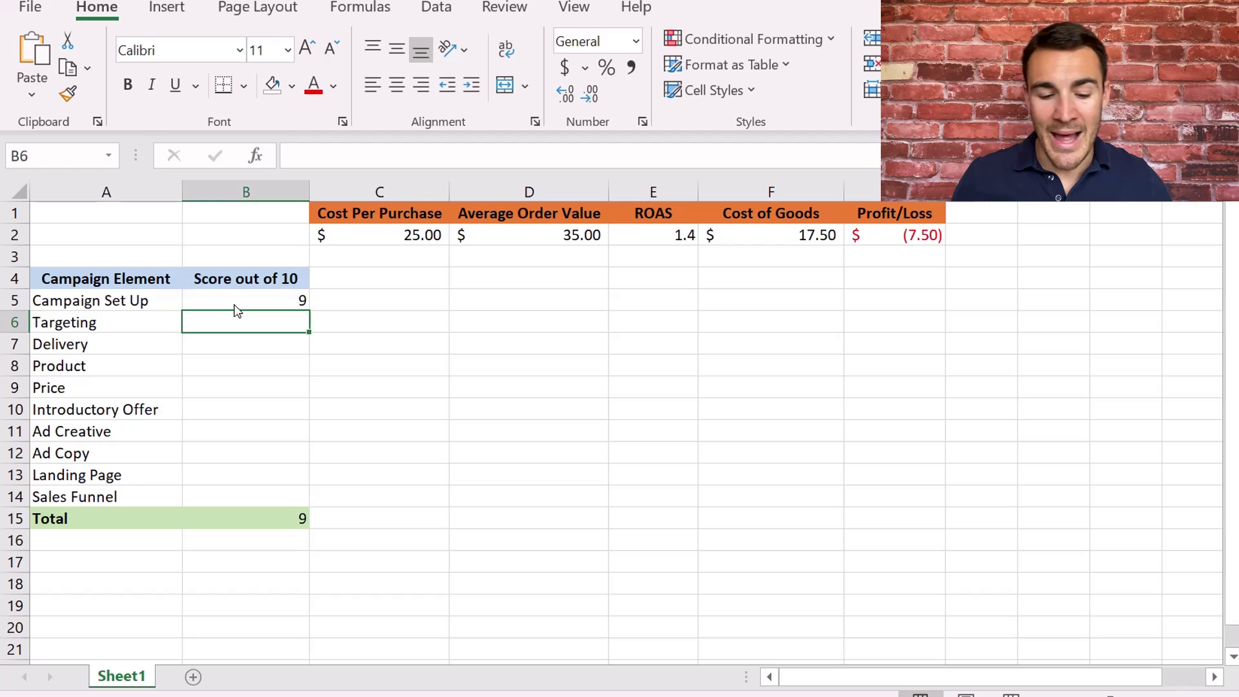
text(2)
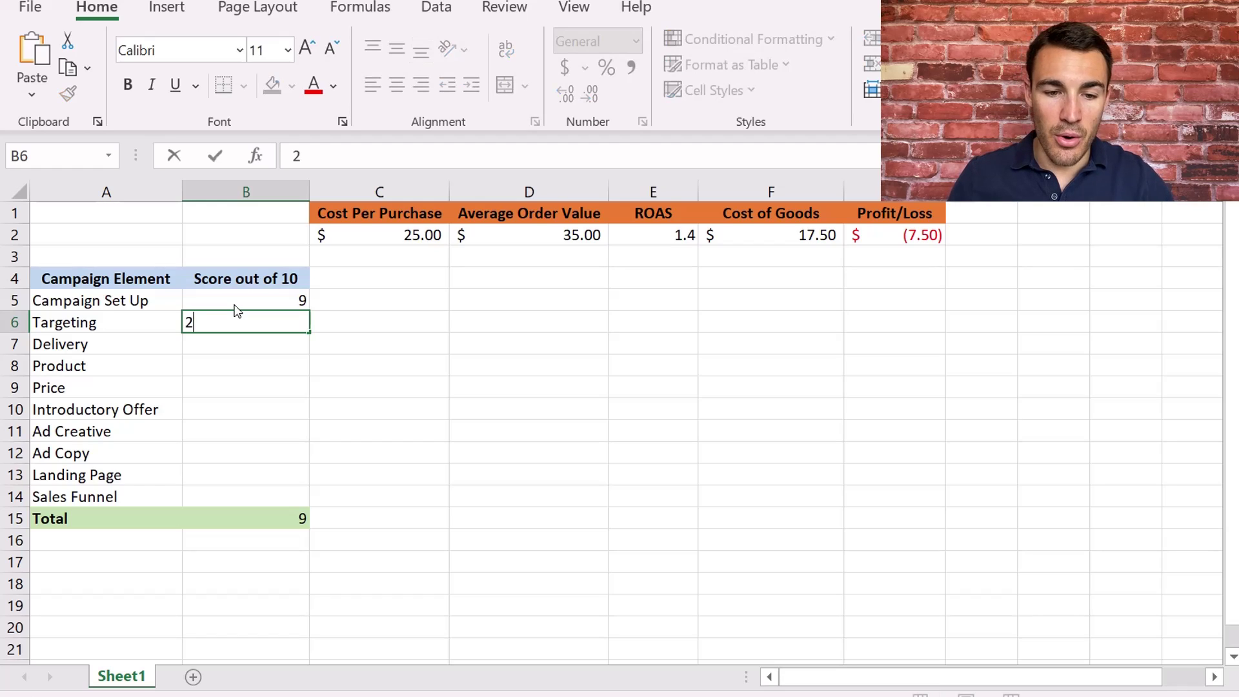
key(Return)
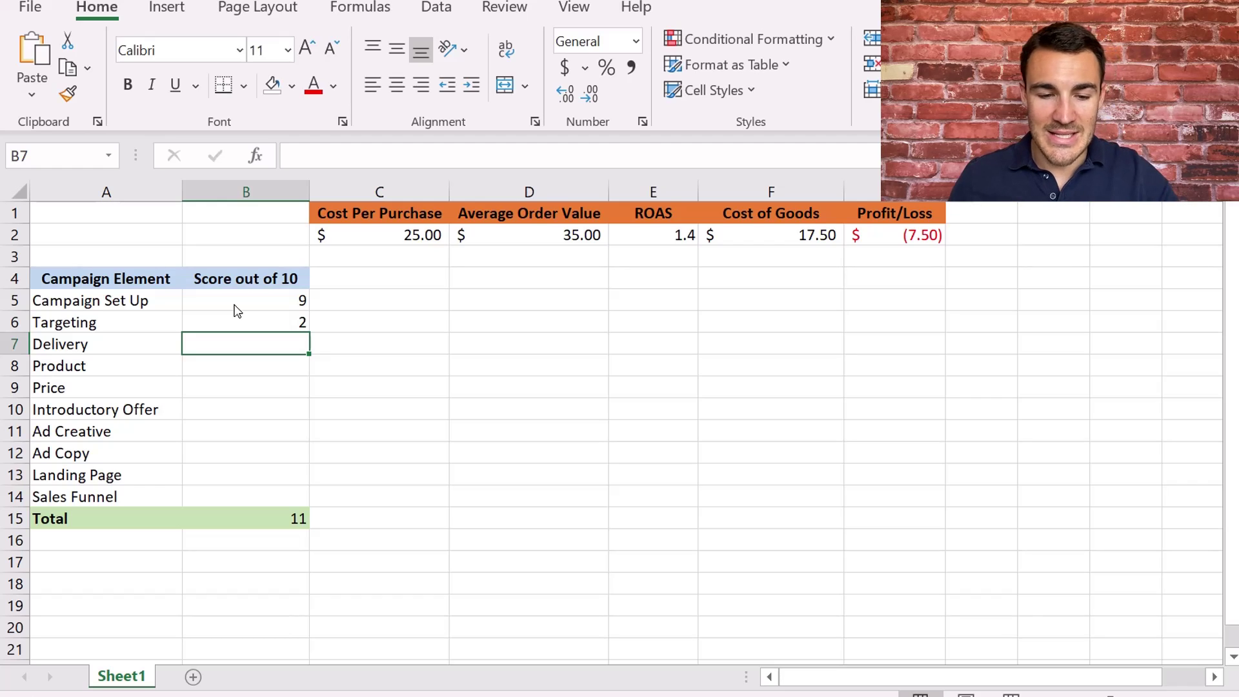
text(4)
key(Return)
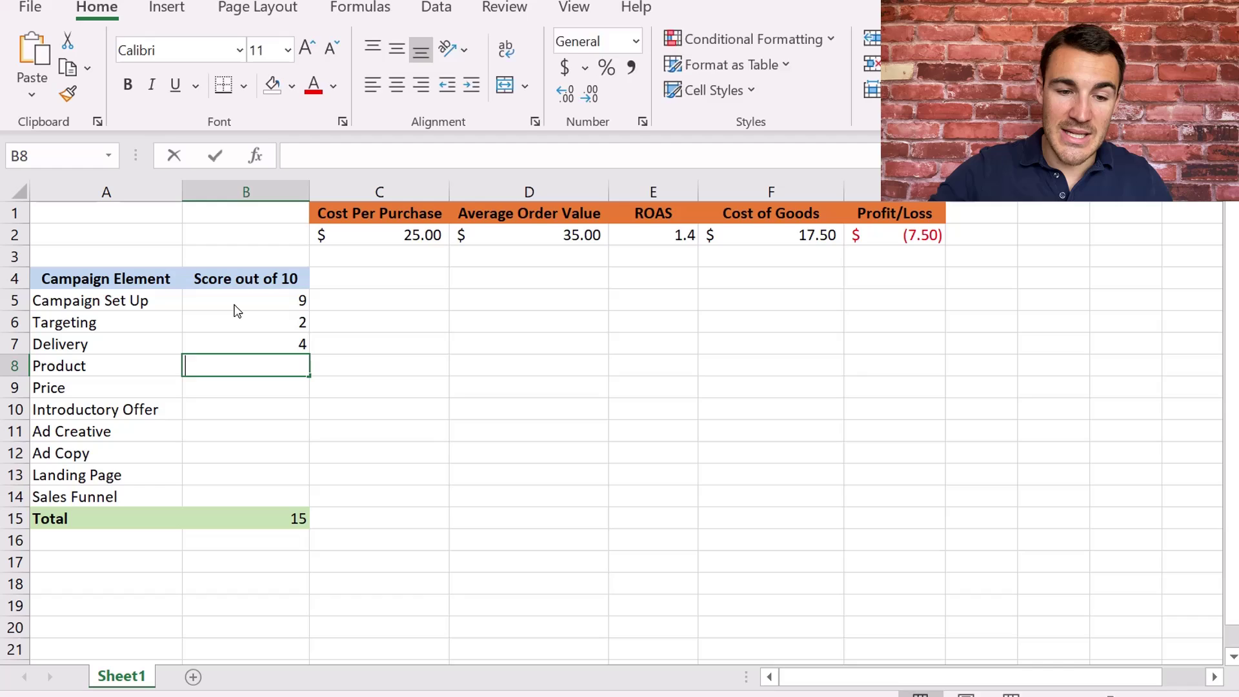
text(7)
key(Return)
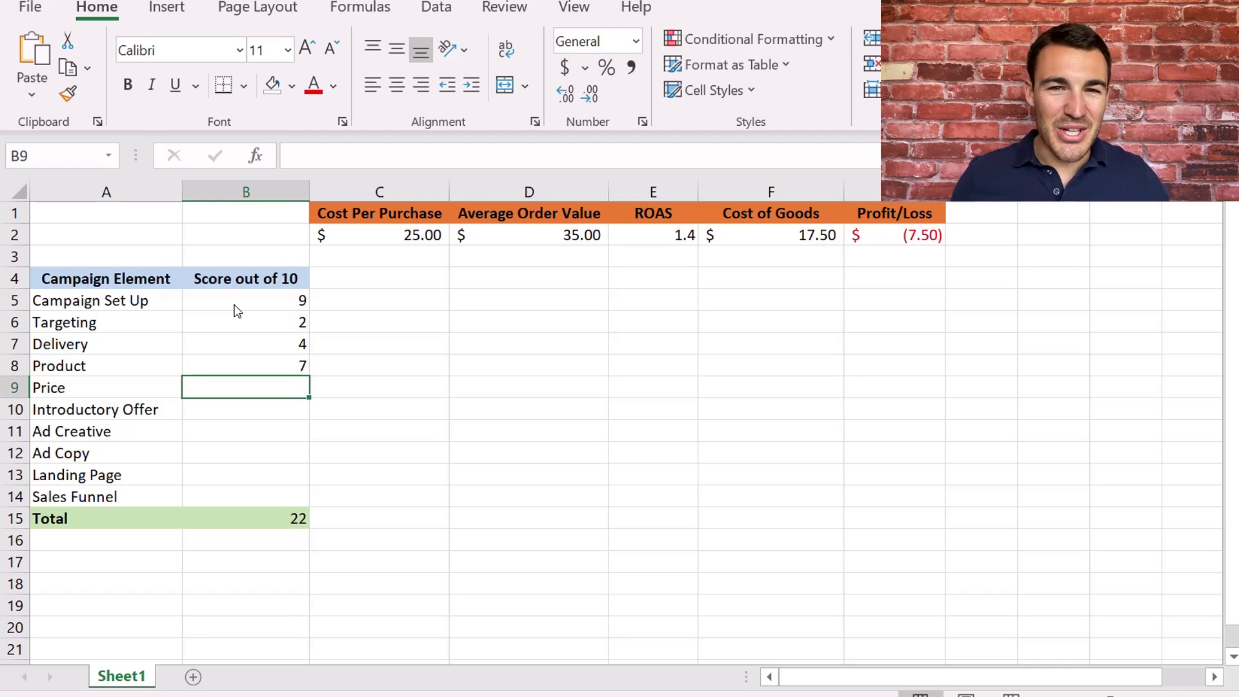
text(4)
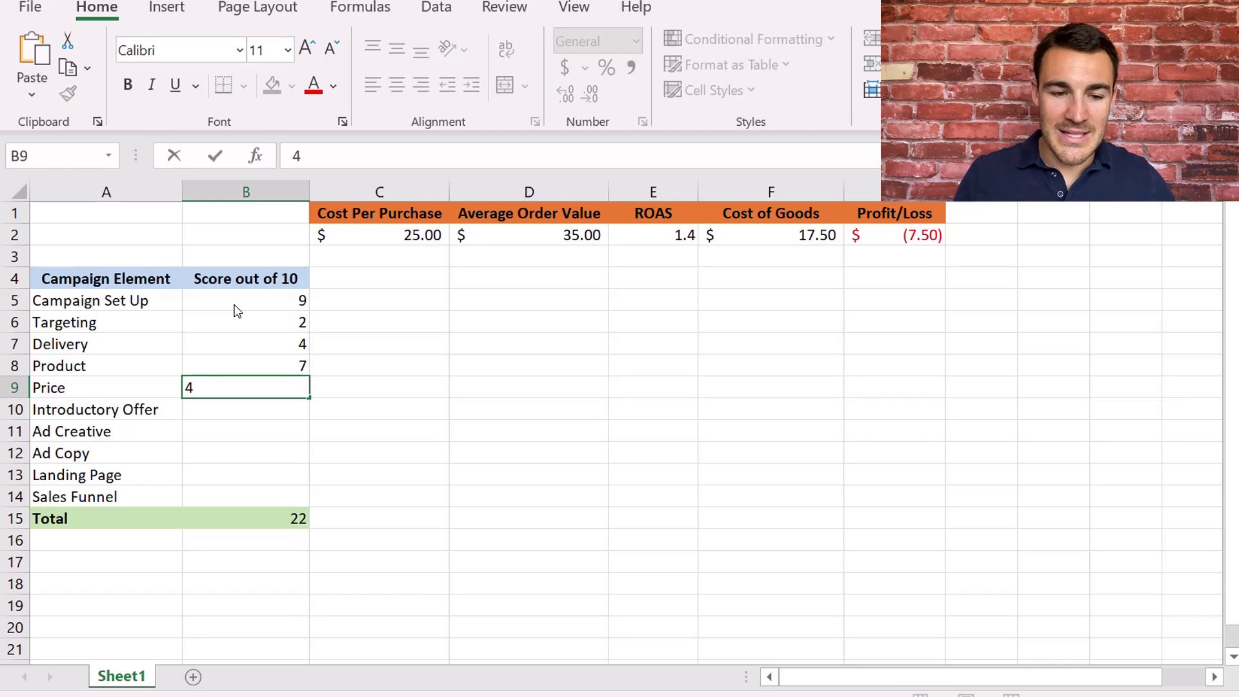
key(Return)
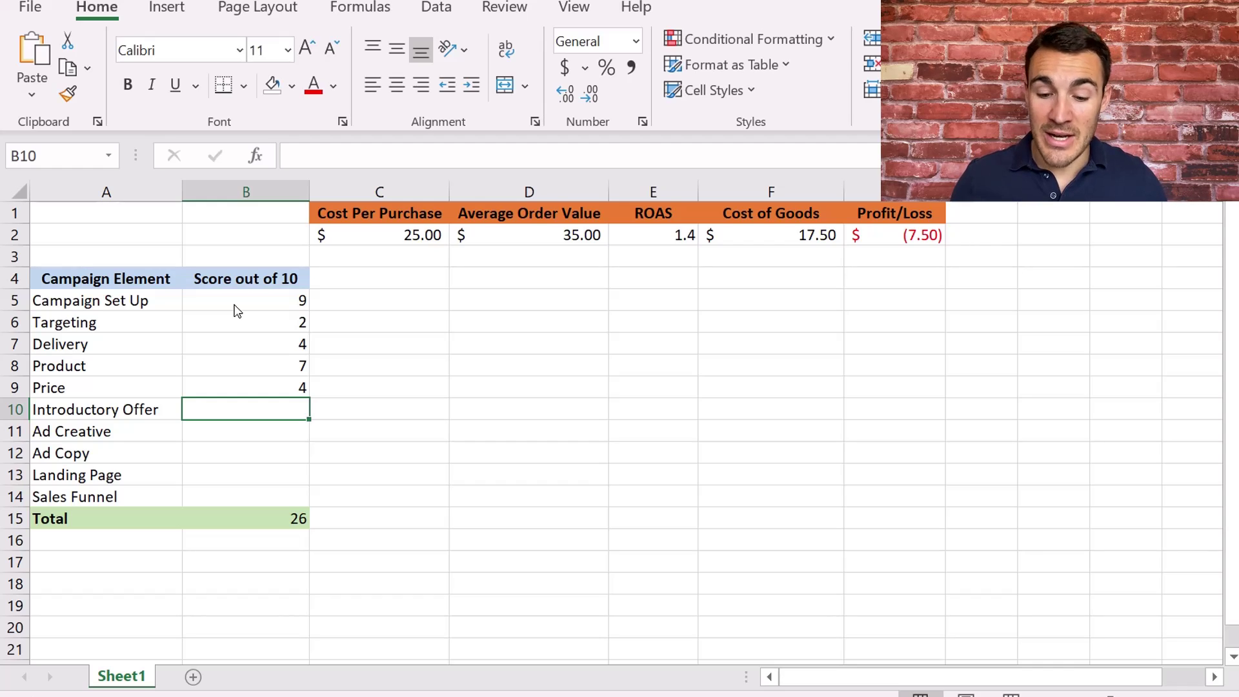
Score Introductory Offer 1, Ad Creative 8, Ad Copy 8, Landing Page 5 and Sales Funnel 10.
text(1)
key(Return)
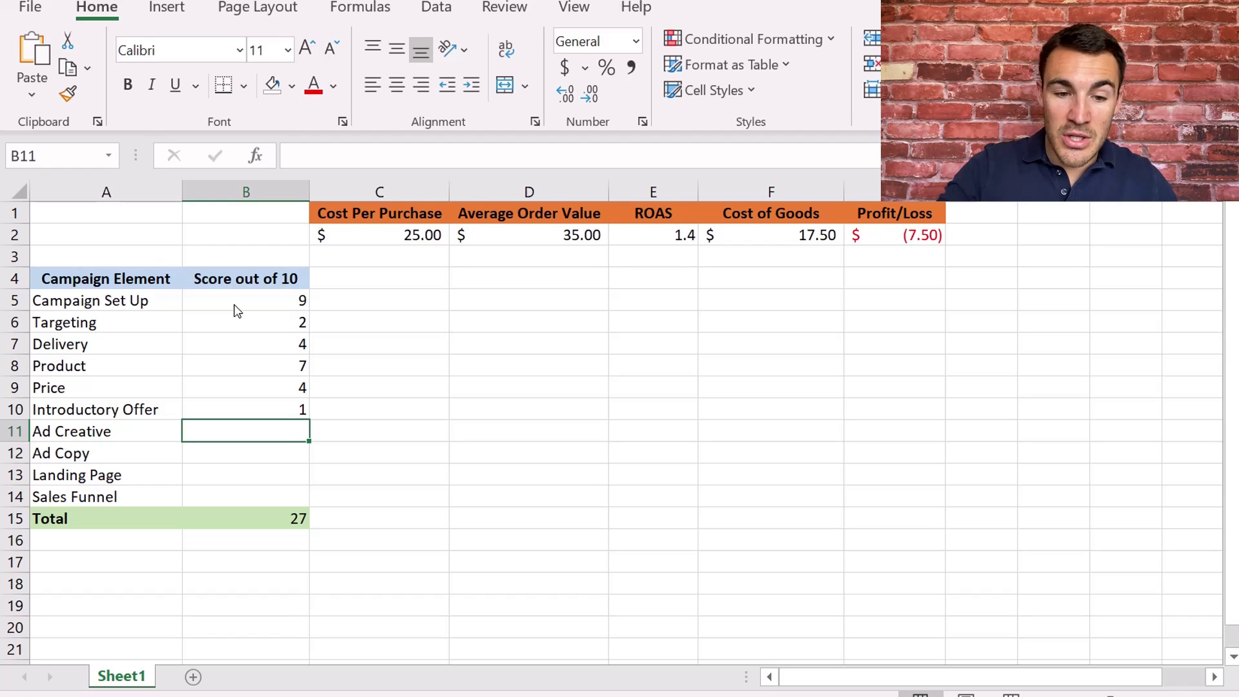
text(8)
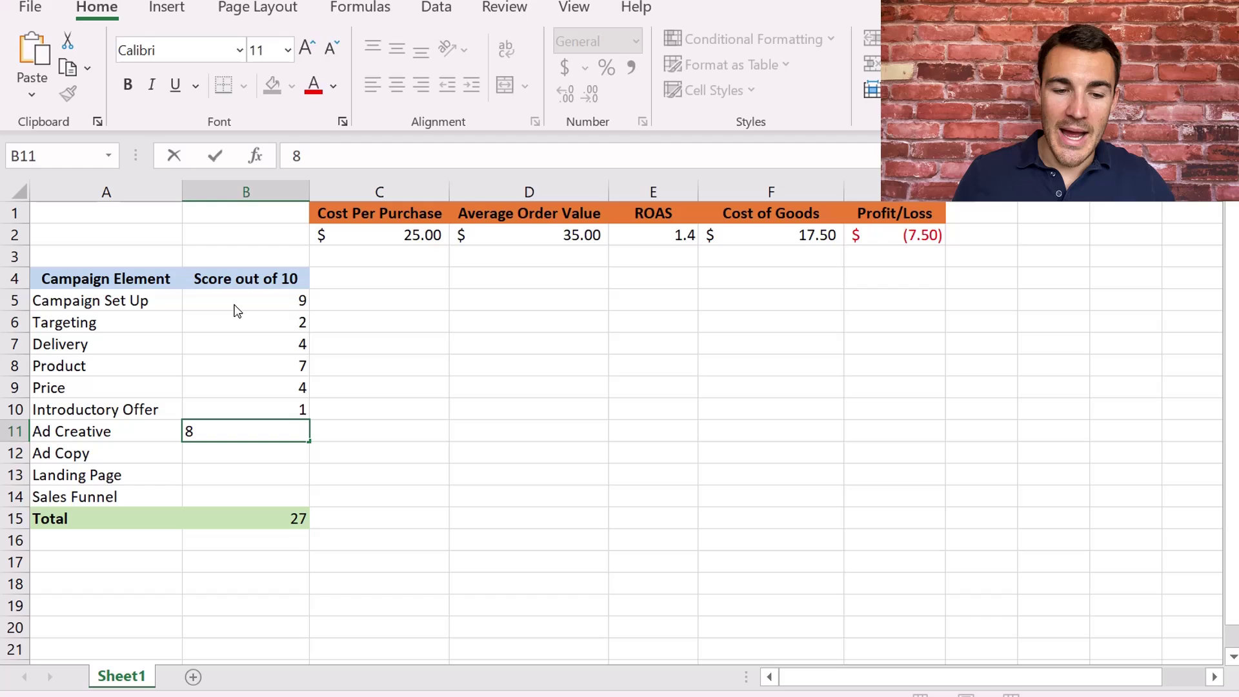
key(Return)
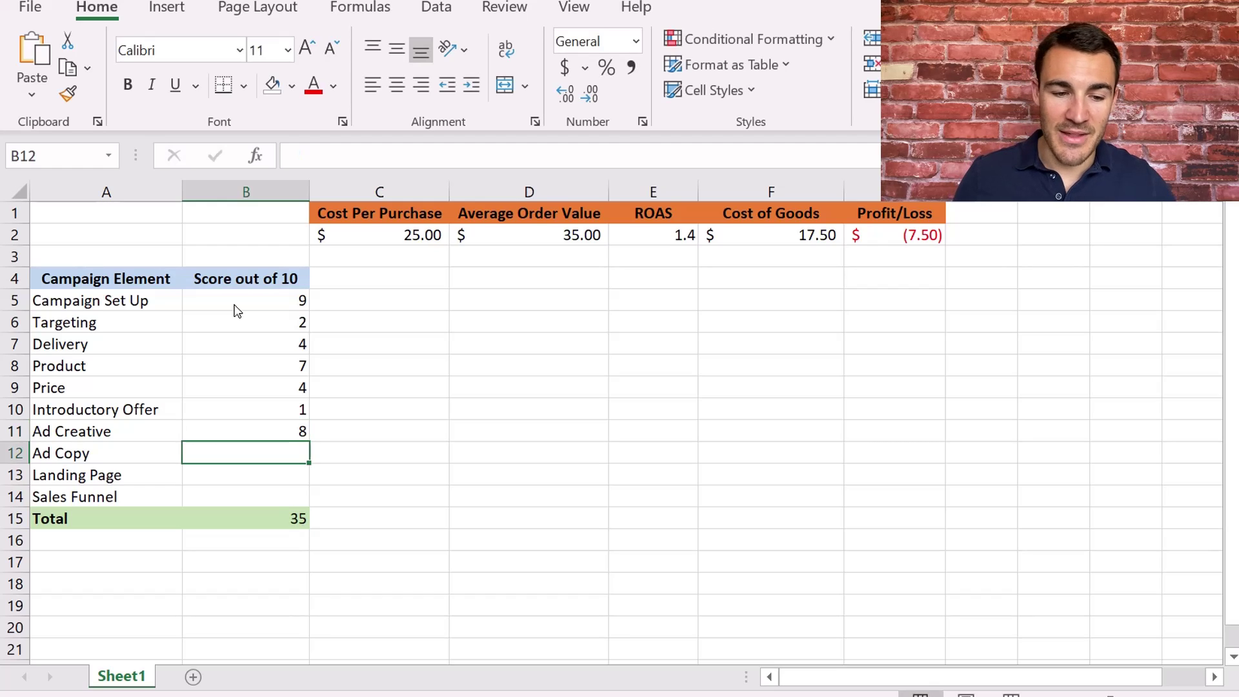
key(Up)
key(Down)
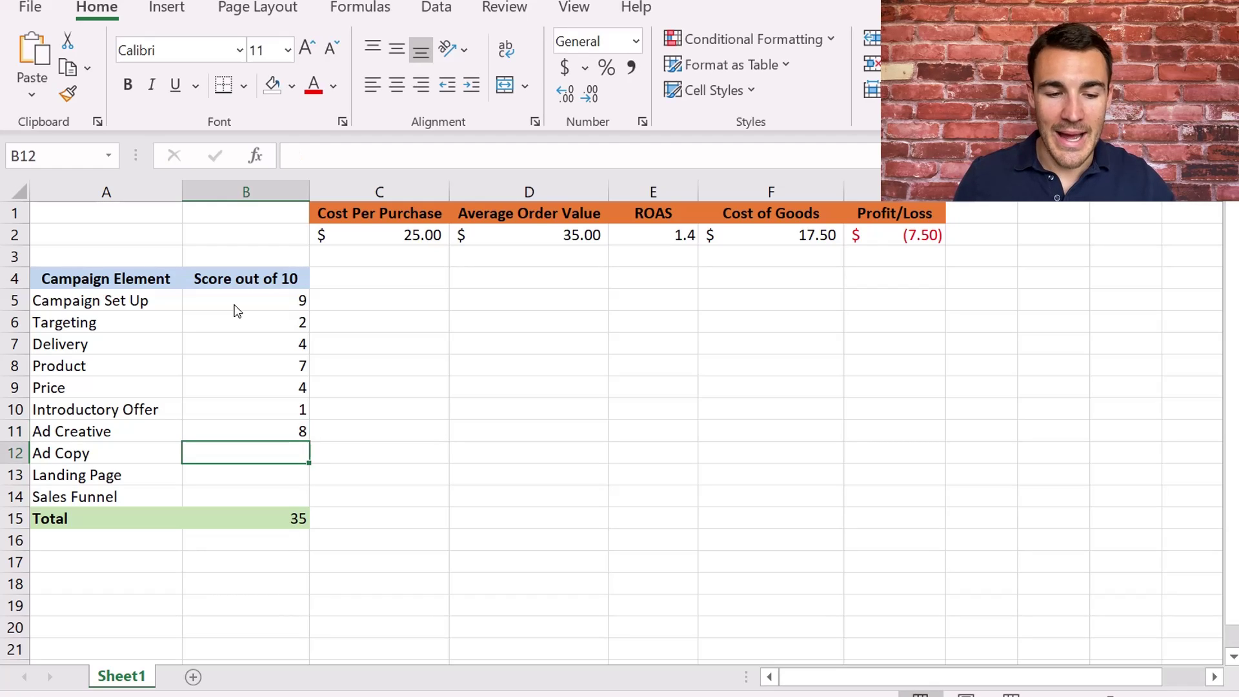
text(8)
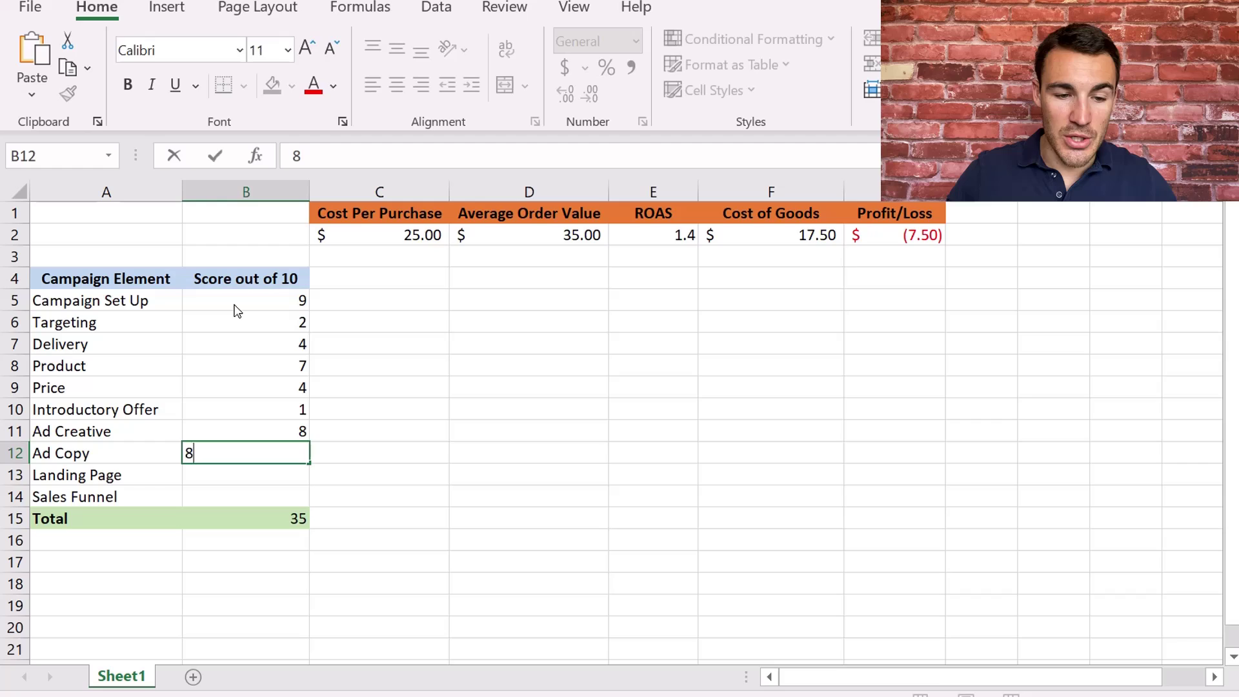
key(Return)
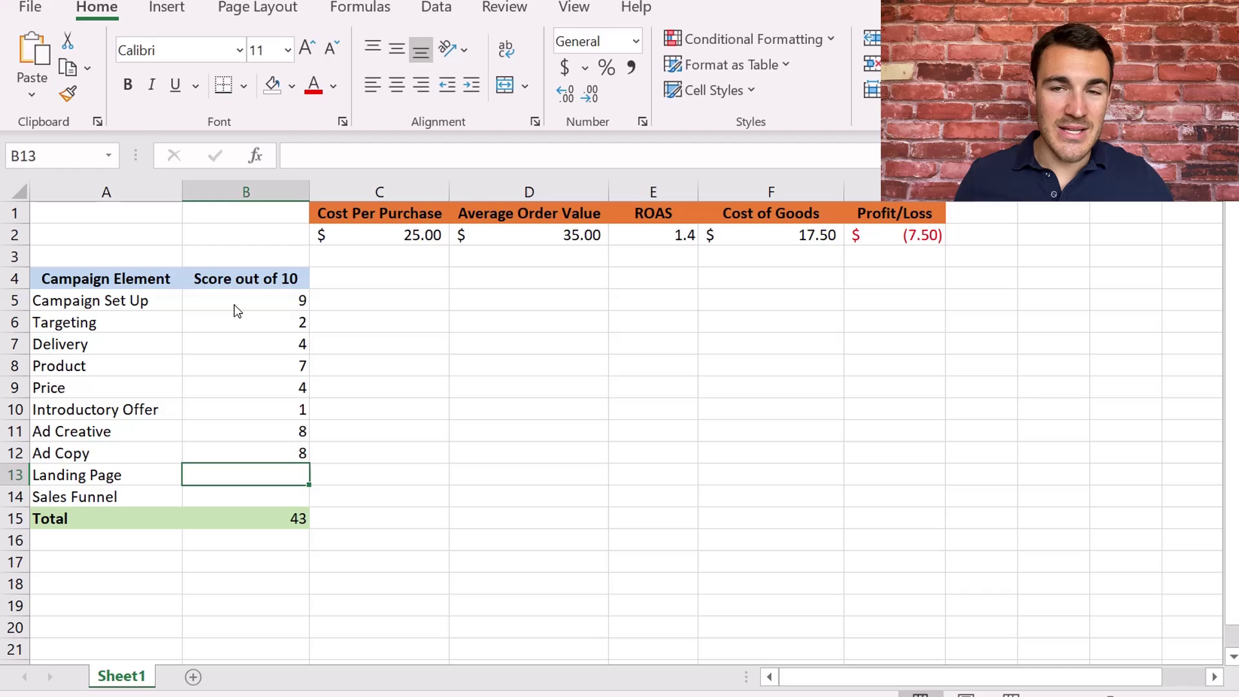
text(5)
key(Return)
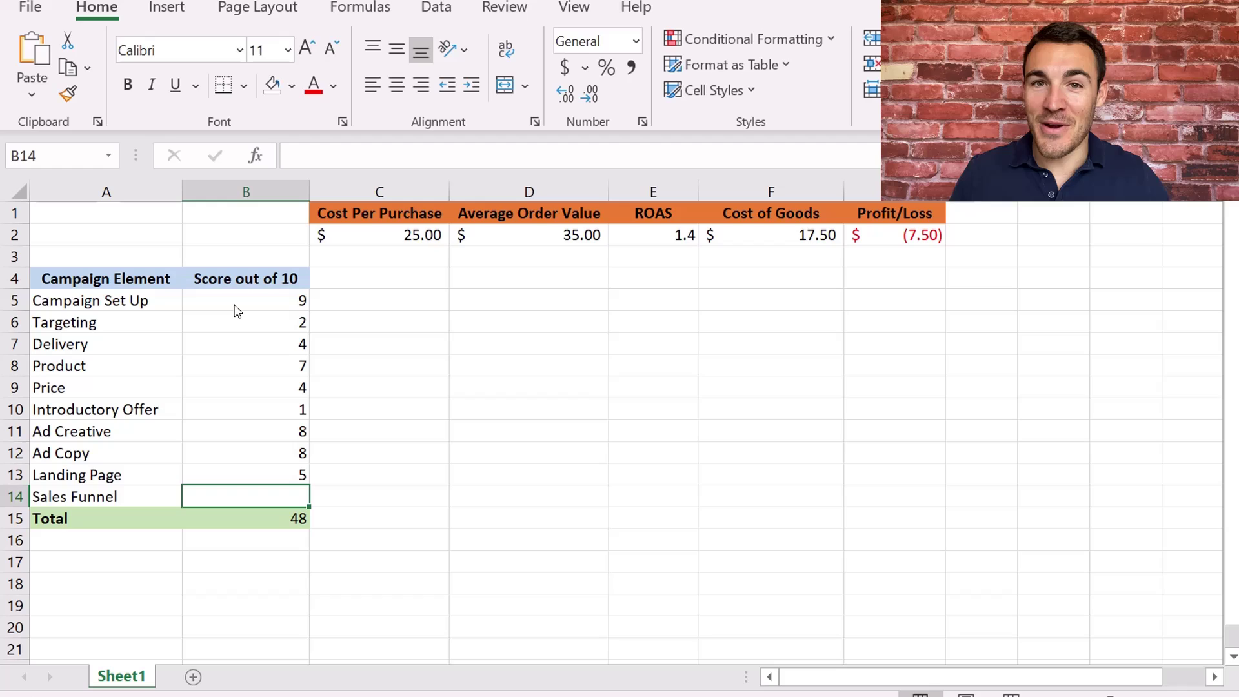
text(10)
key(Return)
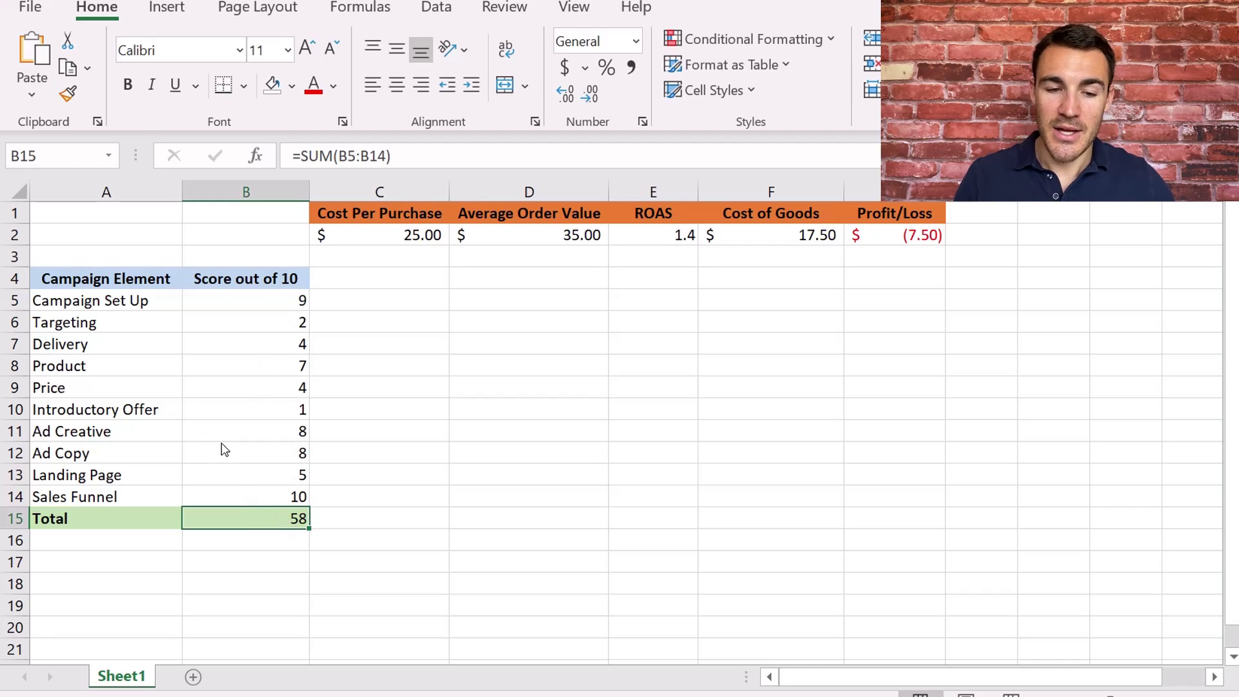
Append 'out of 100' to the Total label in A15 and review the 58 total.
double_click(110, 515)
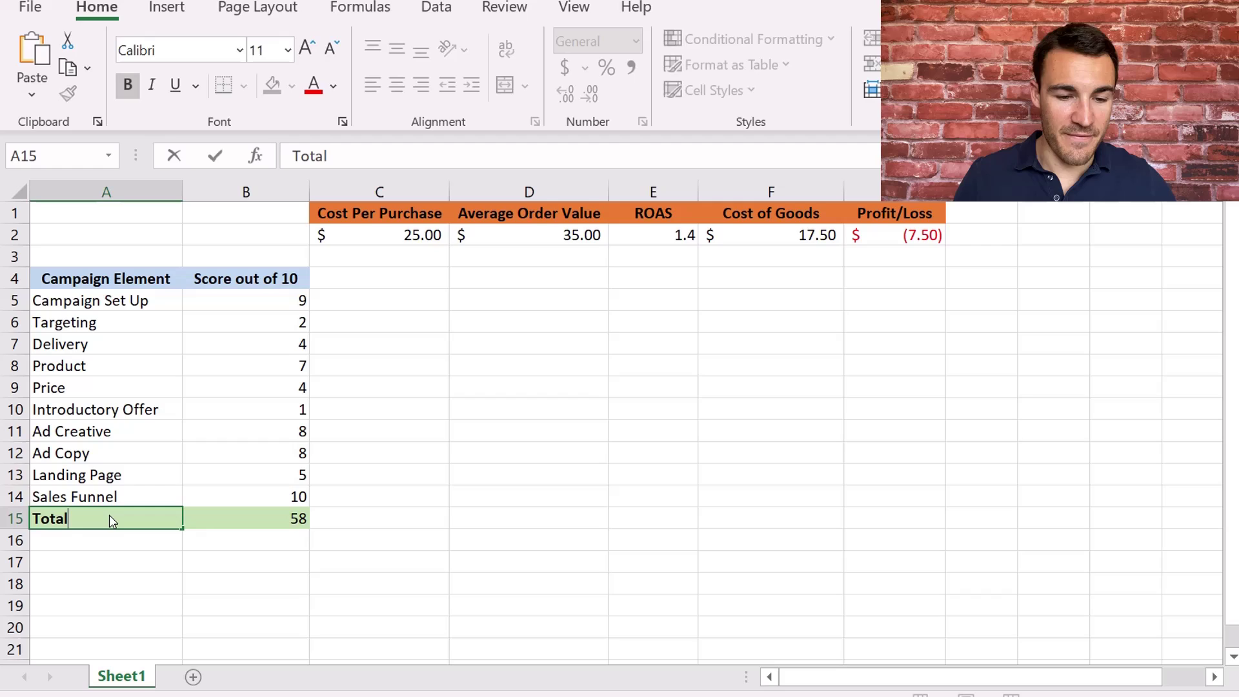
text(out of 100)
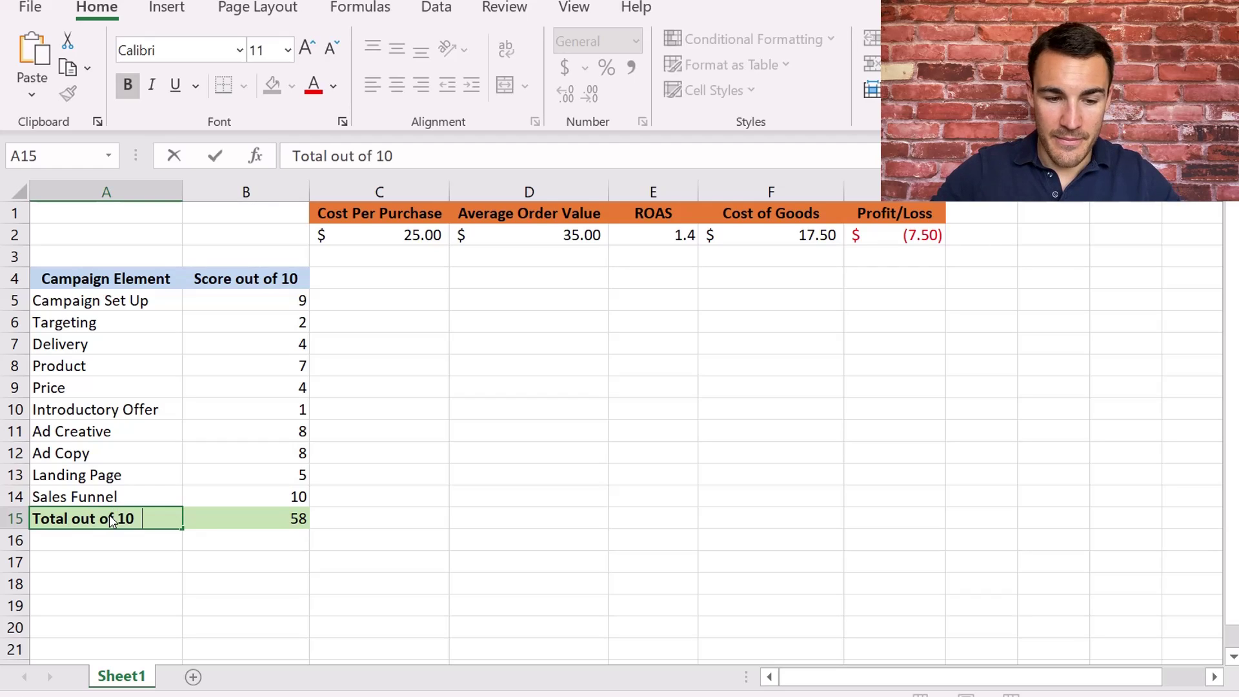
key(Return)
click(128, 522)
click(293, 518)
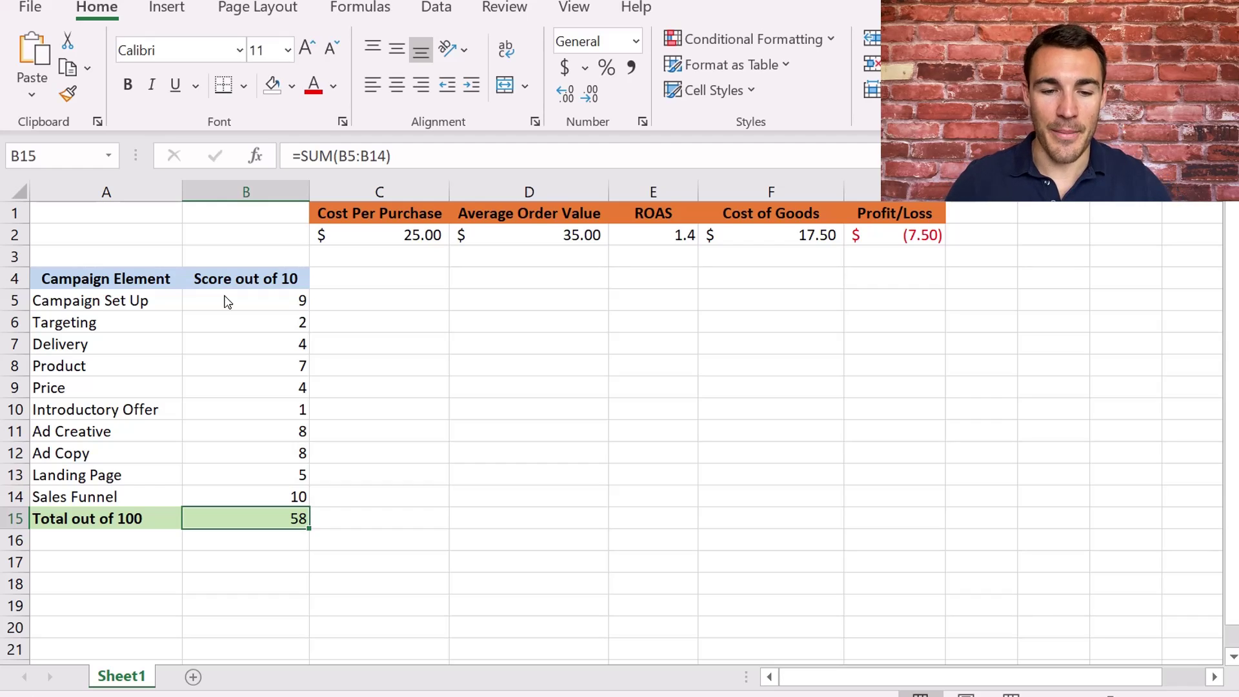
click(254, 328)
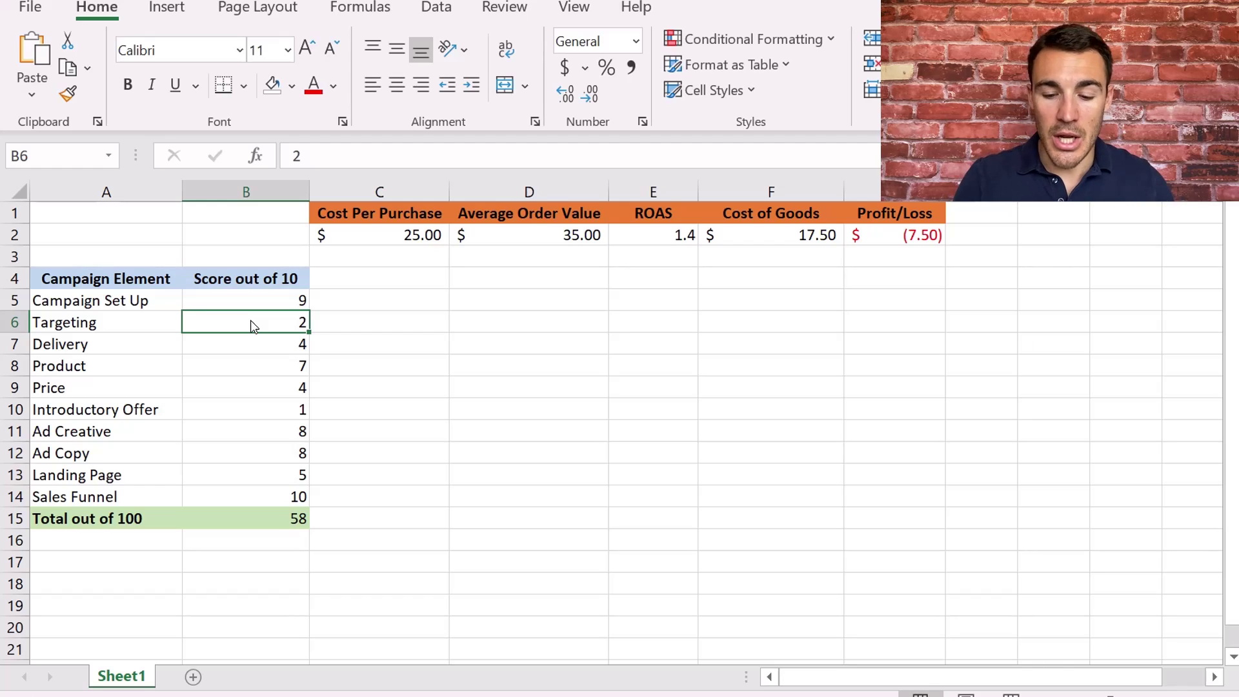
Raise the Targeting score in B6 to 8 and set cost per purchase in C2 to 18.
text(8)
key(Return)
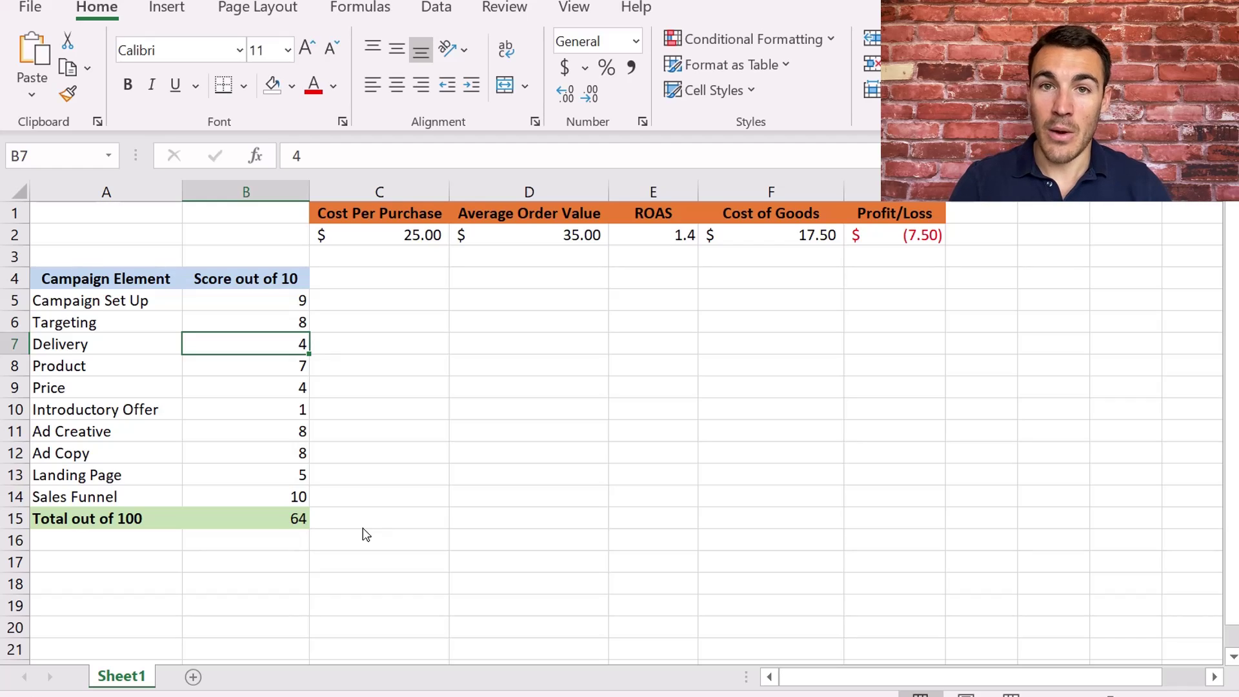
click(421, 239)
text(18)
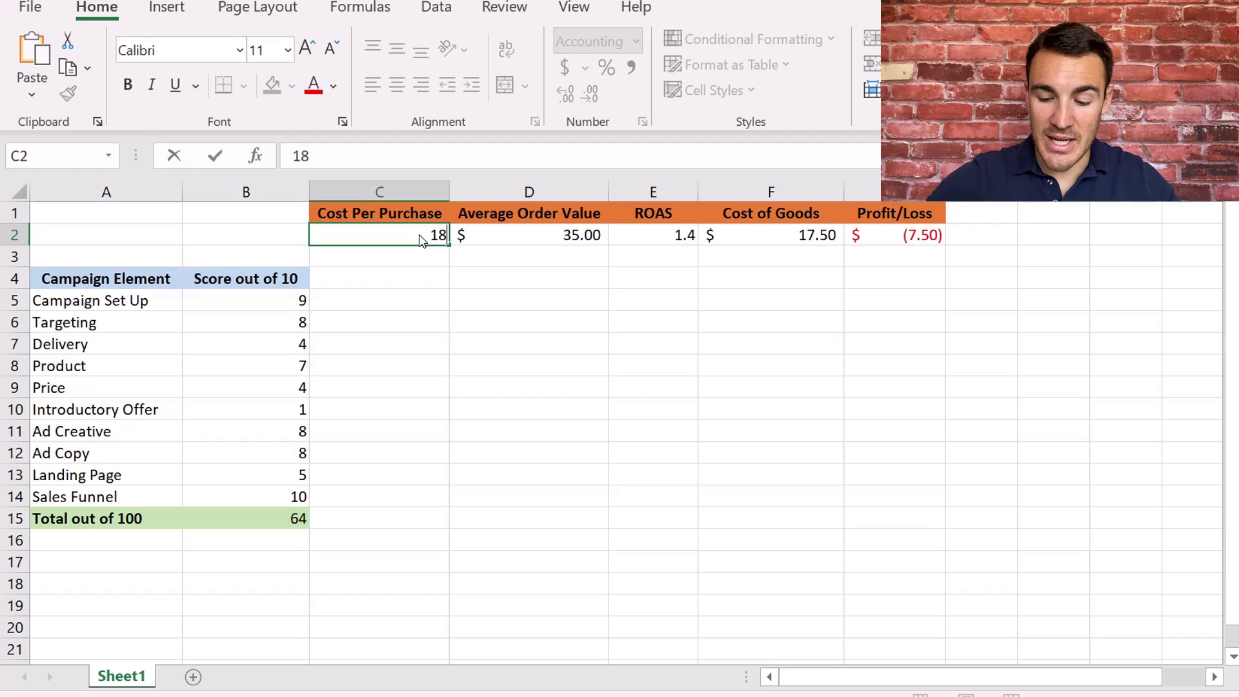
key(Return)
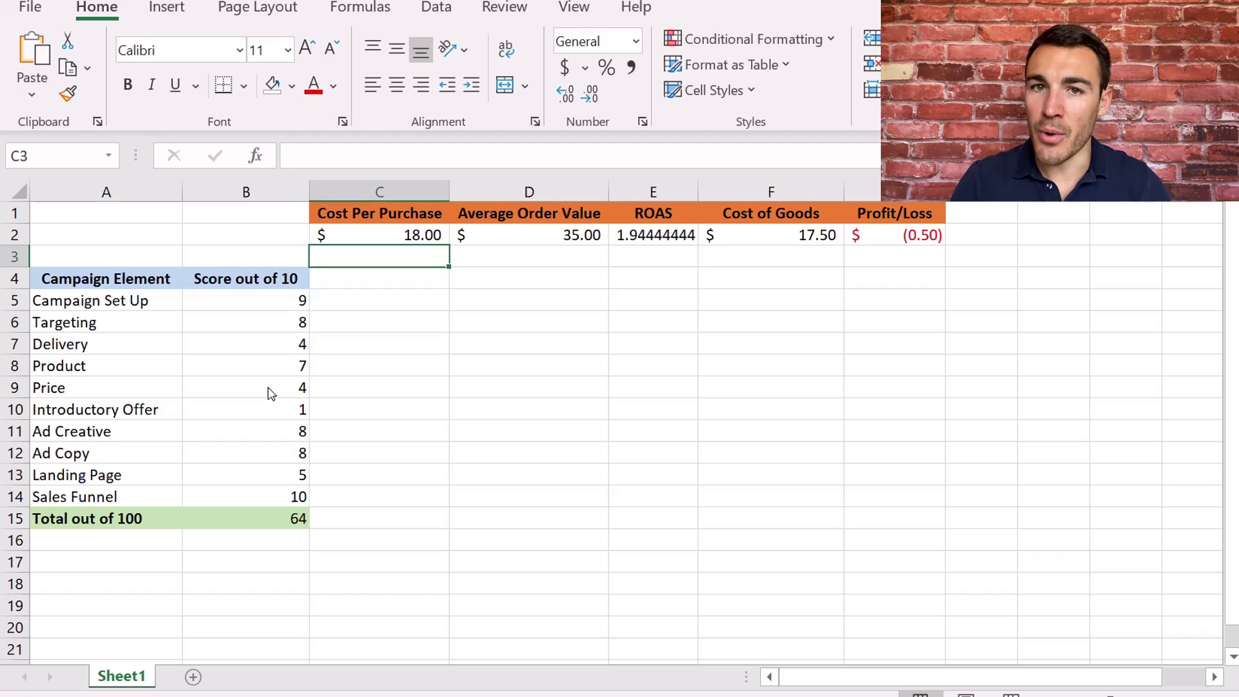
click(274, 413)
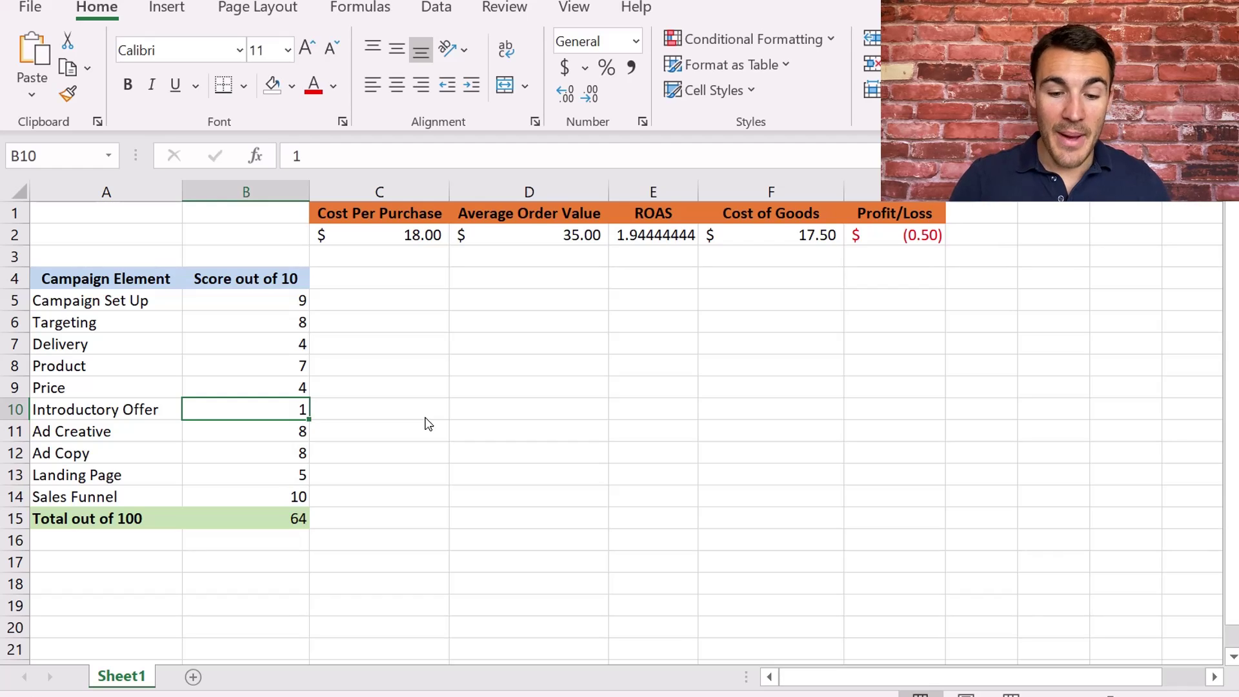
Set Introductory Offer to 6 and cost per purchase to 14.
text(6)
key(Return)
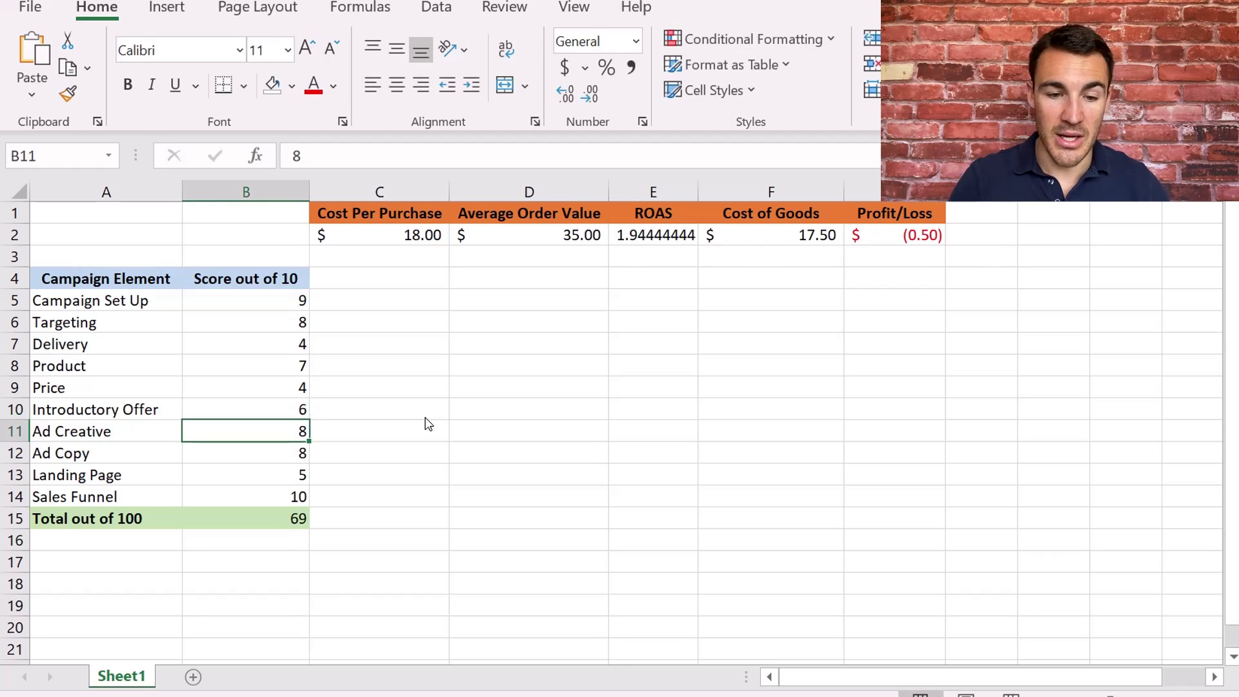
click(302, 521)
click(421, 238)
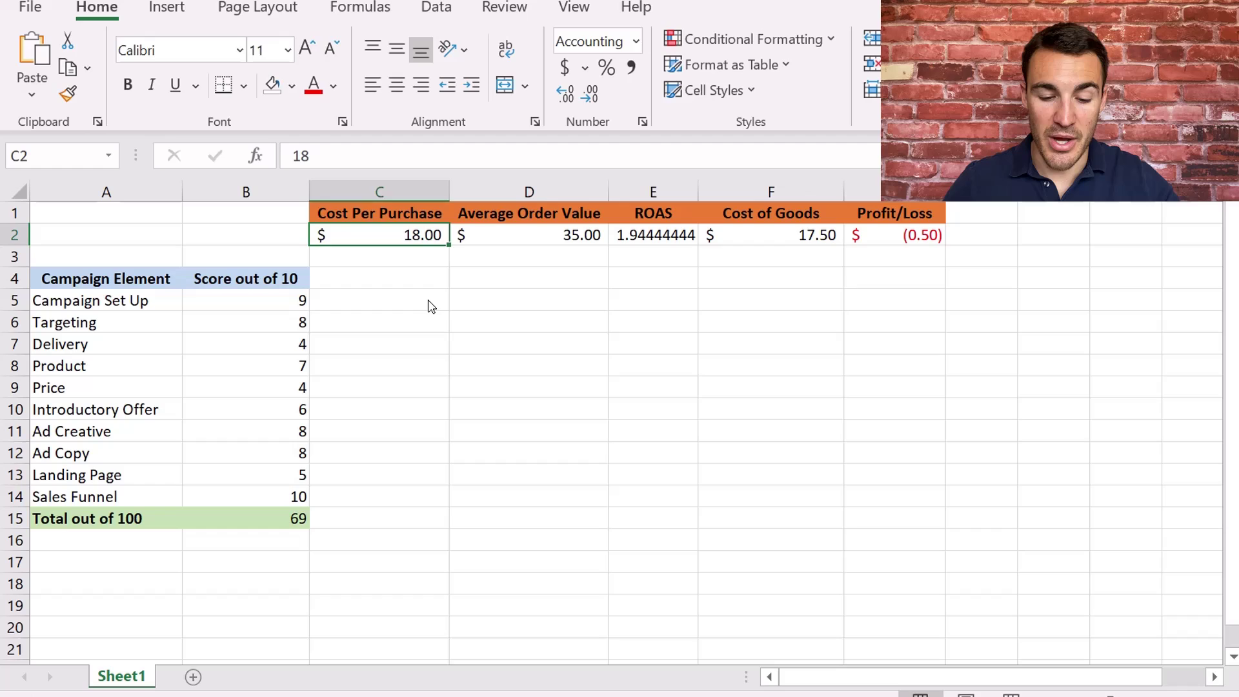
text(14)
key(Return)
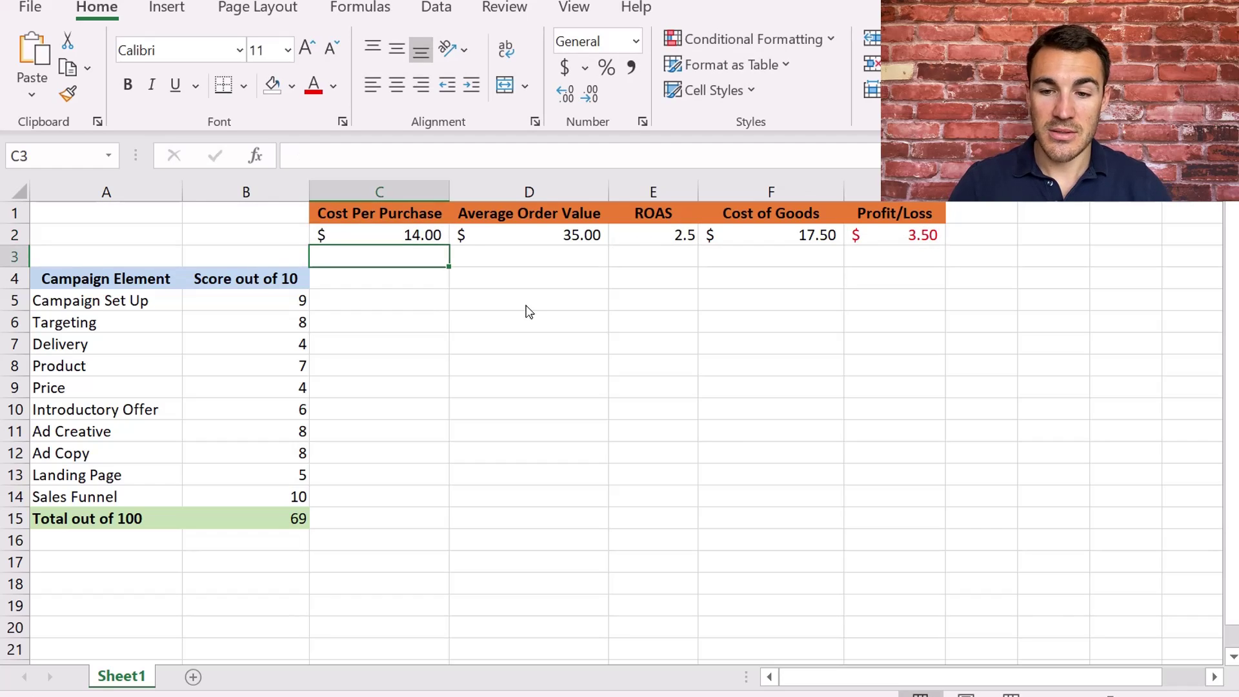
Colour the 3.50 Profit/Loss value in G2 green.
click(926, 257)
click(904, 237)
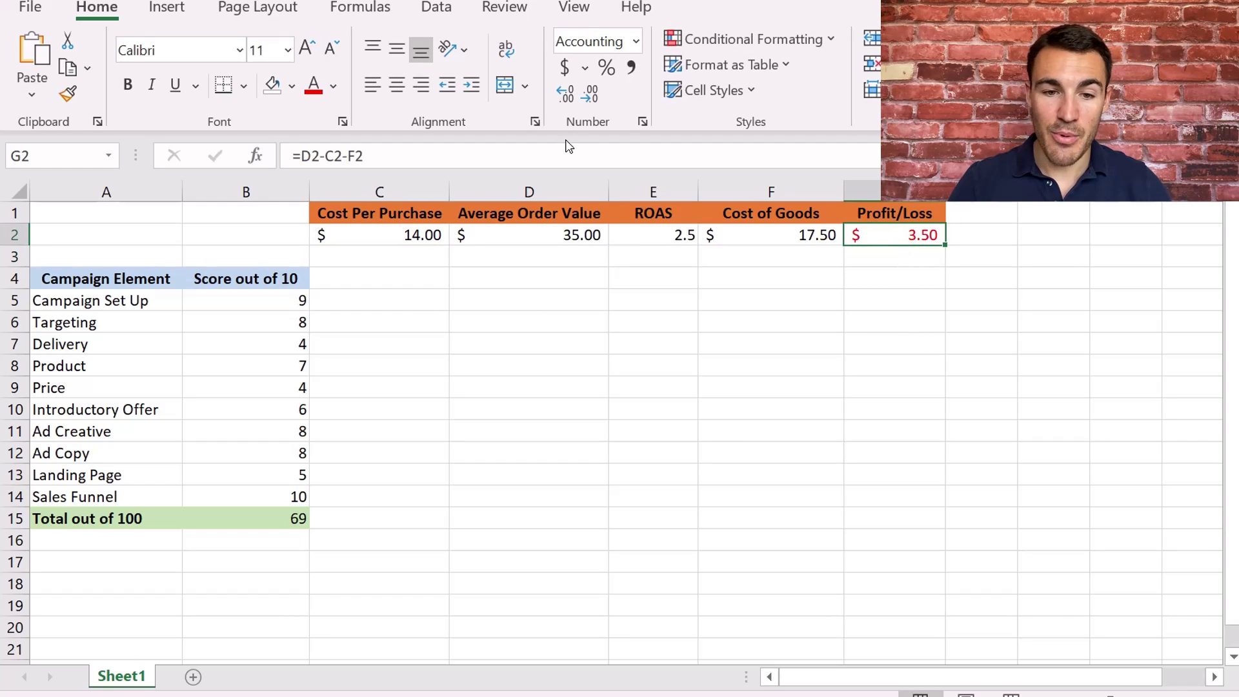
click(333, 86)
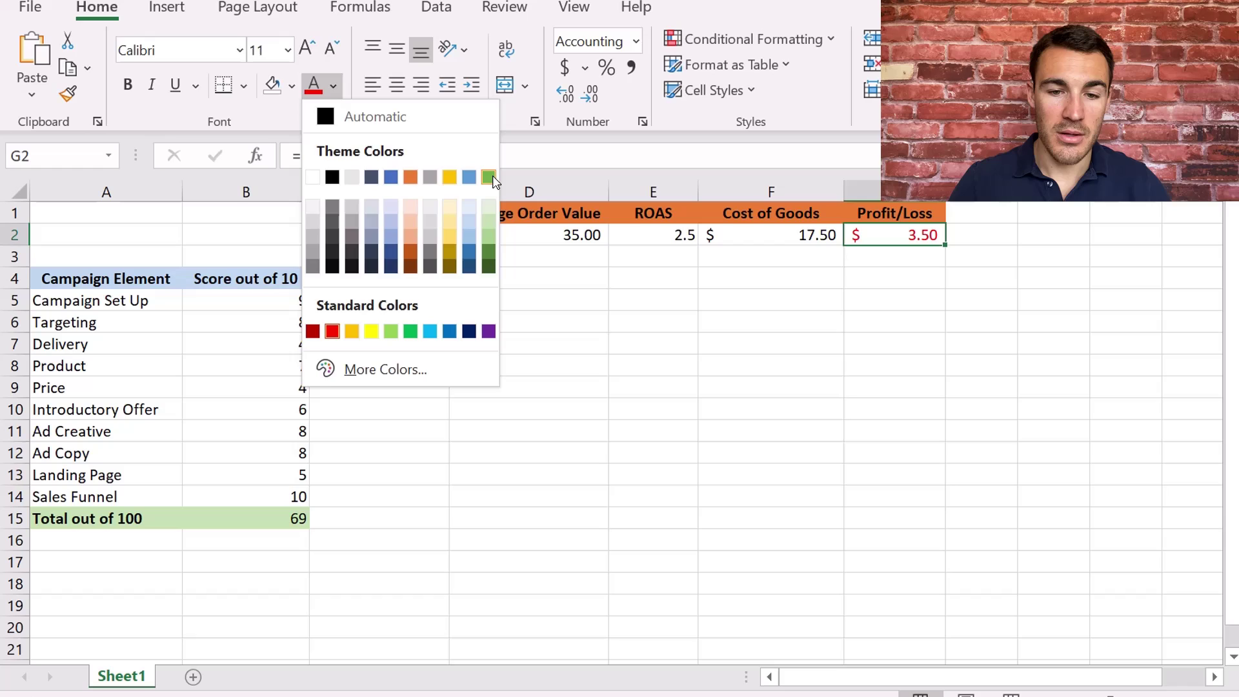
click(488, 176)
click(840, 351)
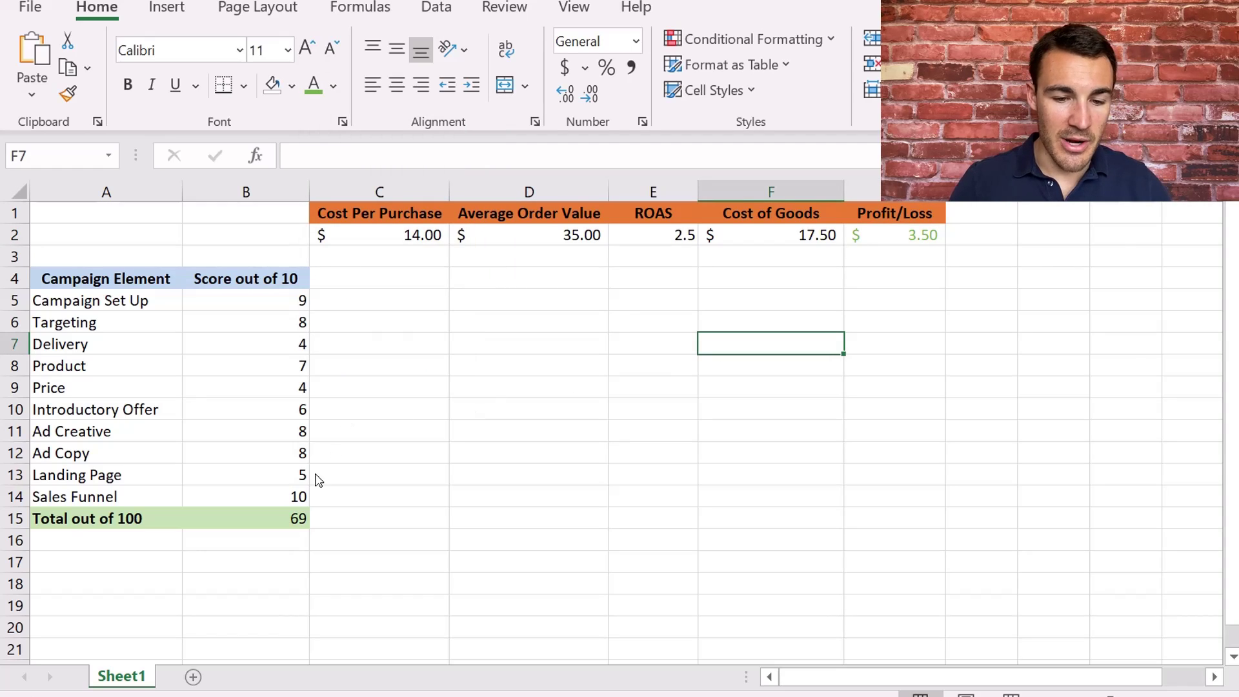
click(254, 486)
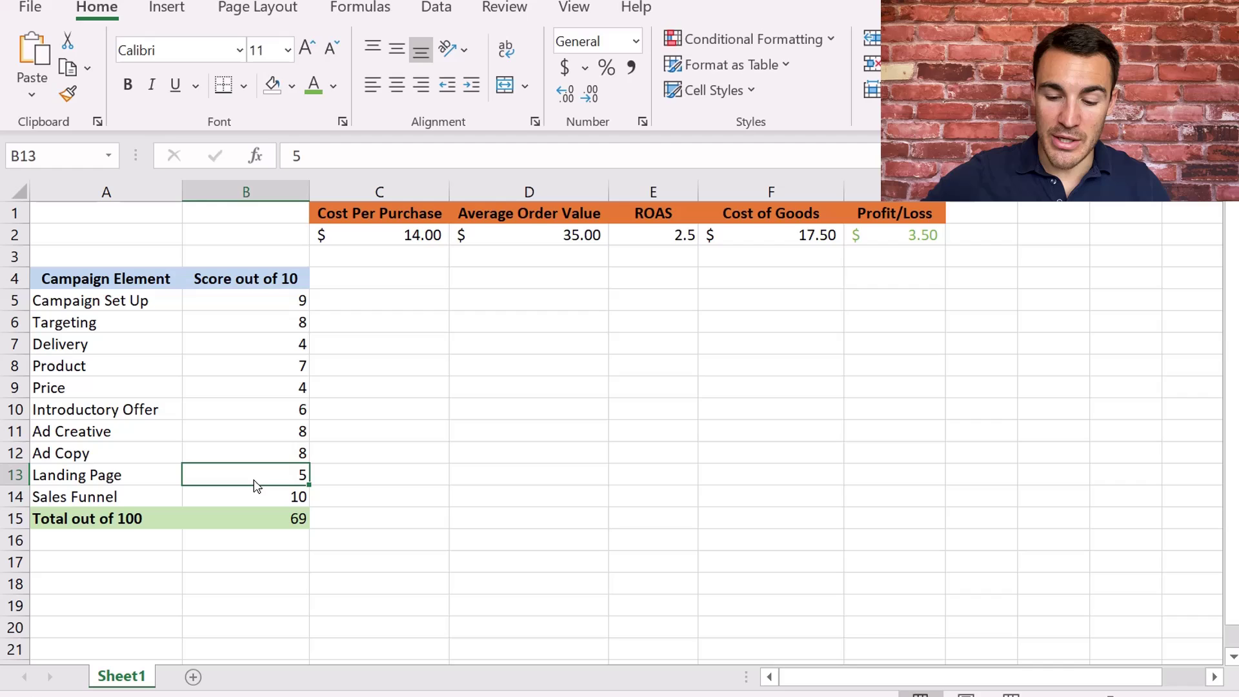
Enter 9 for Landing Page and 10 for cost per purchase, then check the Profit/Loss and total formulas.
text(9)
key(Return)
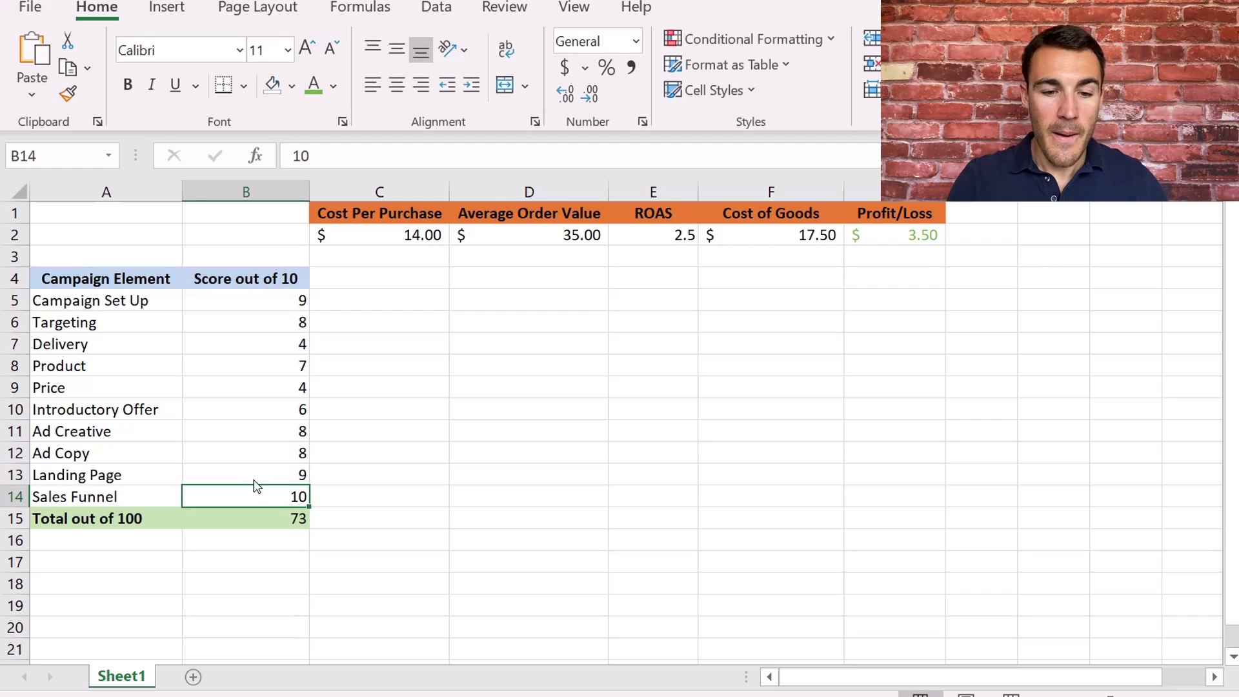
click(266, 526)
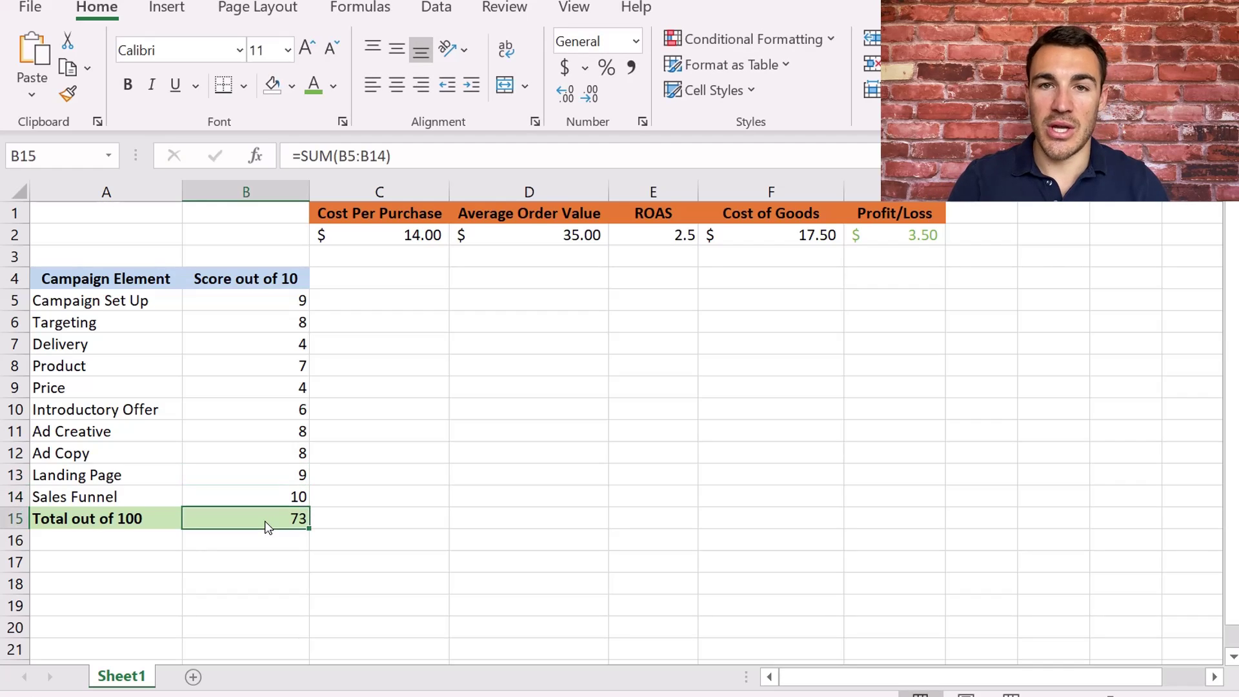
click(437, 244)
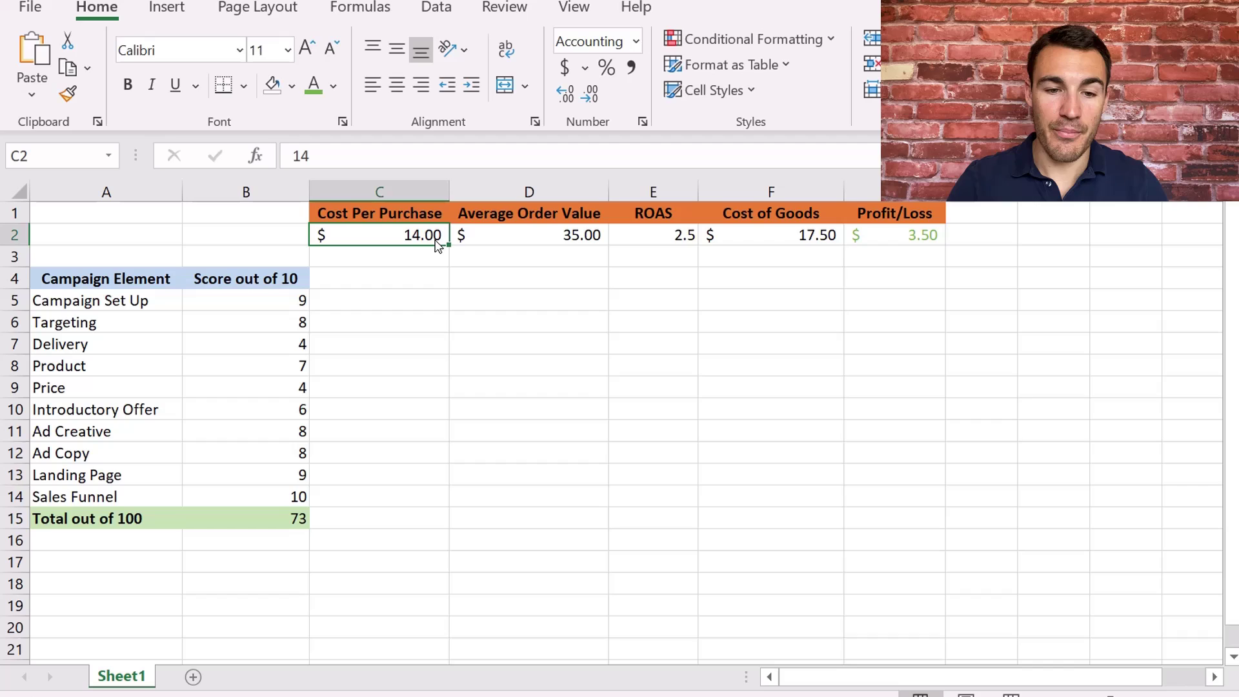
text(10)
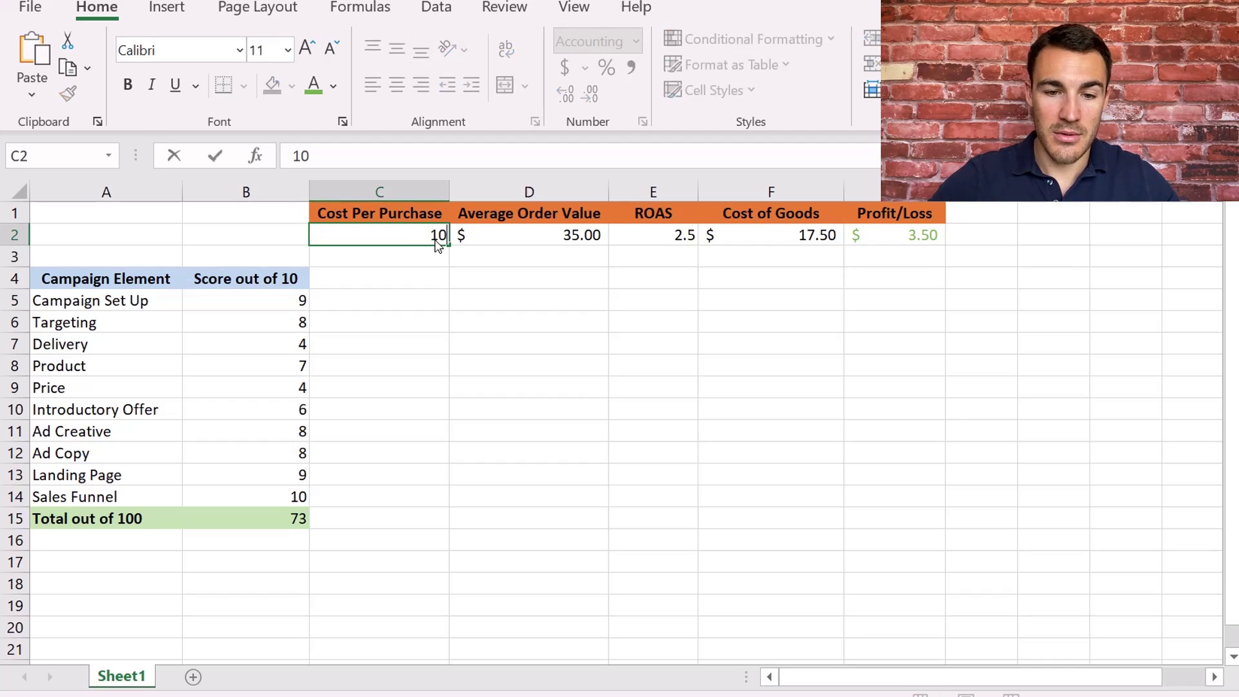
key(Return)
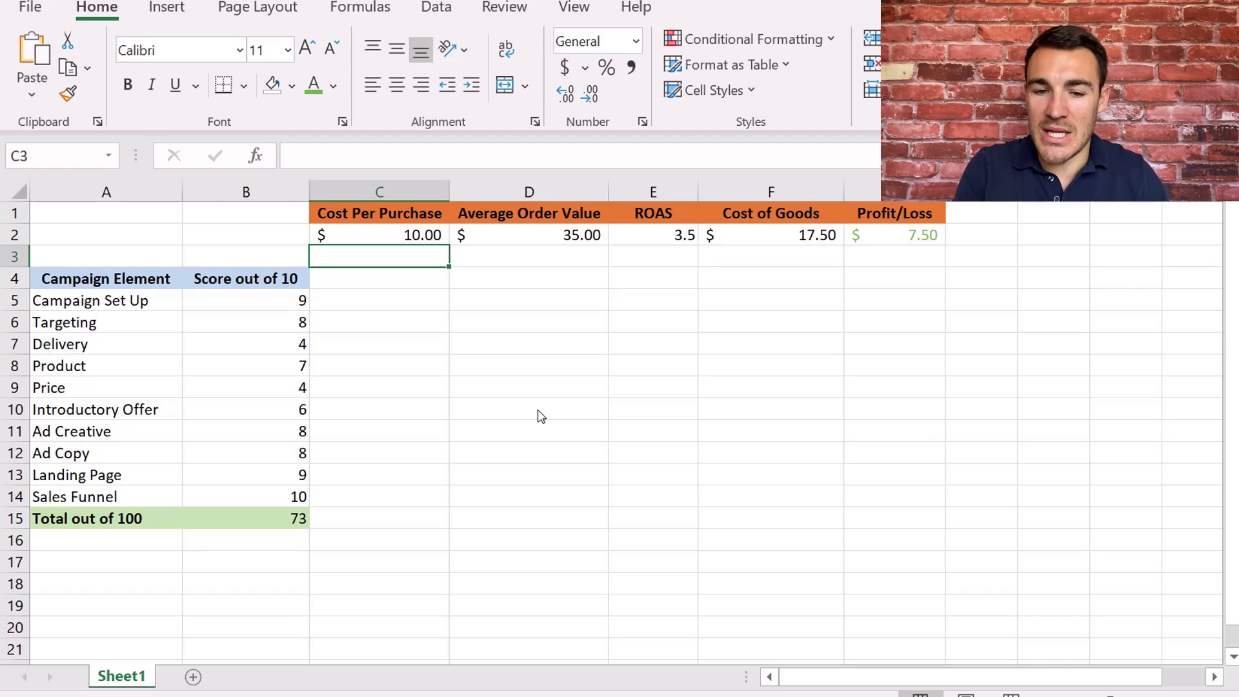
click(419, 233)
click(932, 241)
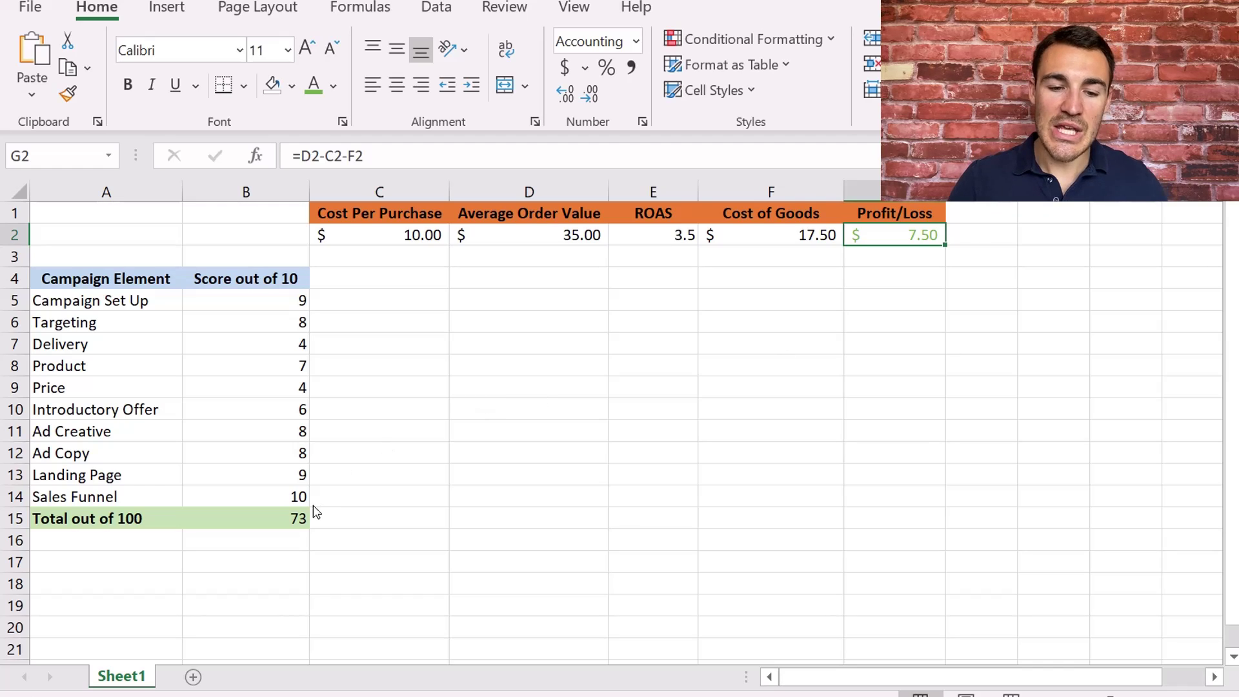
click(295, 526)
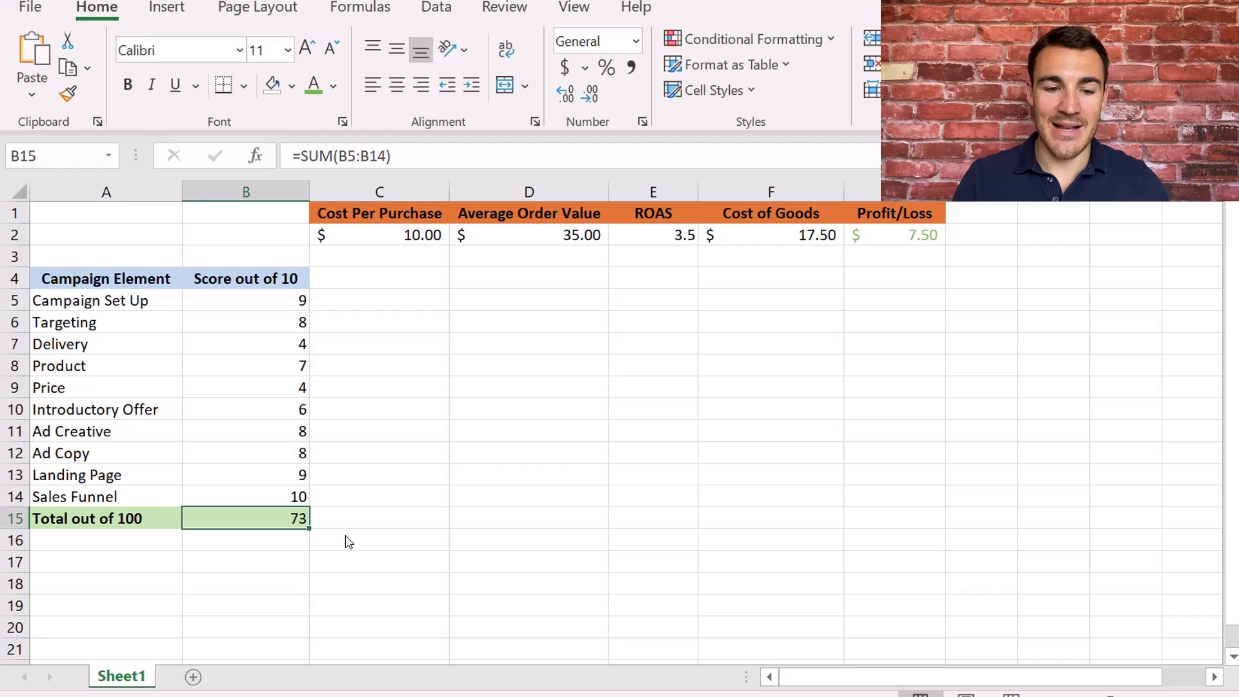
Score Targeting 10 and Product 10, and enter 2 further down the score column.
click(268, 368)
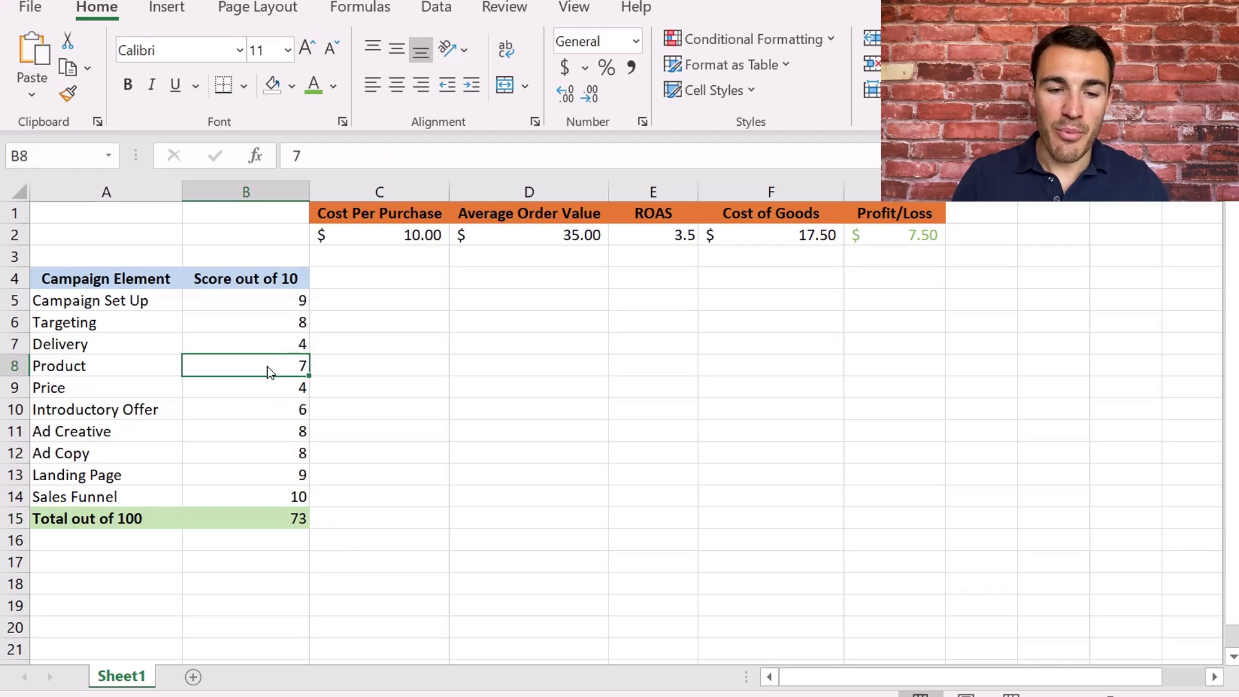
click(301, 324)
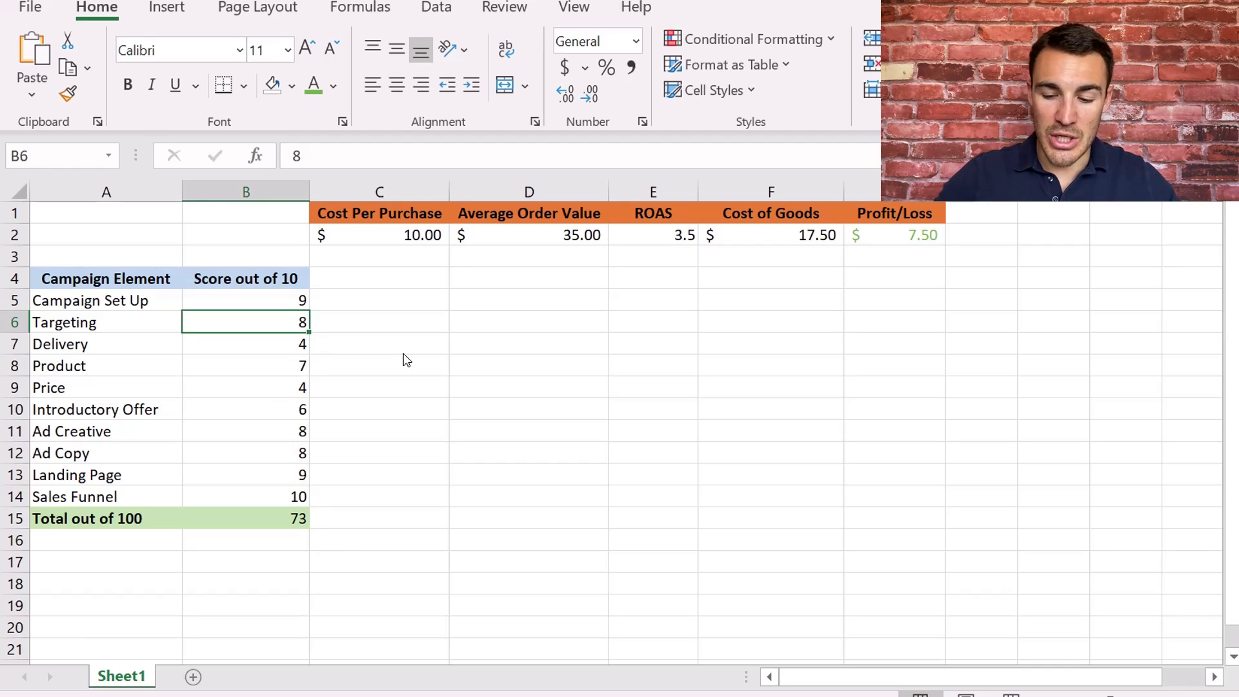
text(10)
key(Return)
key(Down)
key(Down)
key(Up)
text(10)
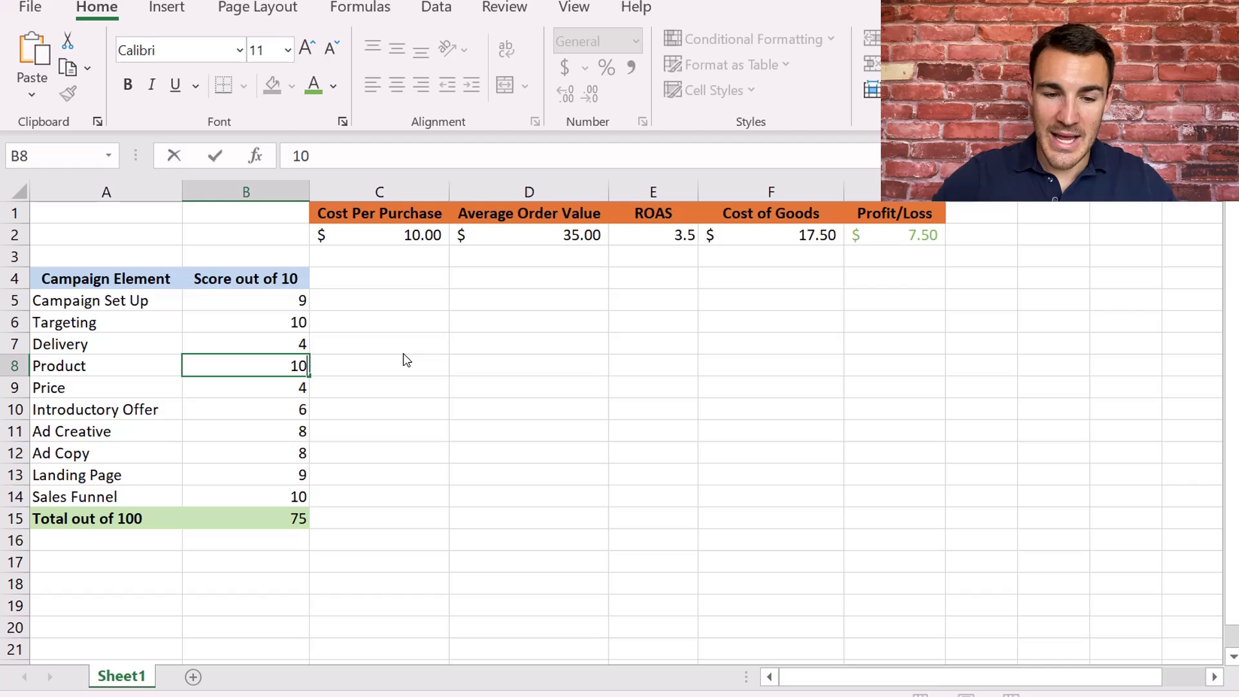
key(Return)
key(Down)
key(Down)
key(Down)
key(Down)
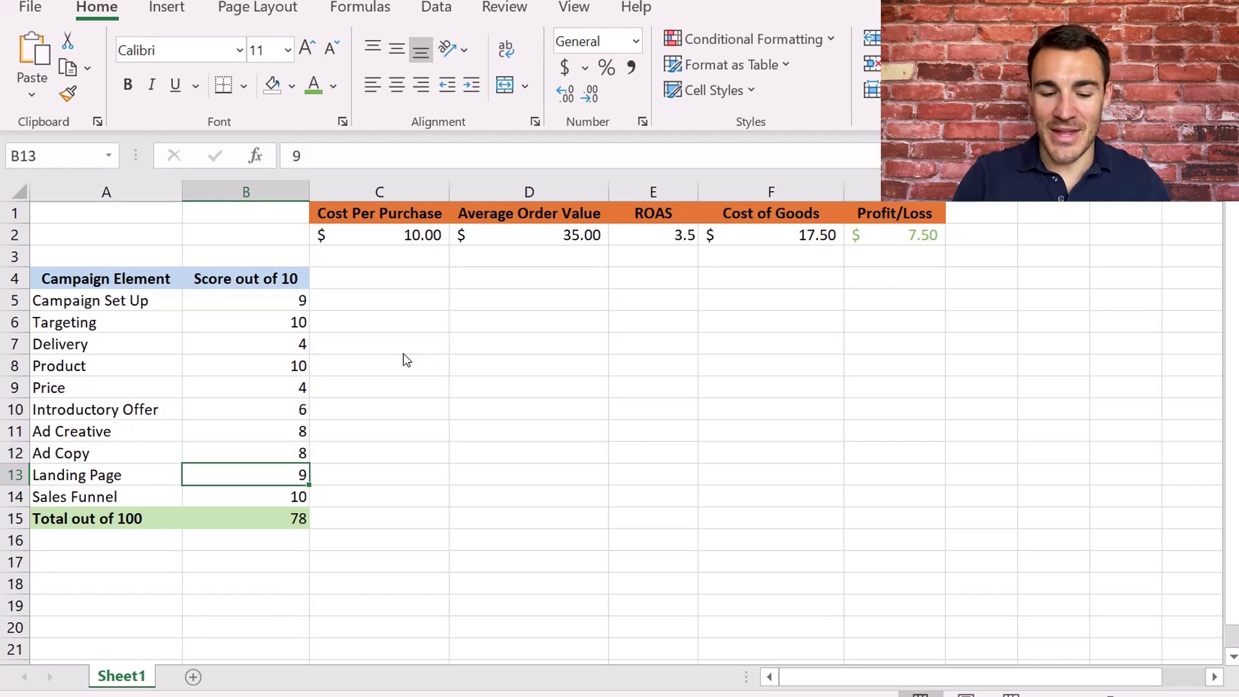
text(2)
key(Return)
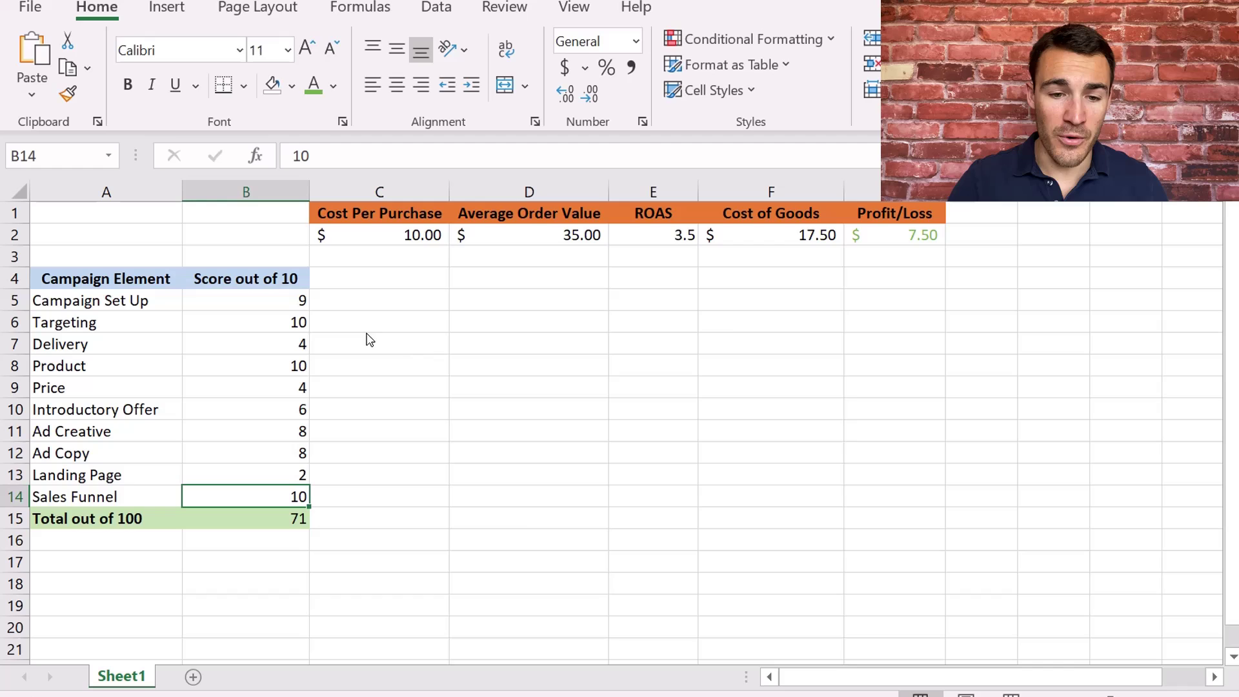
Score Campaign Set Up 2 and Ad Creative 4, then check the total score formula.
click(288, 306)
text(2)
key(Return)
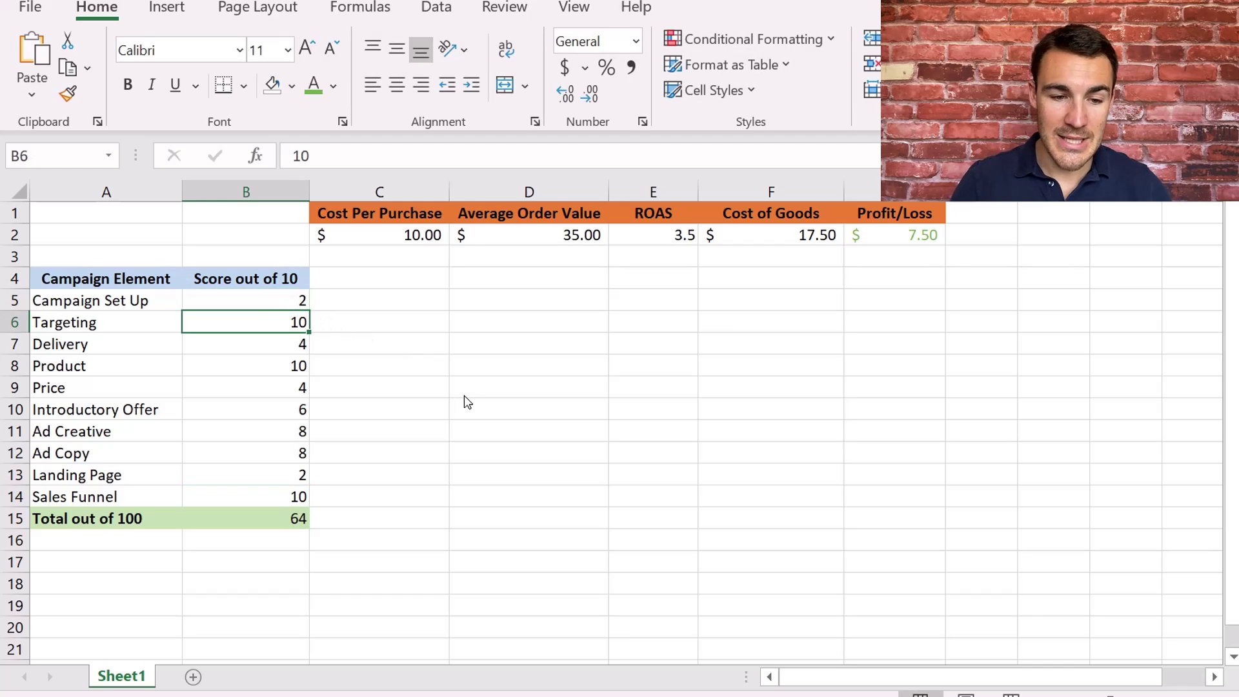
click(272, 439)
text(4)
key(Return)
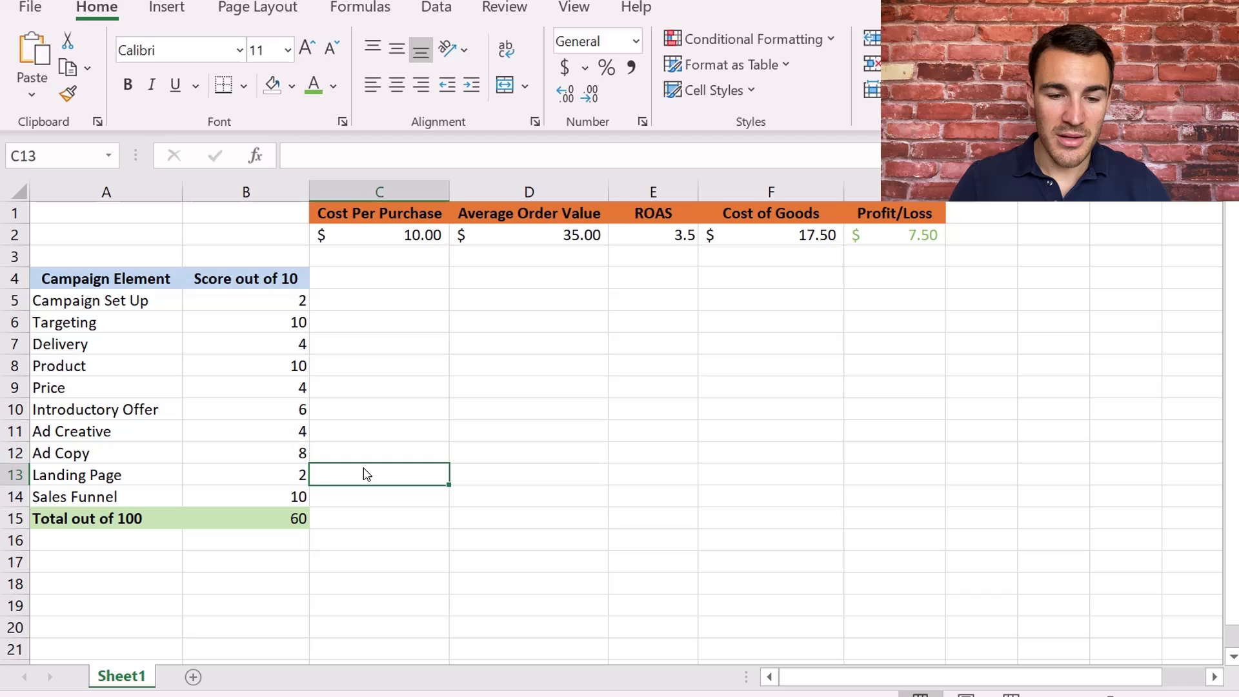
click(290, 538)
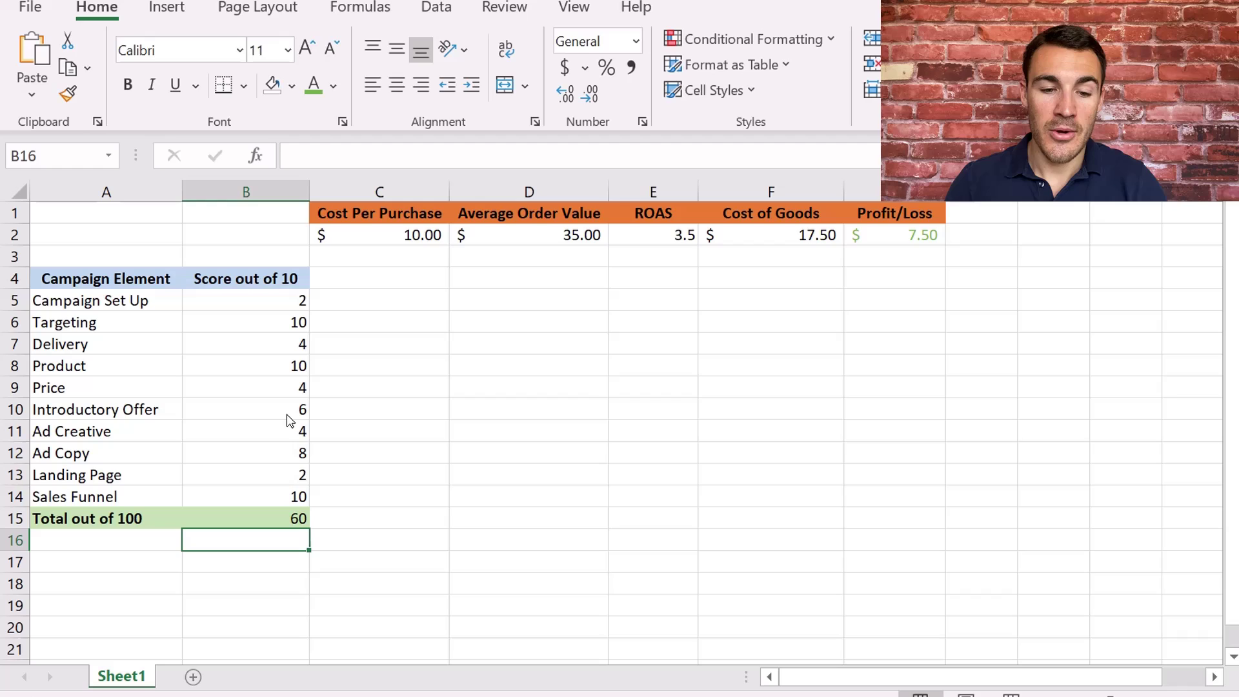
click(257, 517)
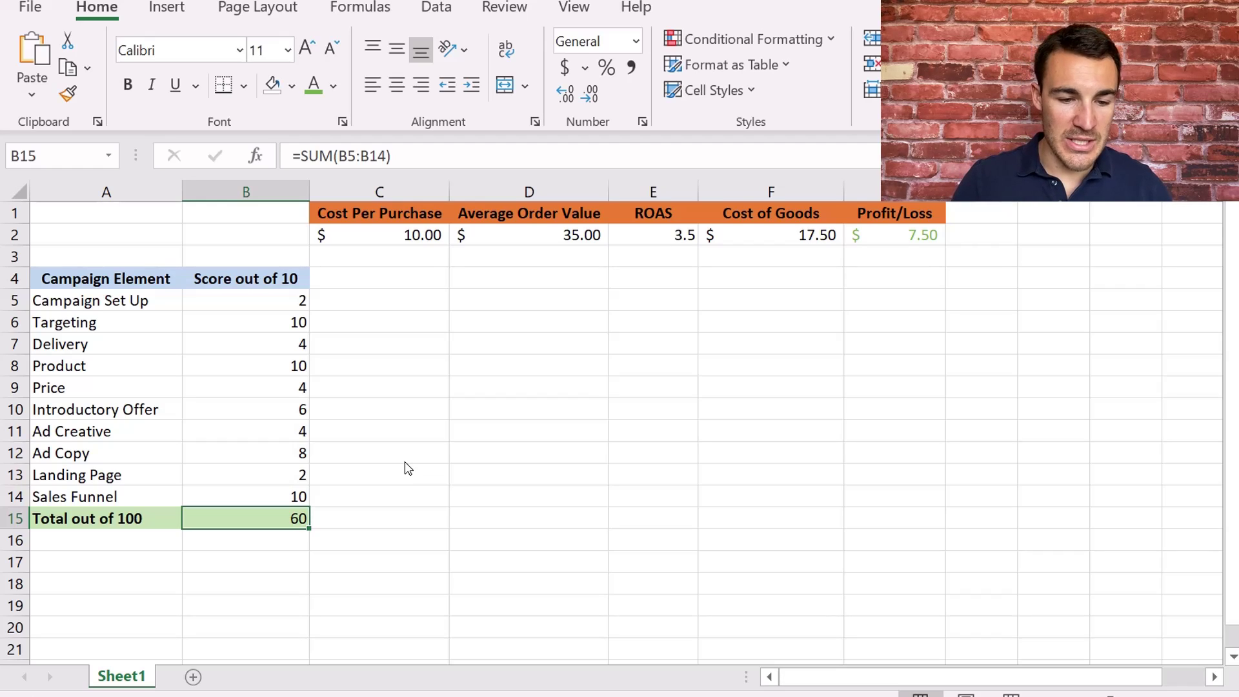
Score Ad Copy 2, Landing Page 10 and Introductory Offer 9.
click(299, 455)
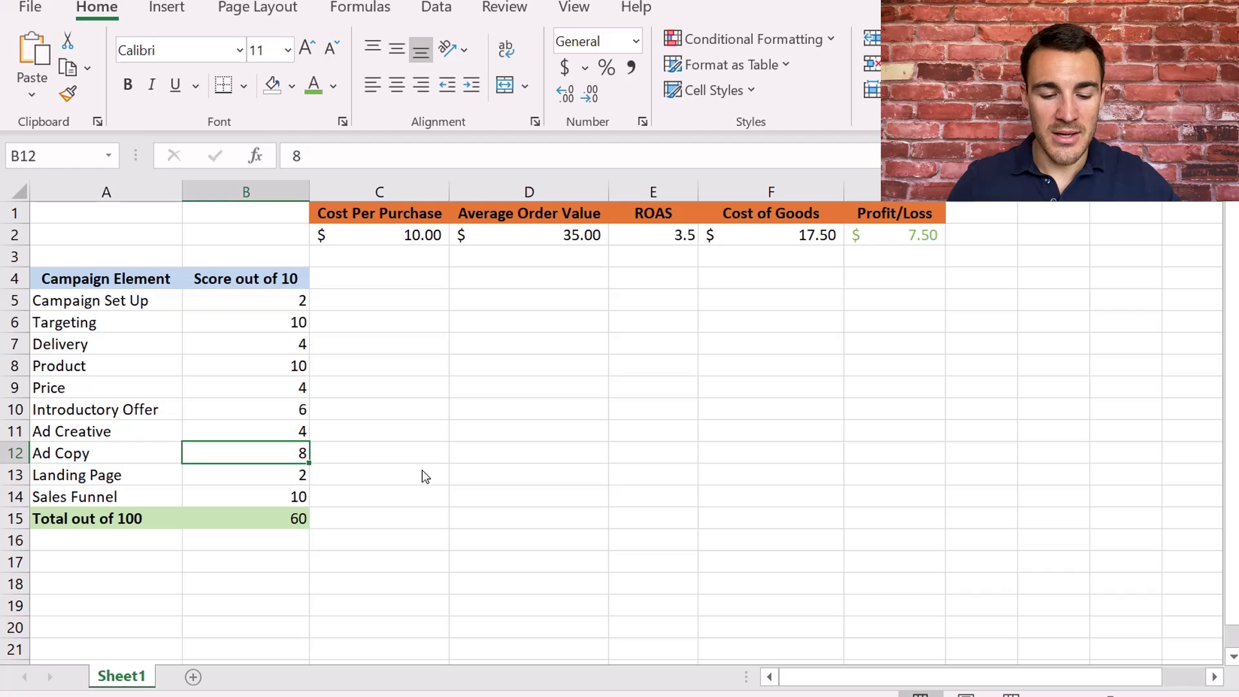
text(2)
key(Return)
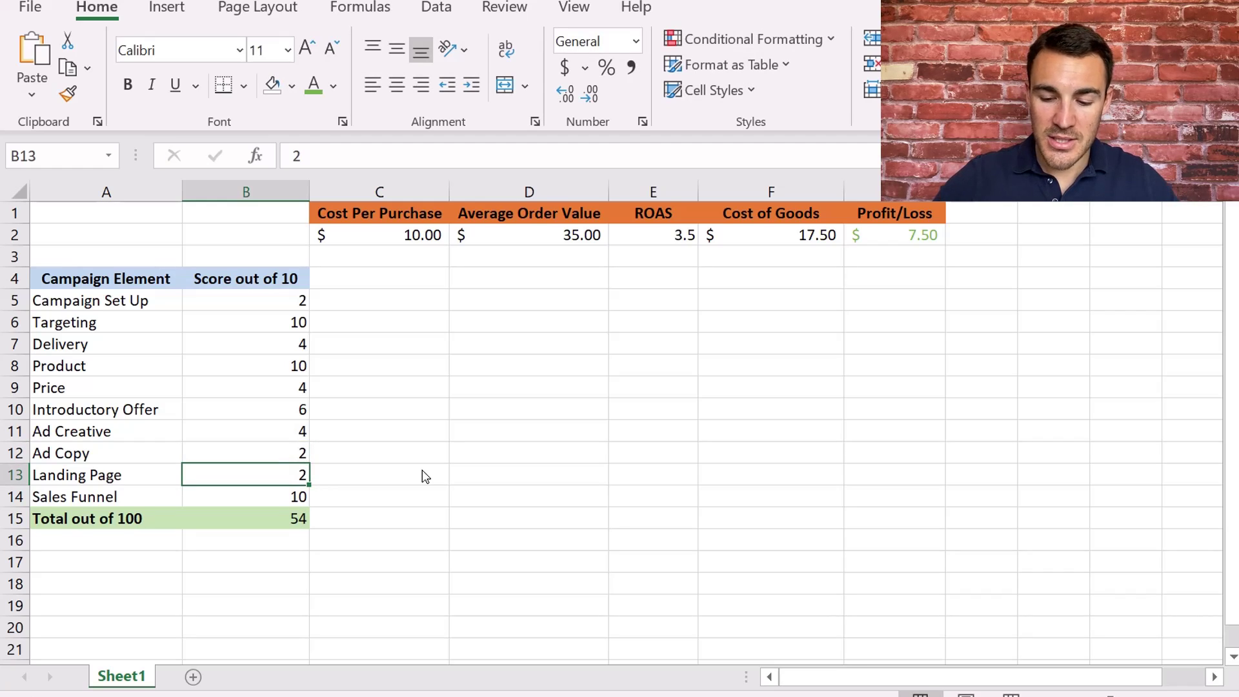
text(10)
key(Return)
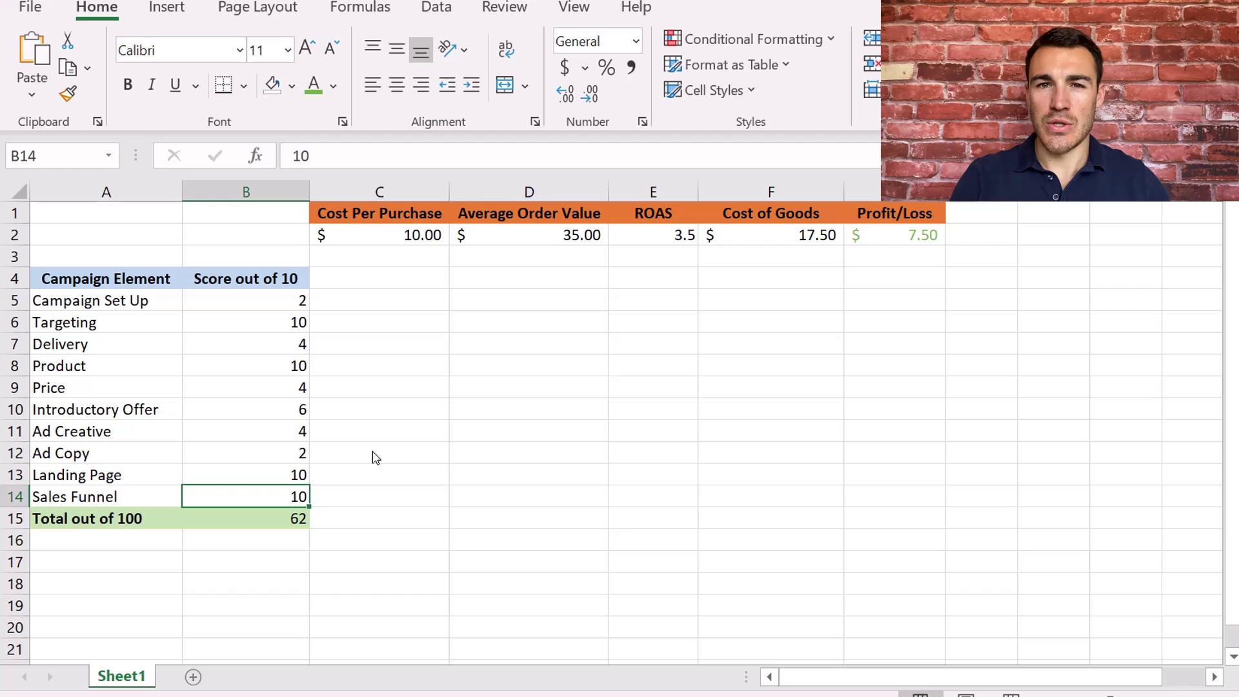
click(298, 416)
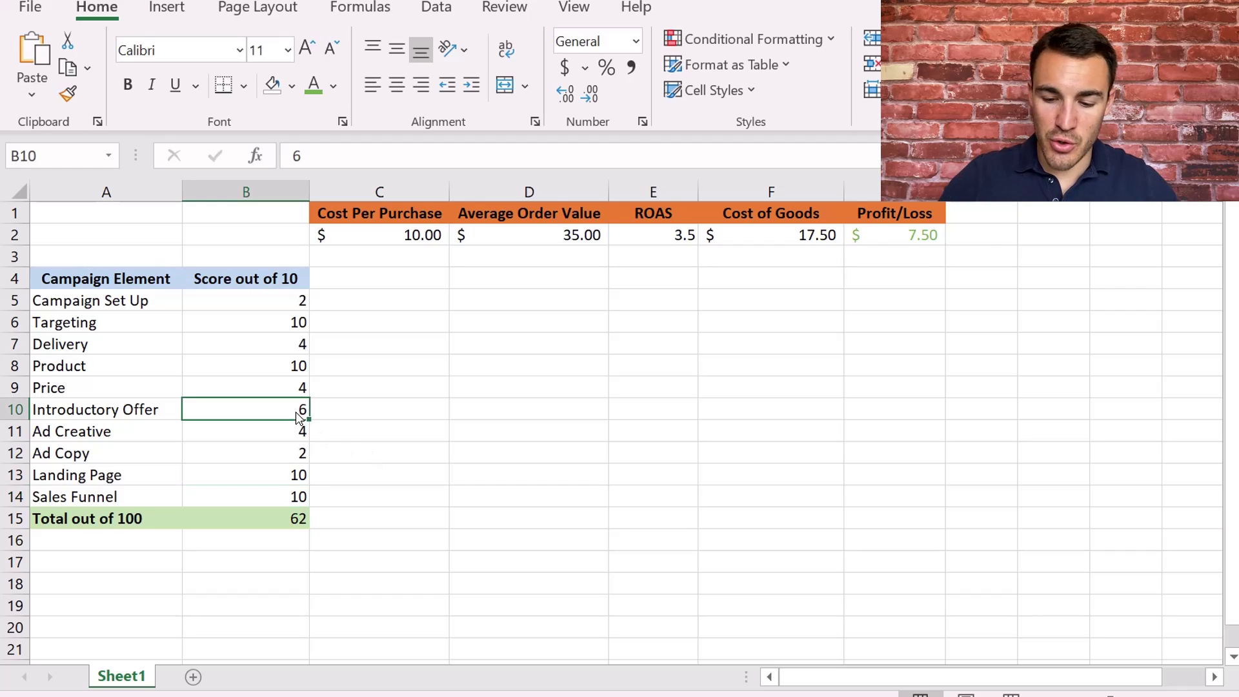
text(9)
key(Return)
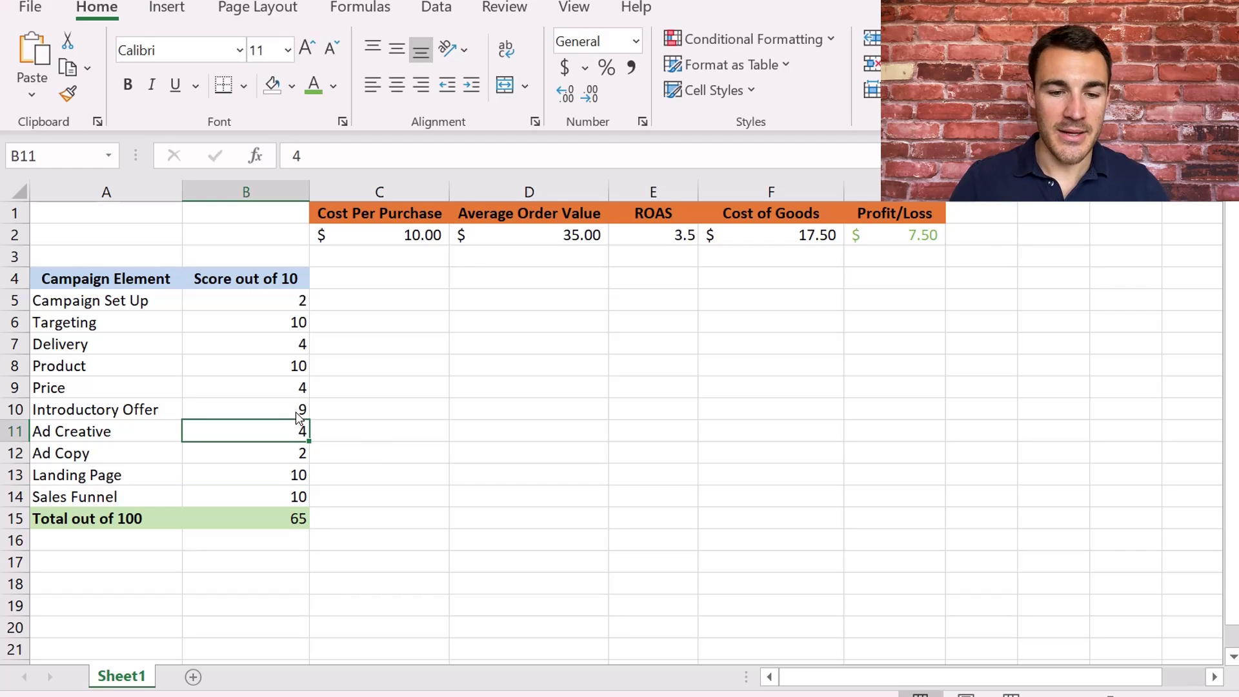
Score Price 8 and Campaign Set Up 8, bringing the total to 75.
click(286, 390)
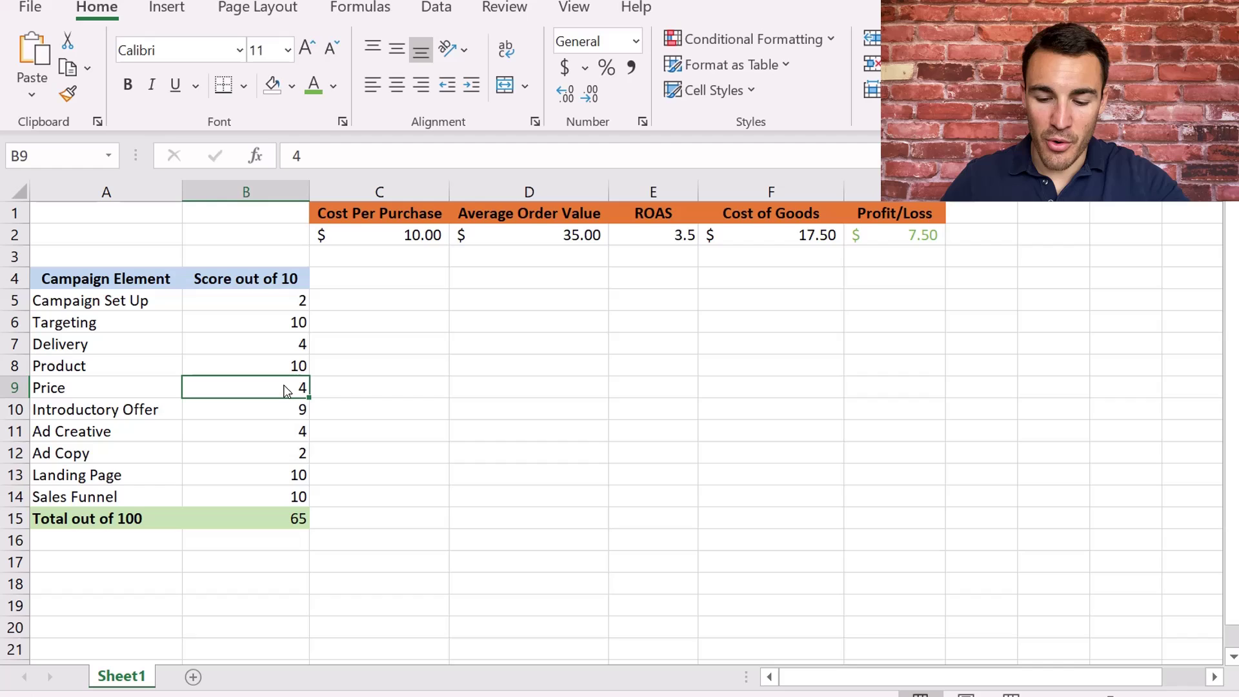
text(8)
key(Return)
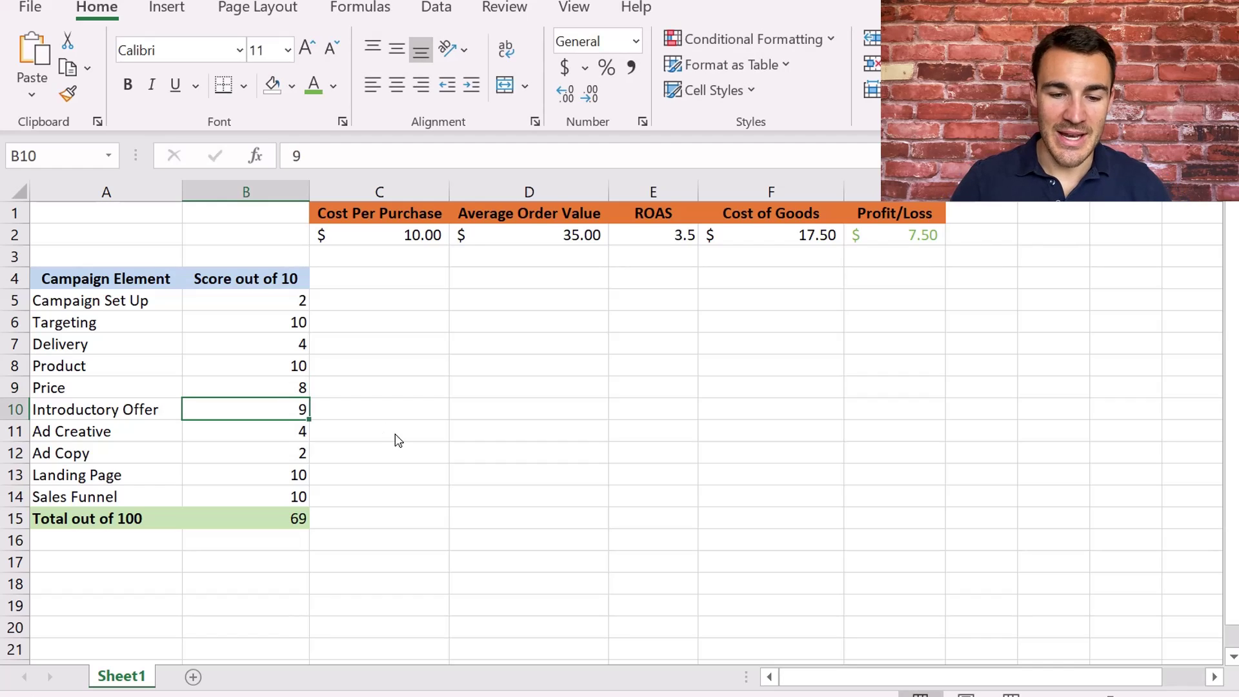
click(296, 305)
text(8)
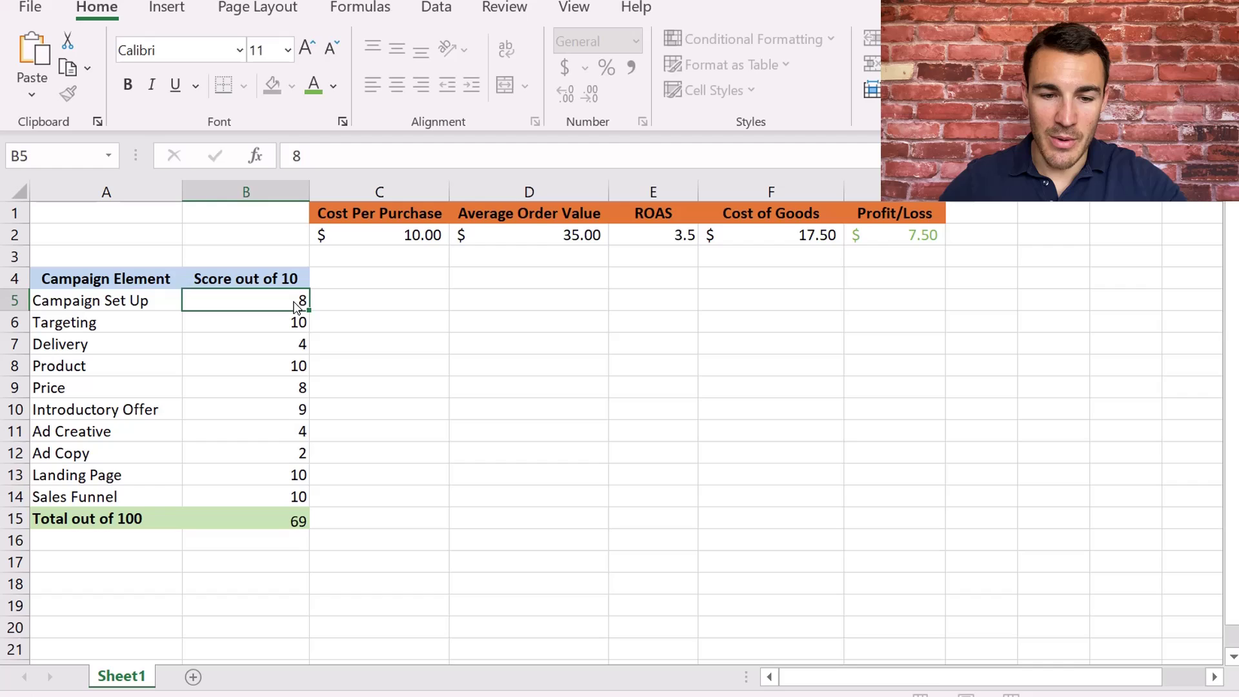
key(Return)
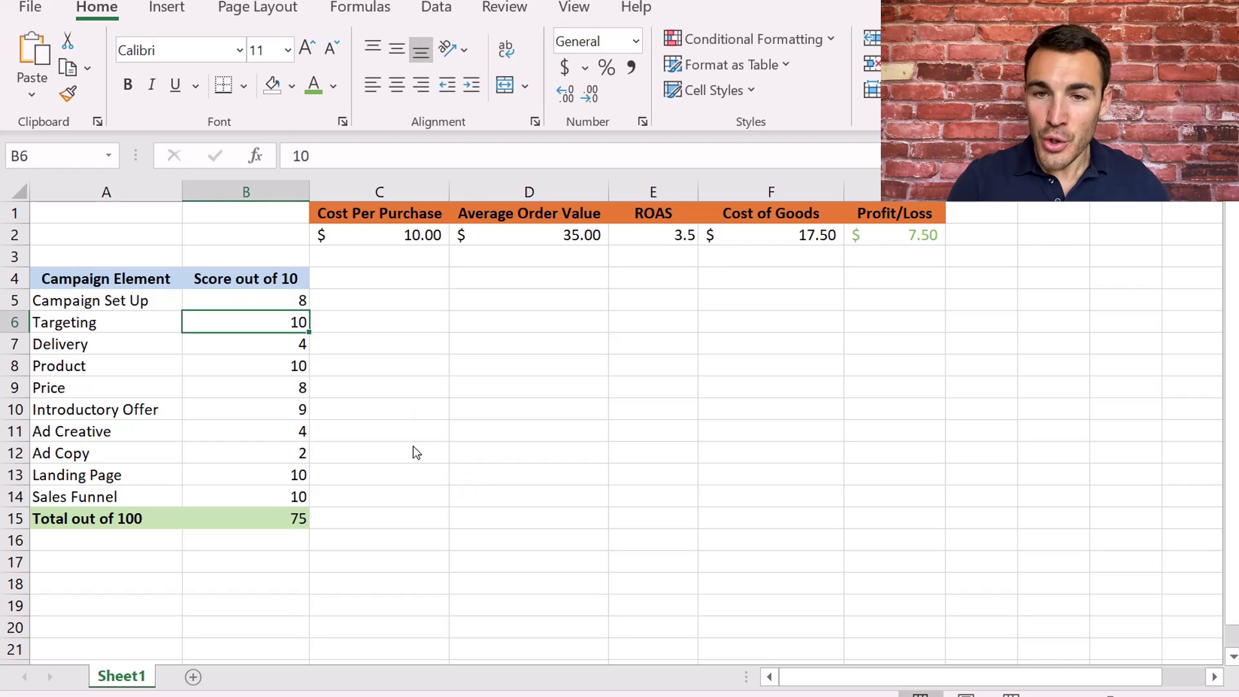
click(259, 519)
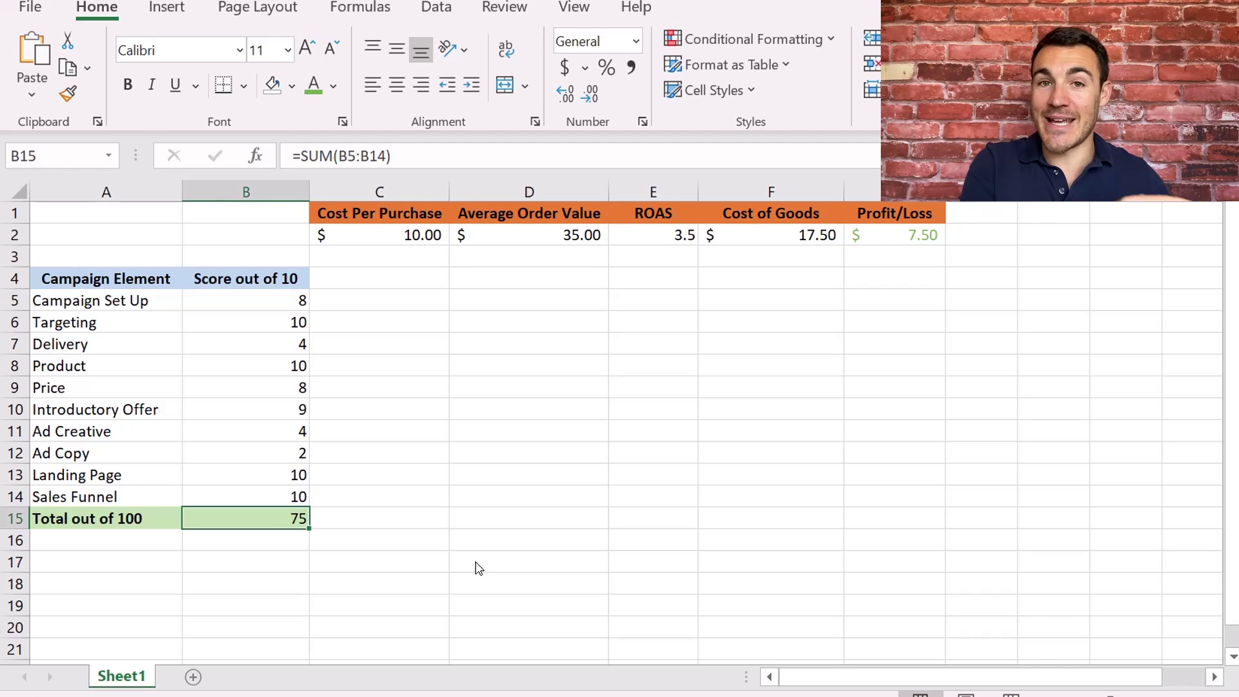
Score Product, Price and Introductory Offer 10 each, and Landing Page 5.
click(289, 457)
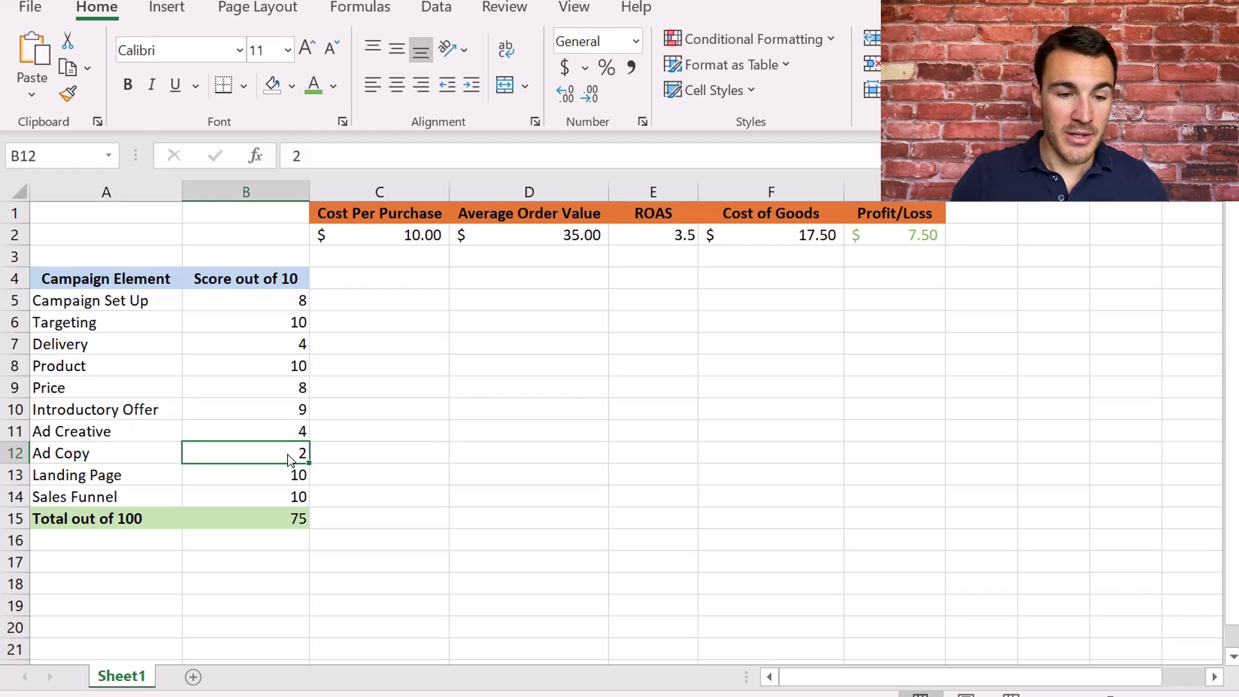
click(299, 373)
text(10)
key(Return)
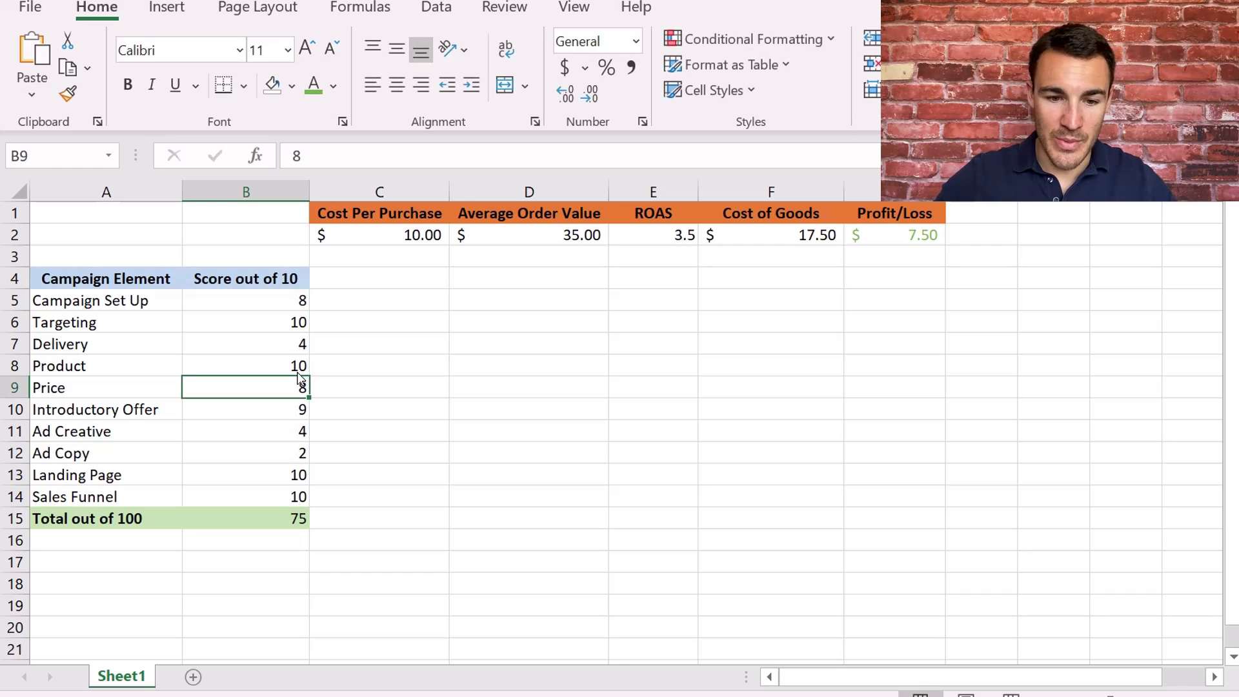
text(10)
key(Return)
text(10)
key(Return)
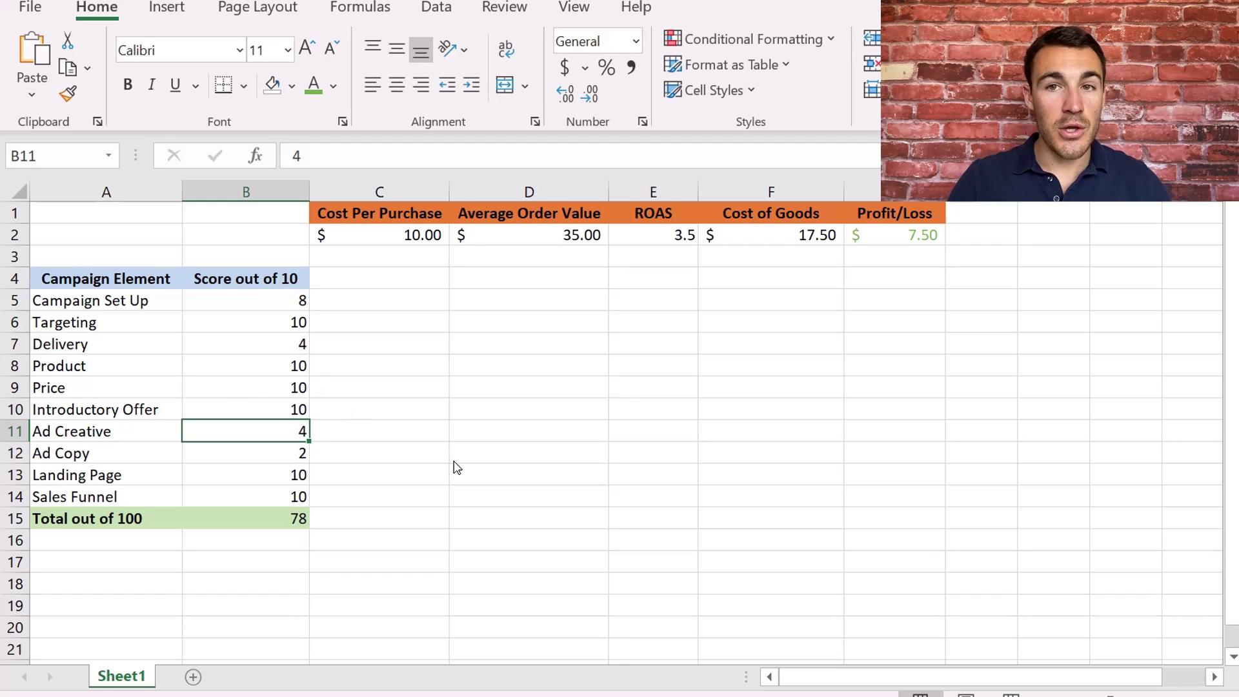
click(295, 479)
text(5)
key(Return)
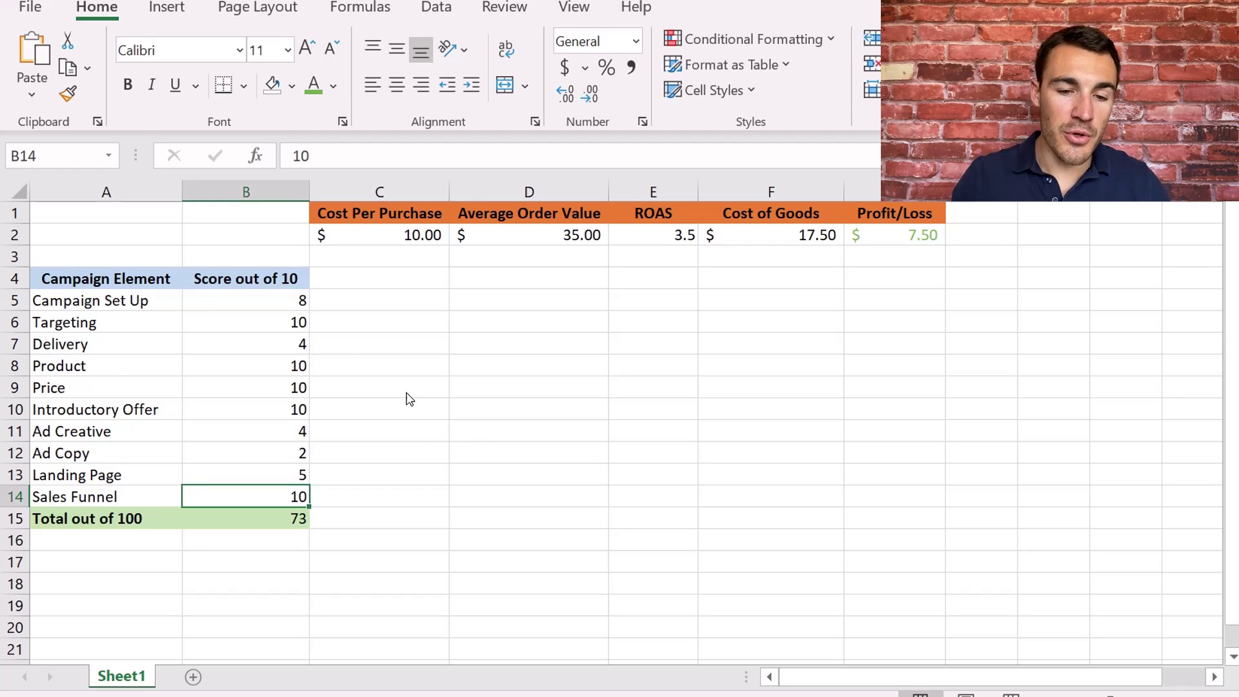
Score Campaign Set Up 4 and change the Delivery score in B7 to 8.
click(261, 309)
text(4)
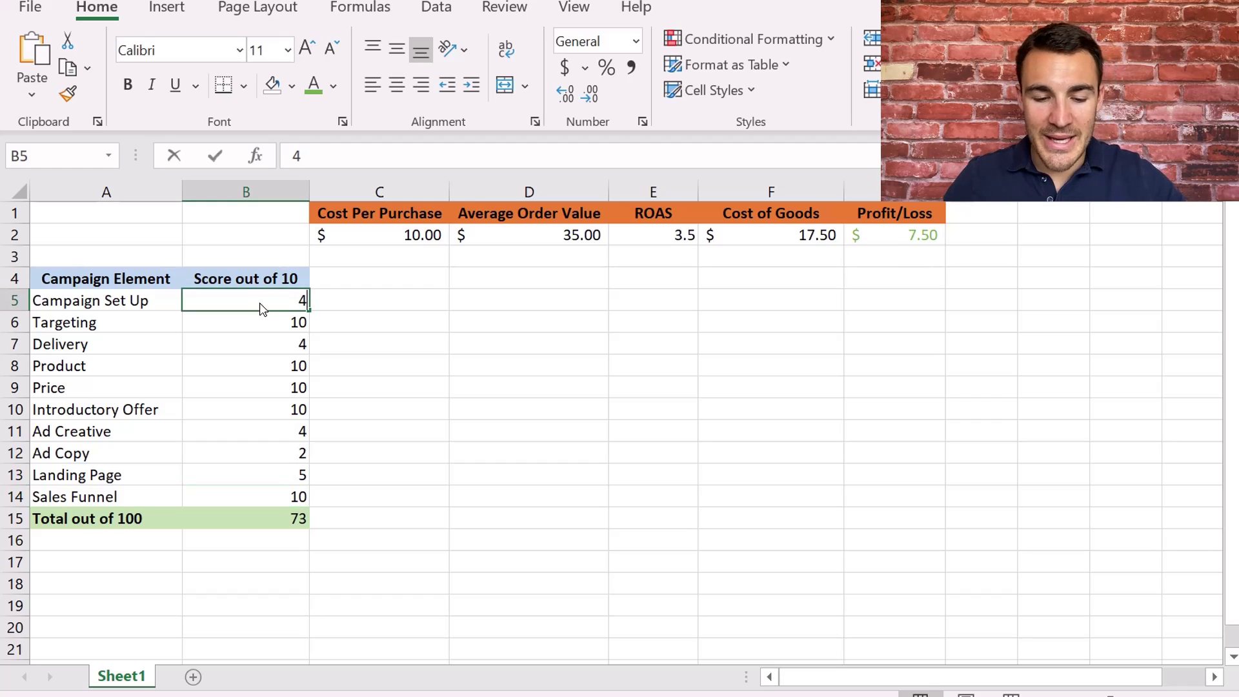
key(Return)
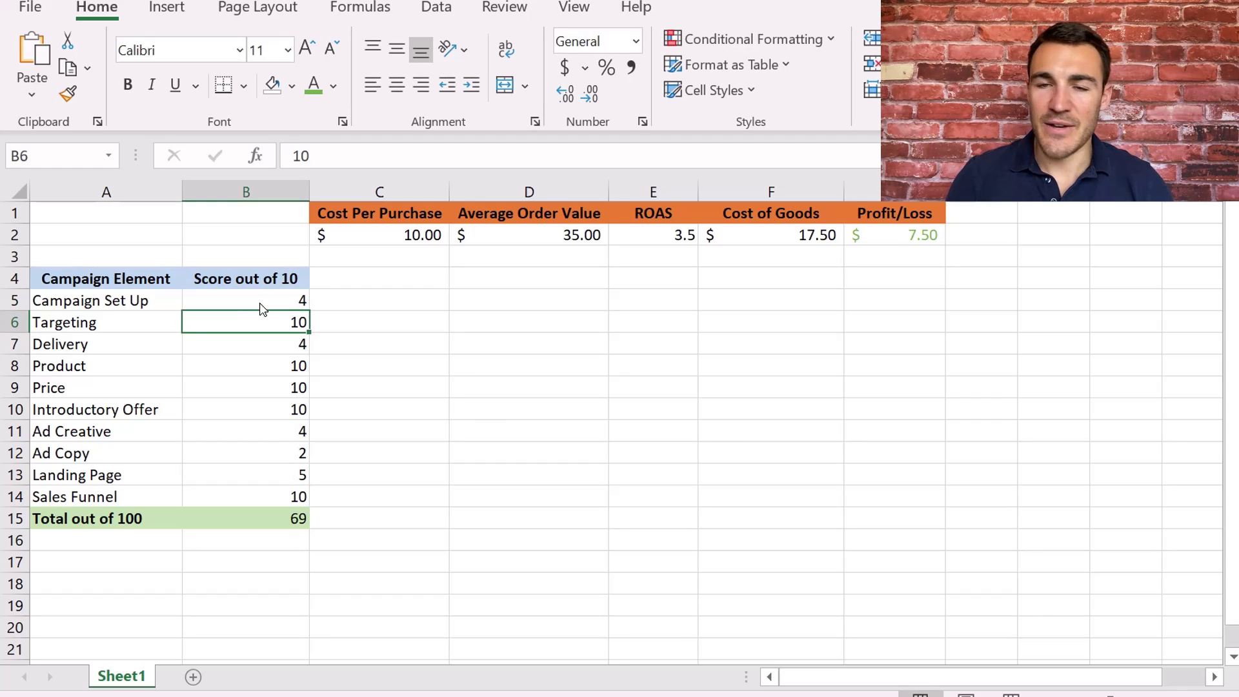
click(282, 306)
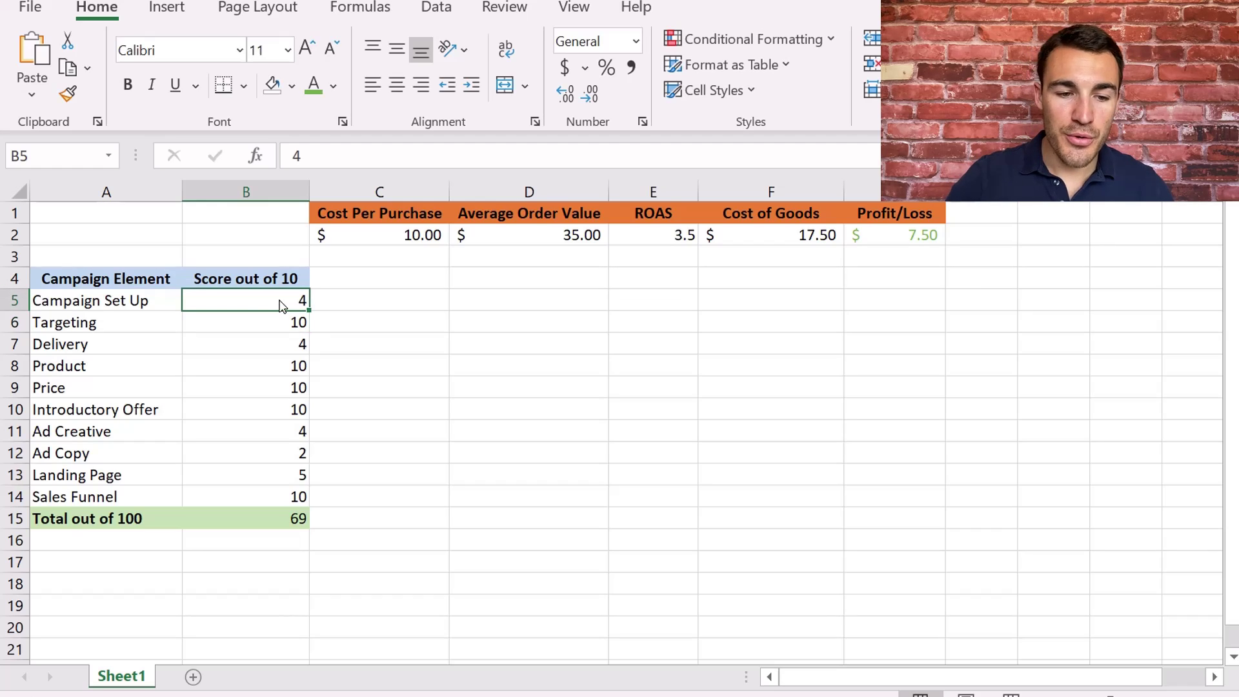
click(250, 331)
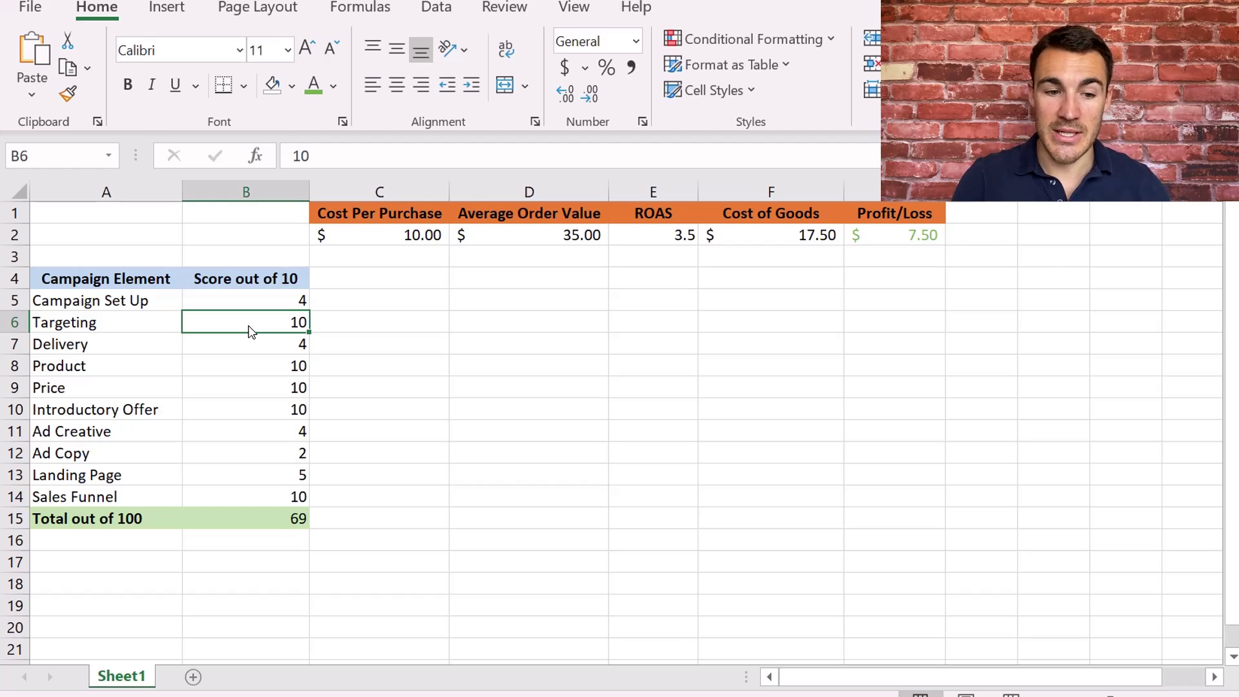
click(247, 351)
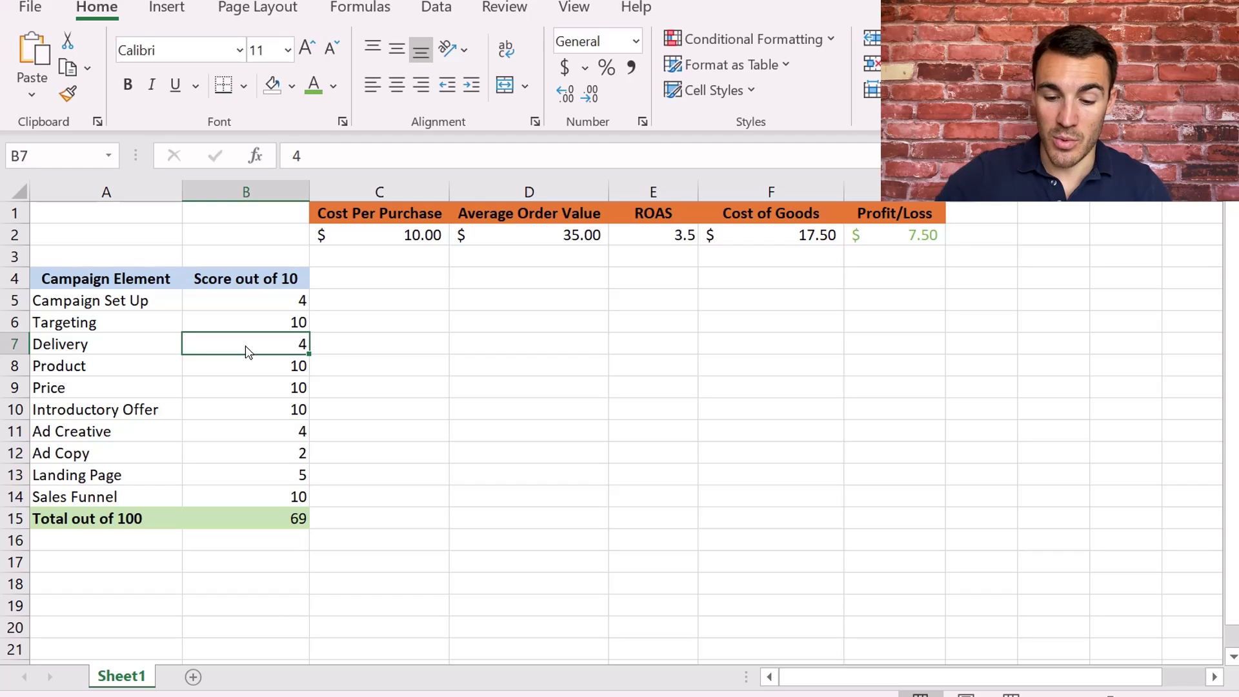
text(8)
key(Return)
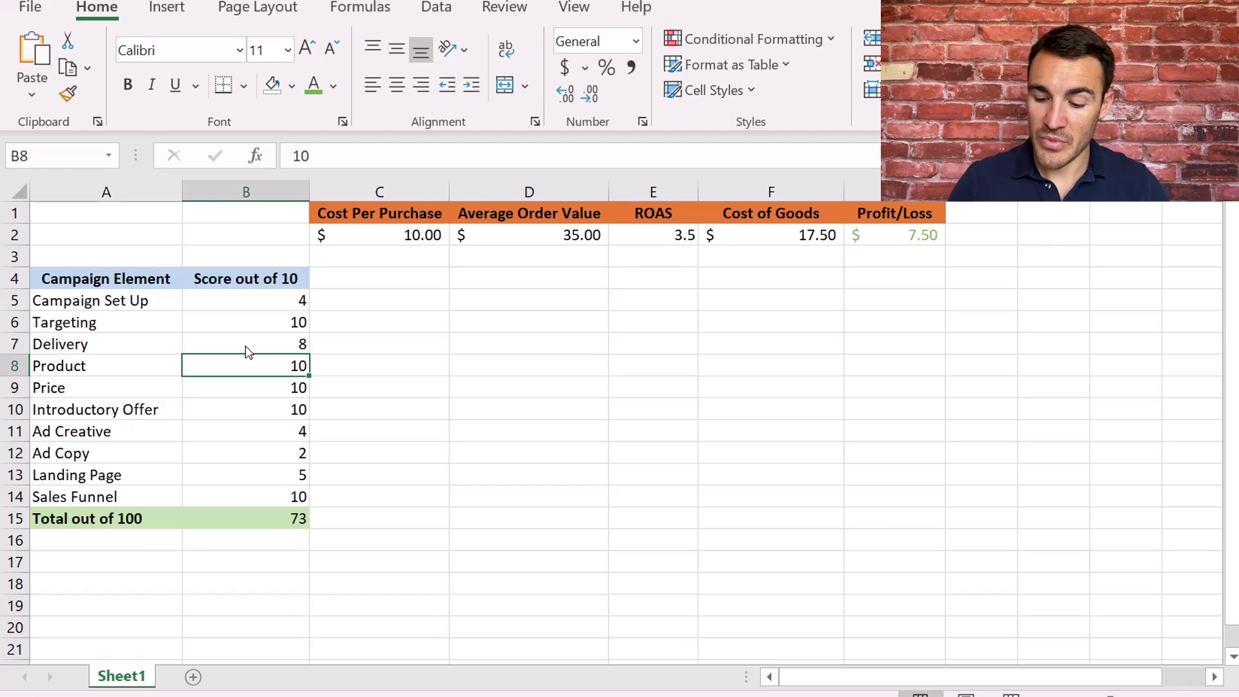
key(Return)
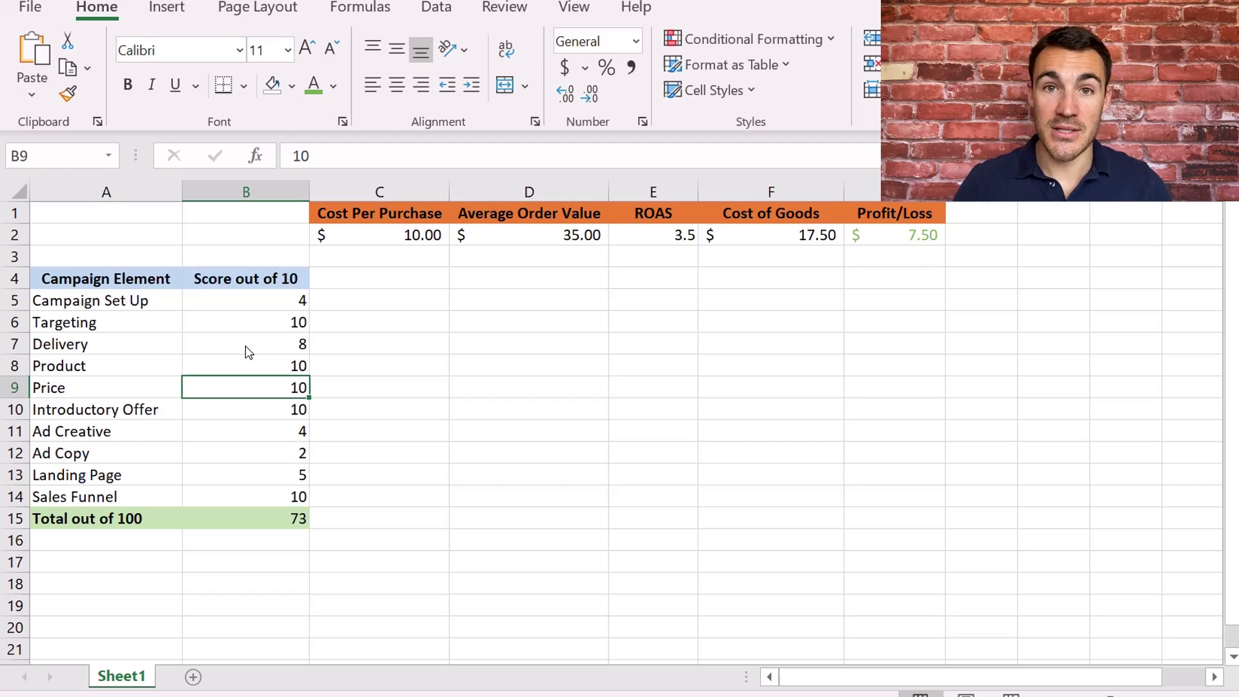
Score Introductory Offer 7, Ad Creative 8, Ad Copy 7 and Landing Page 8.
click(263, 417)
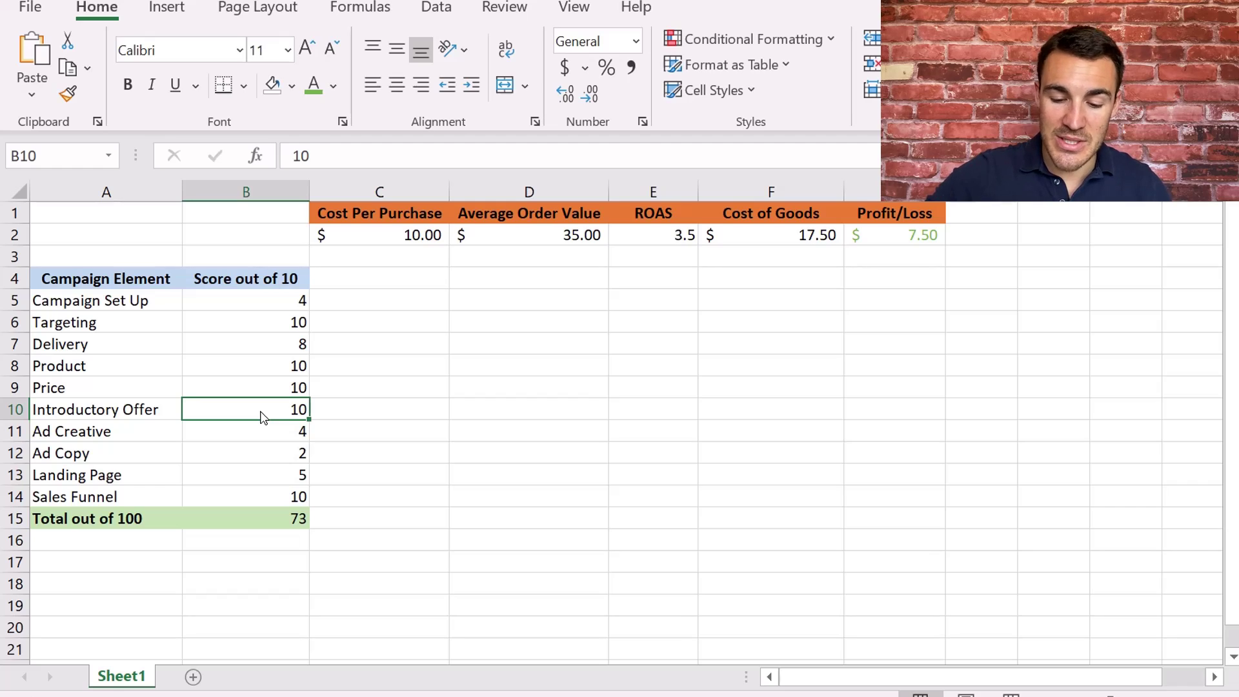
text(7)
key(Return)
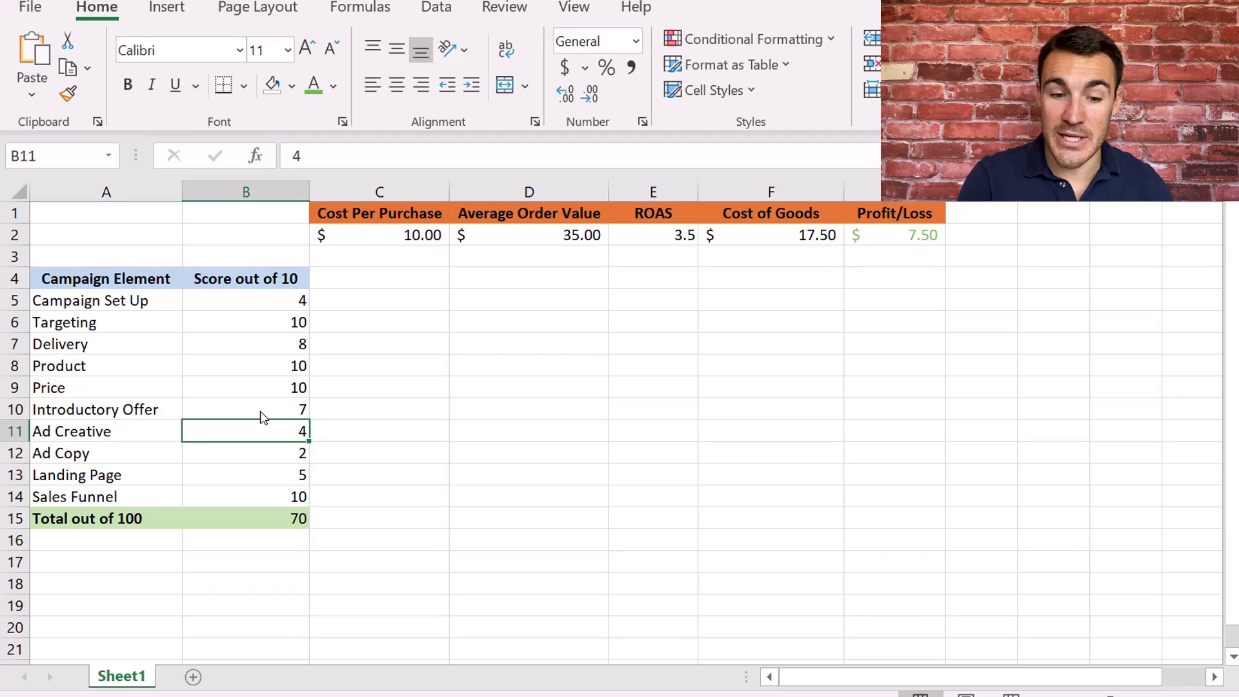
text(8)
key(Return)
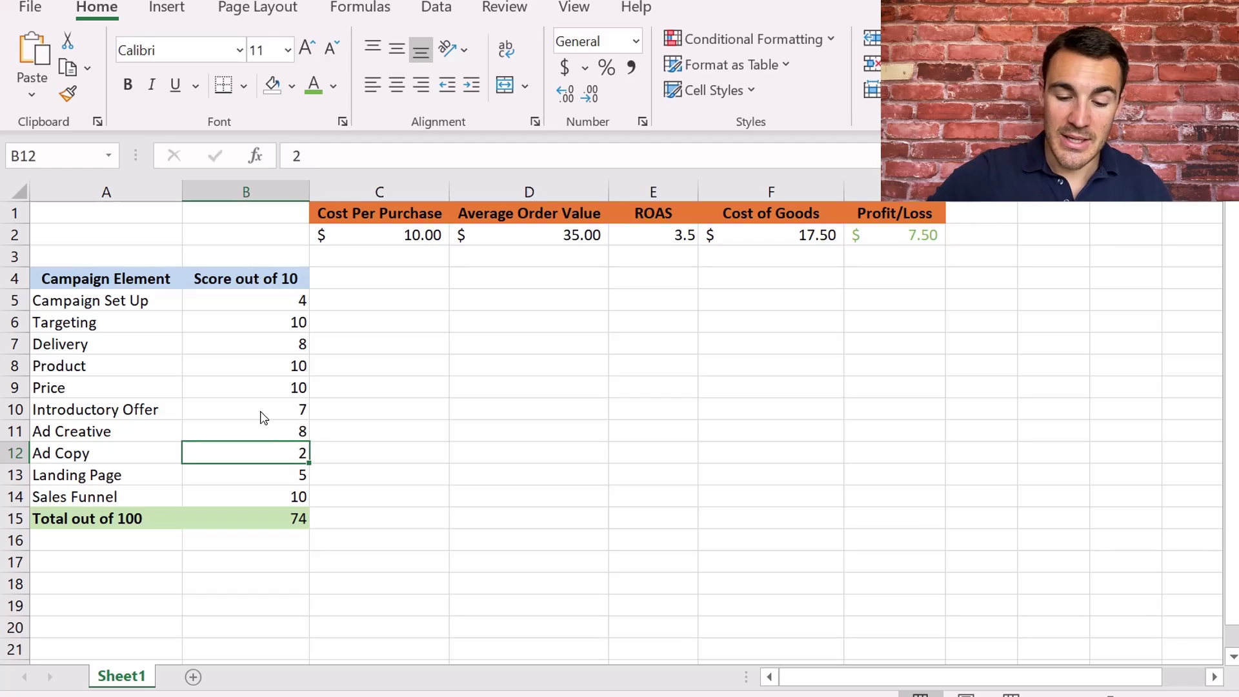
text(7)
key(Return)
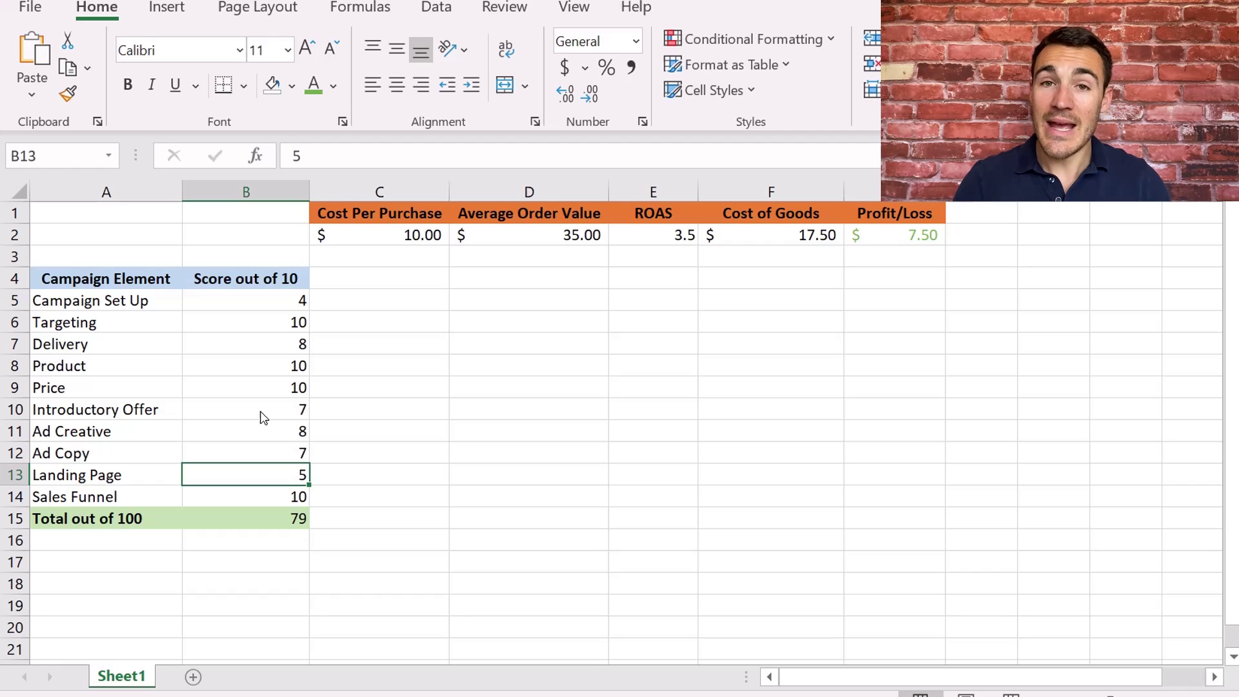
text(8)
key(Return)
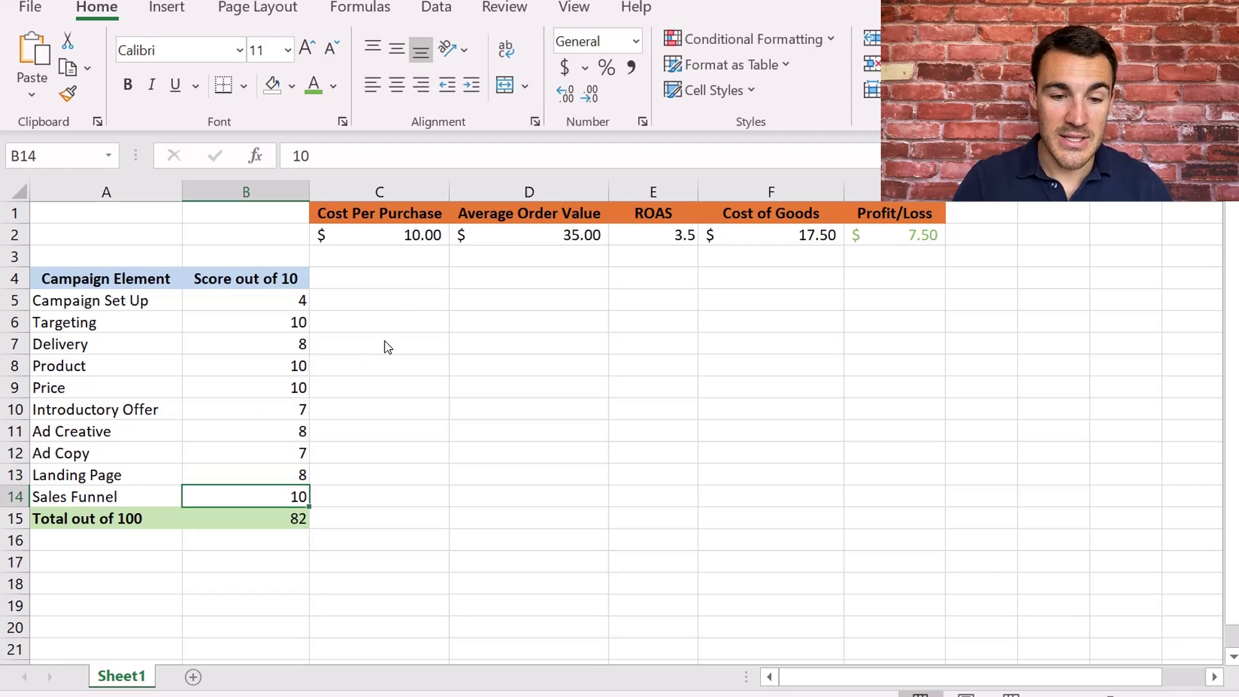
Score Campaign Set Up 8 in B5 and confirm the B15 total of 86.
click(316, 305)
click(298, 303)
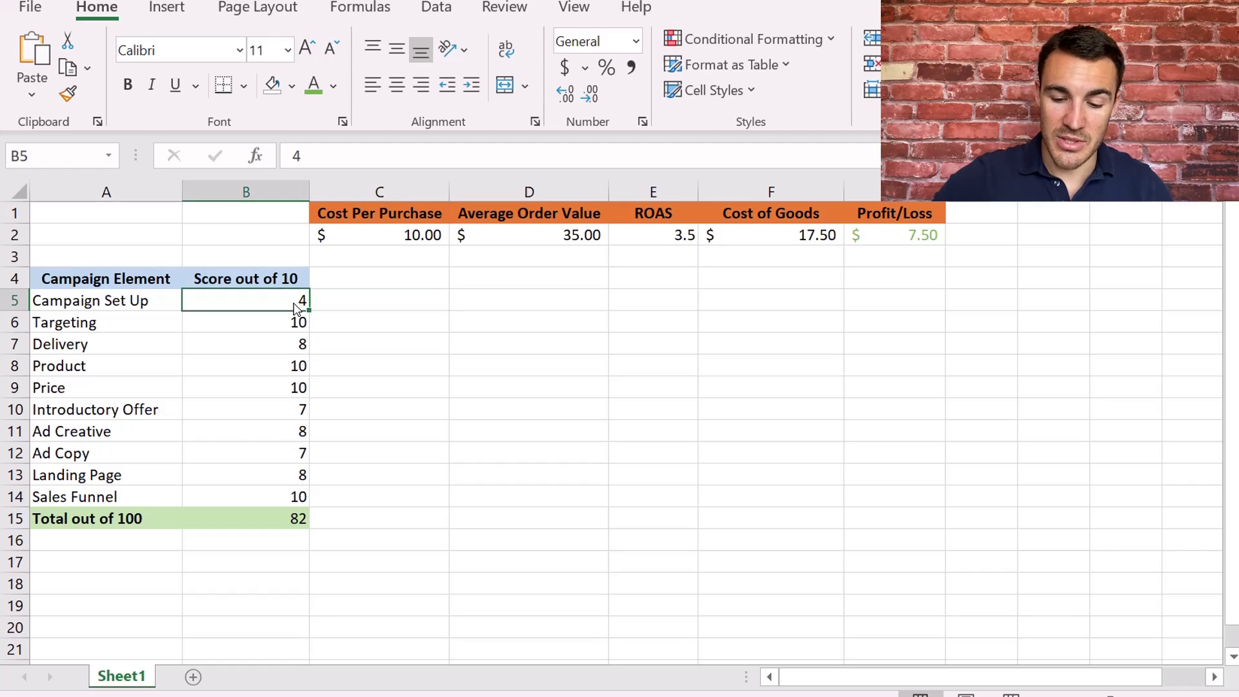
text(8)
key(Return)
click(399, 407)
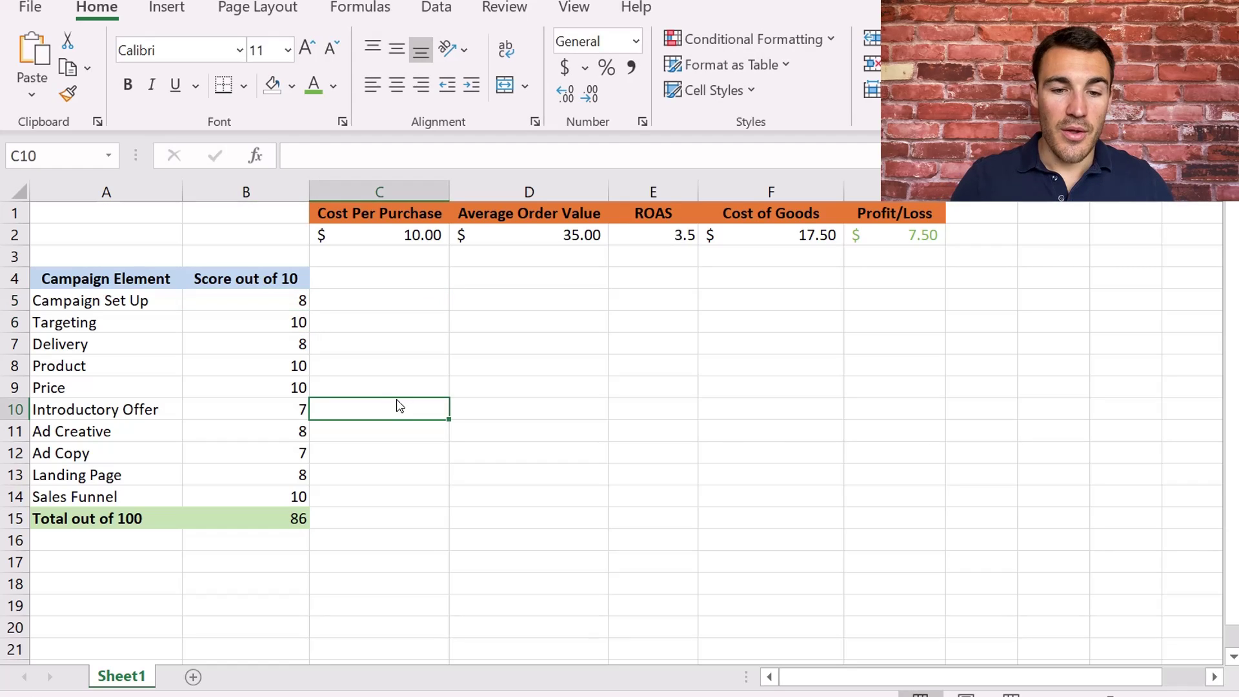
click(297, 519)
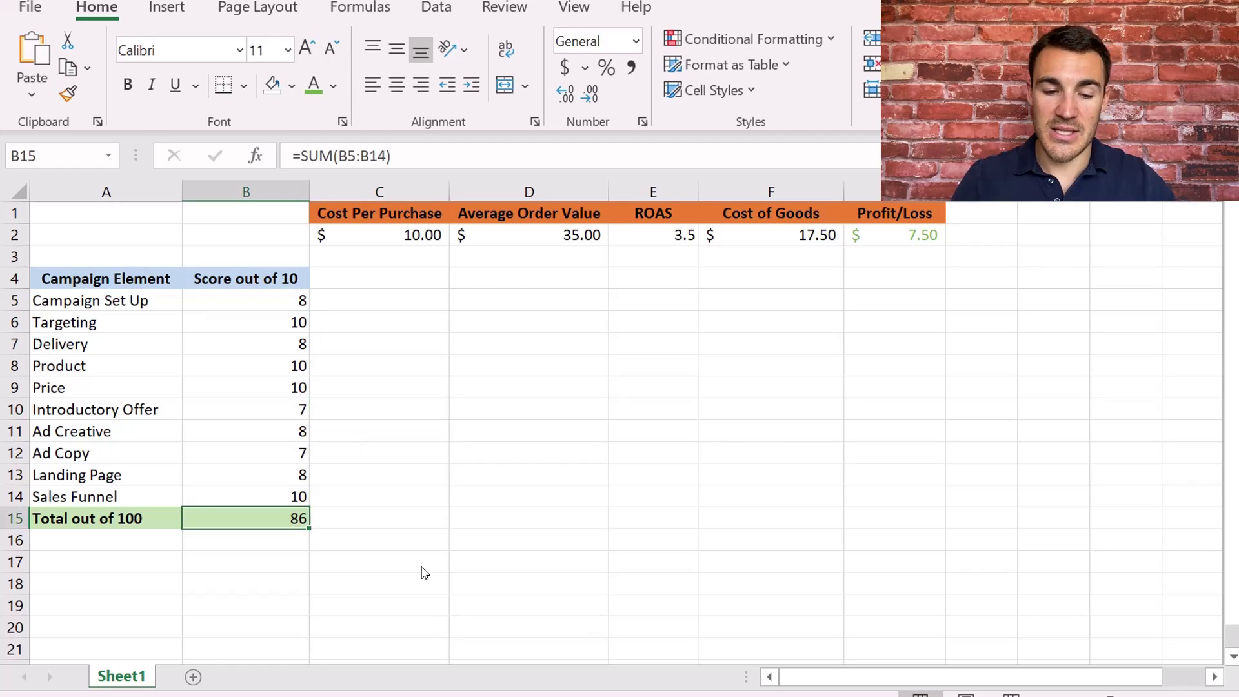
Set cost per purchase in C2 to 6 and check the Profit/Loss formula in G2.
click(428, 241)
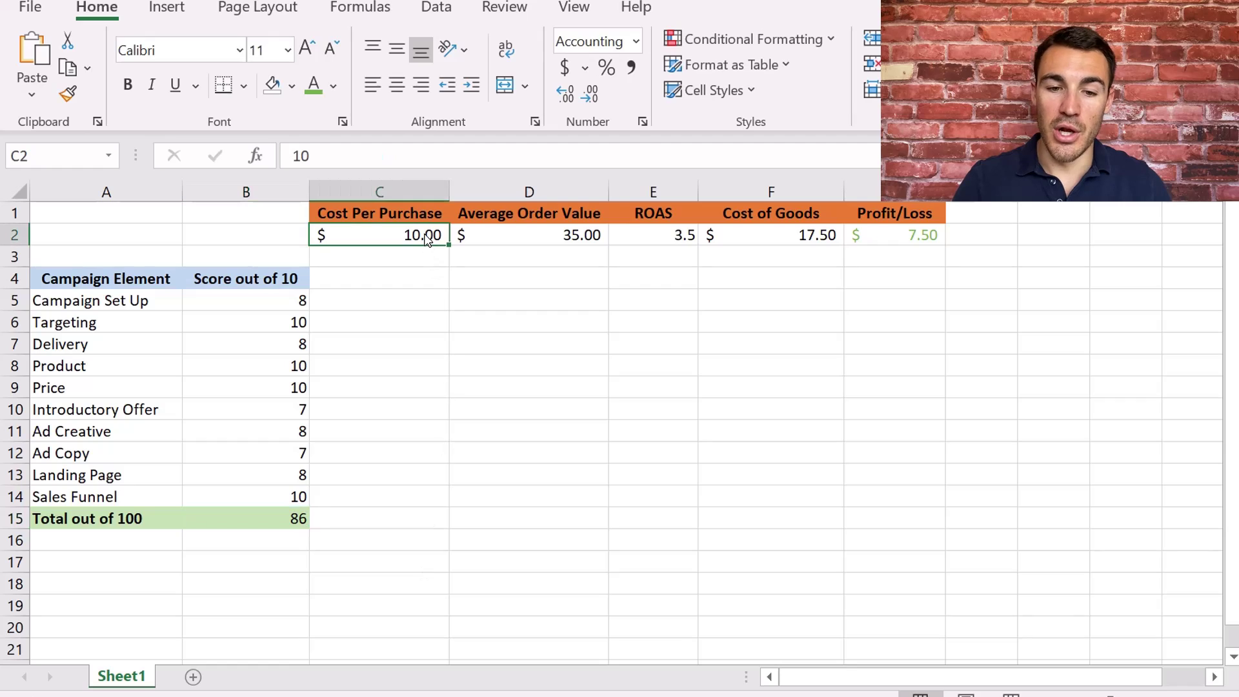
text(6)
key(Return)
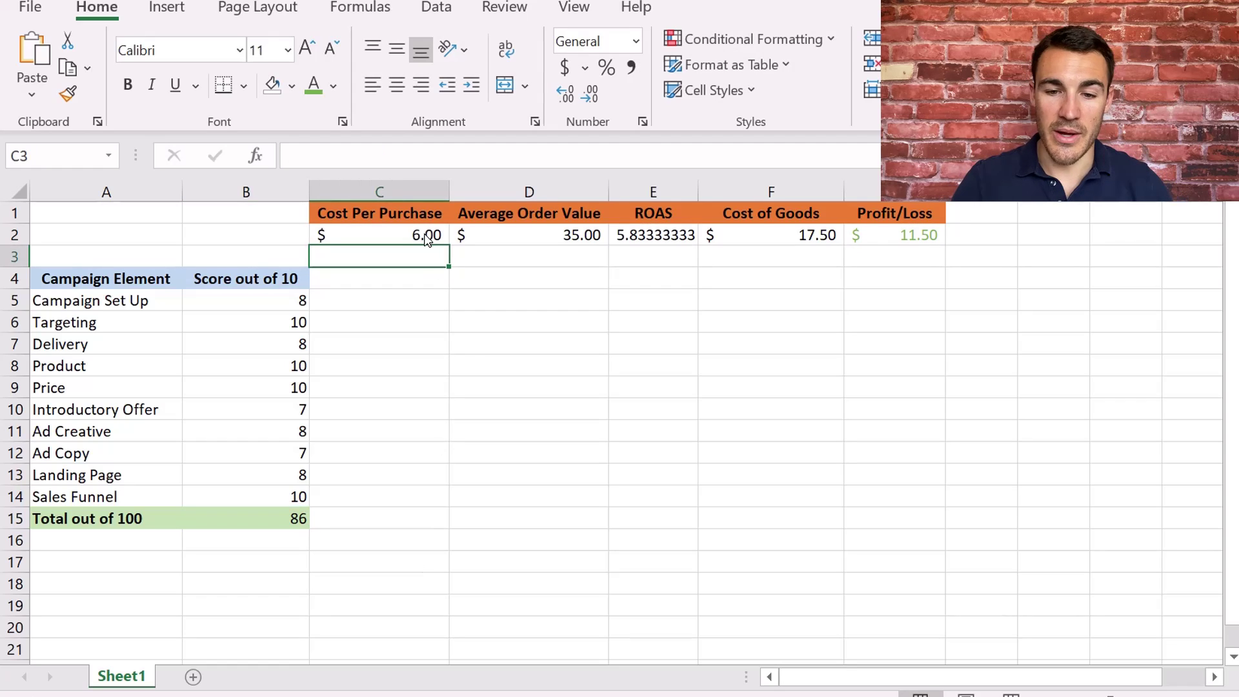
click(510, 448)
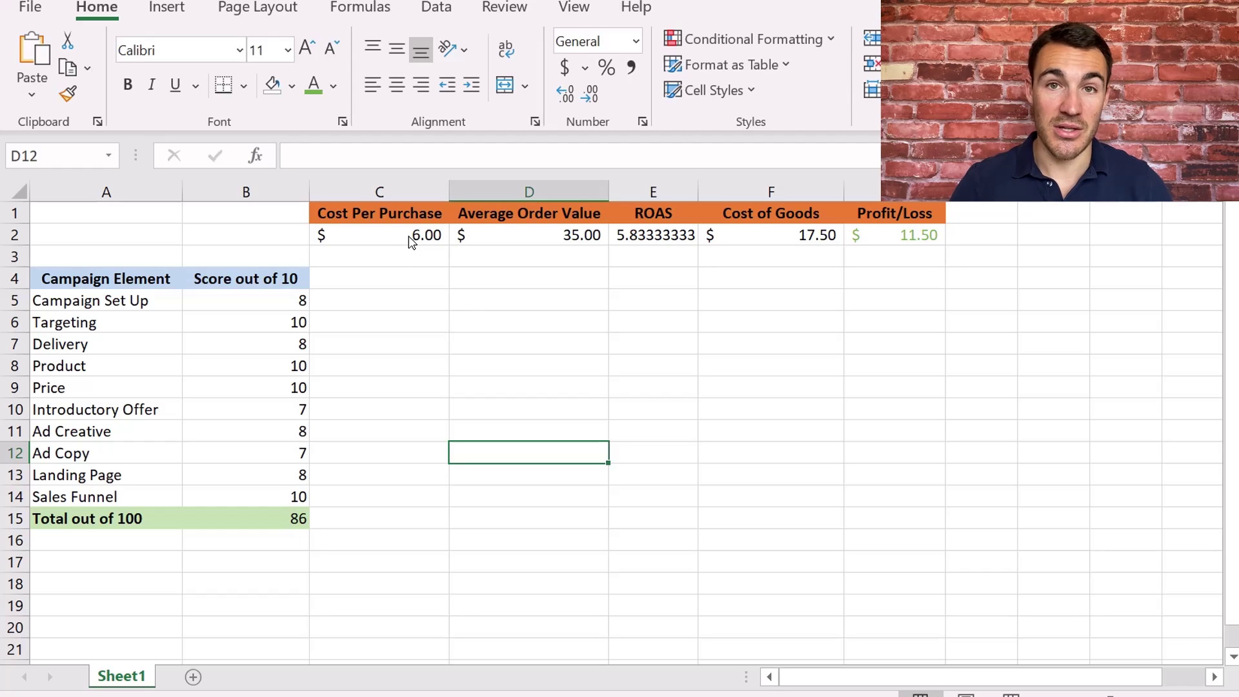
click(941, 238)
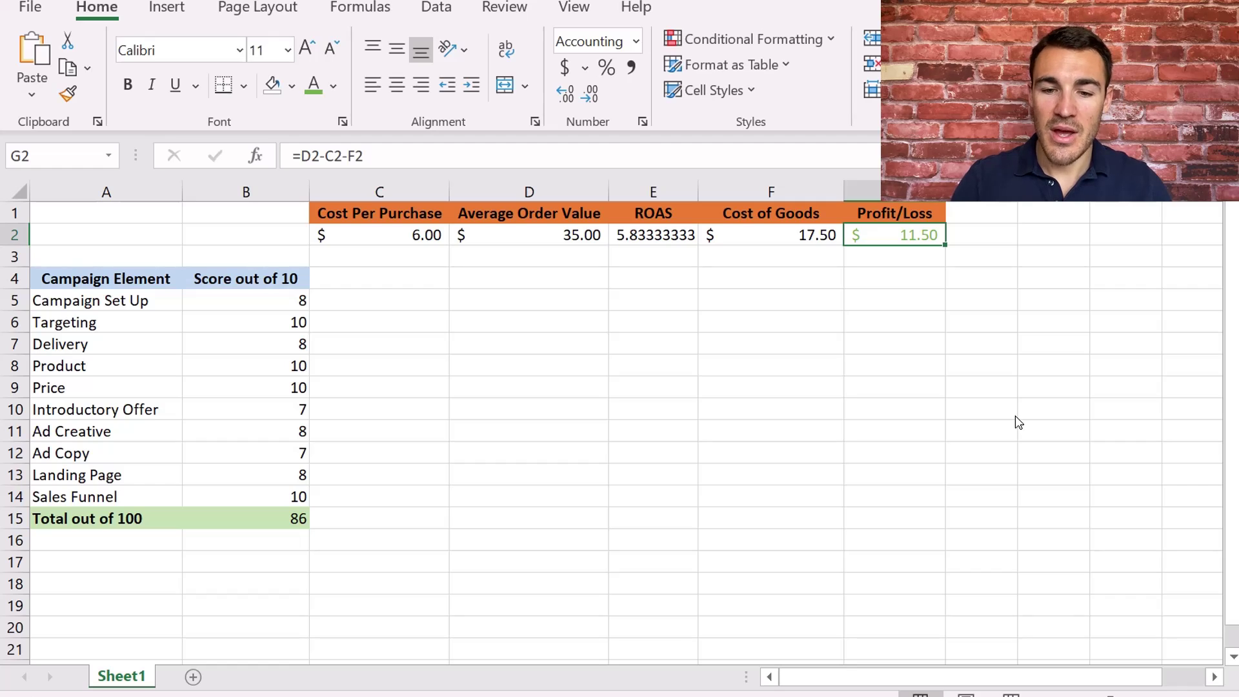
click(409, 236)
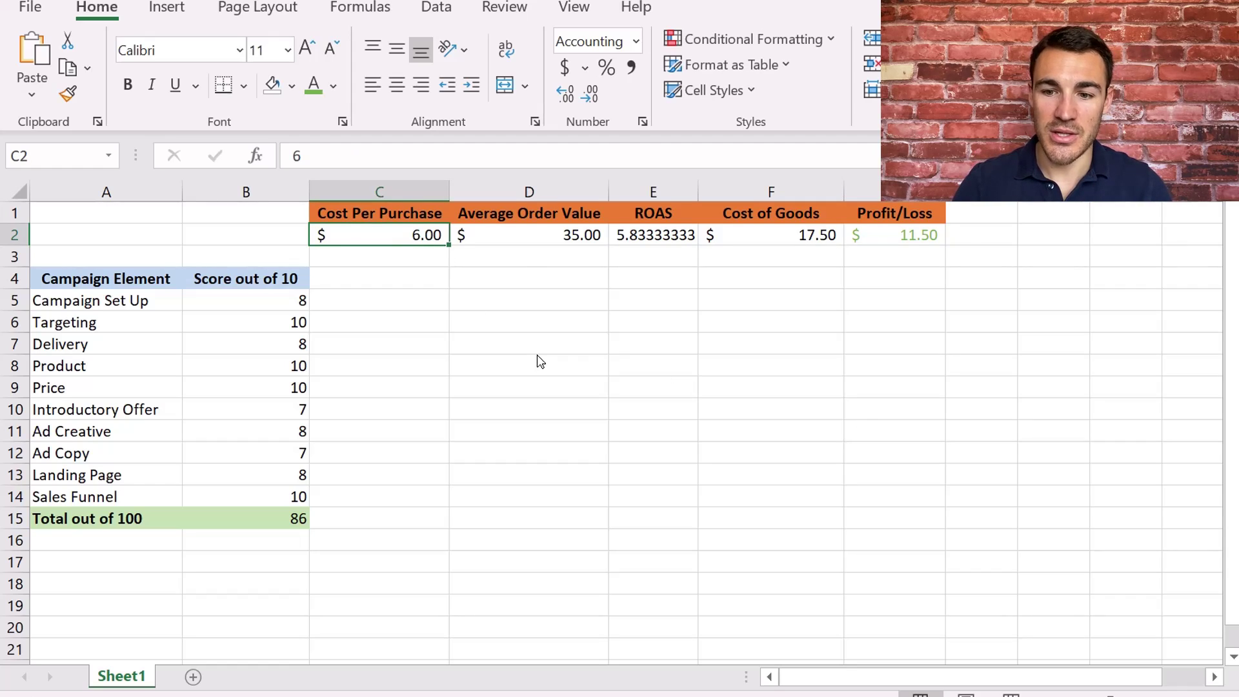
click(894, 240)
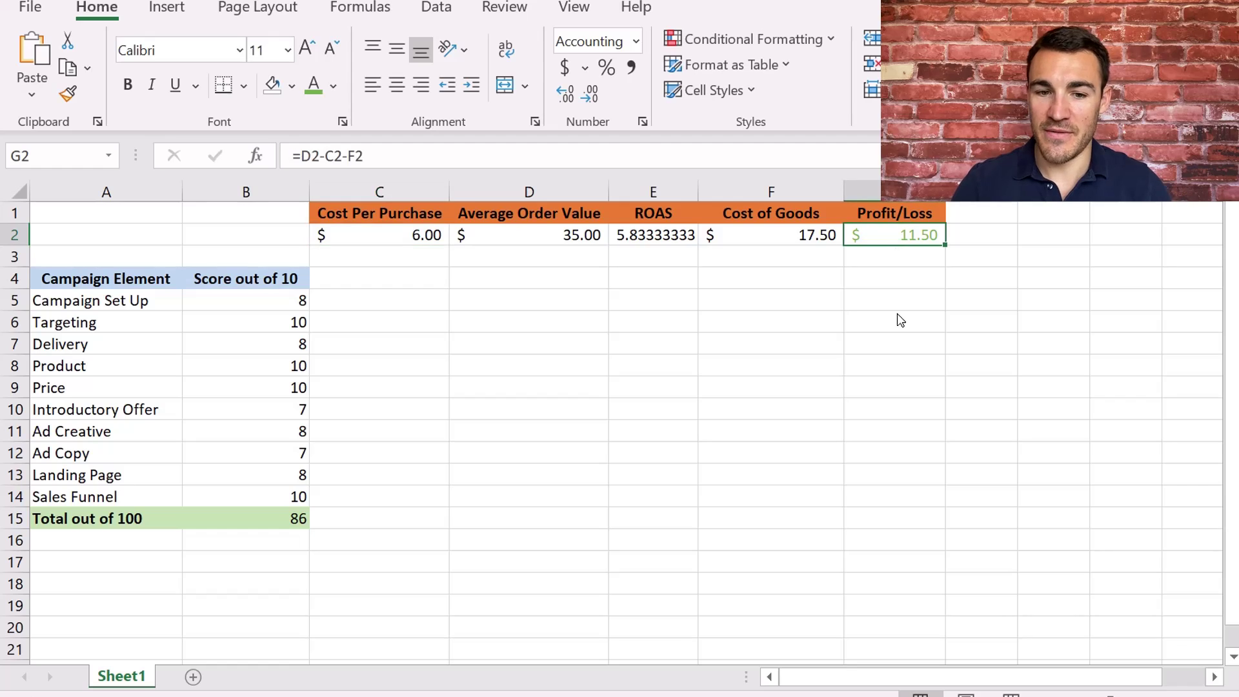
Change cost per purchase in C2 to 15, then to 20.
click(398, 245)
text(15)
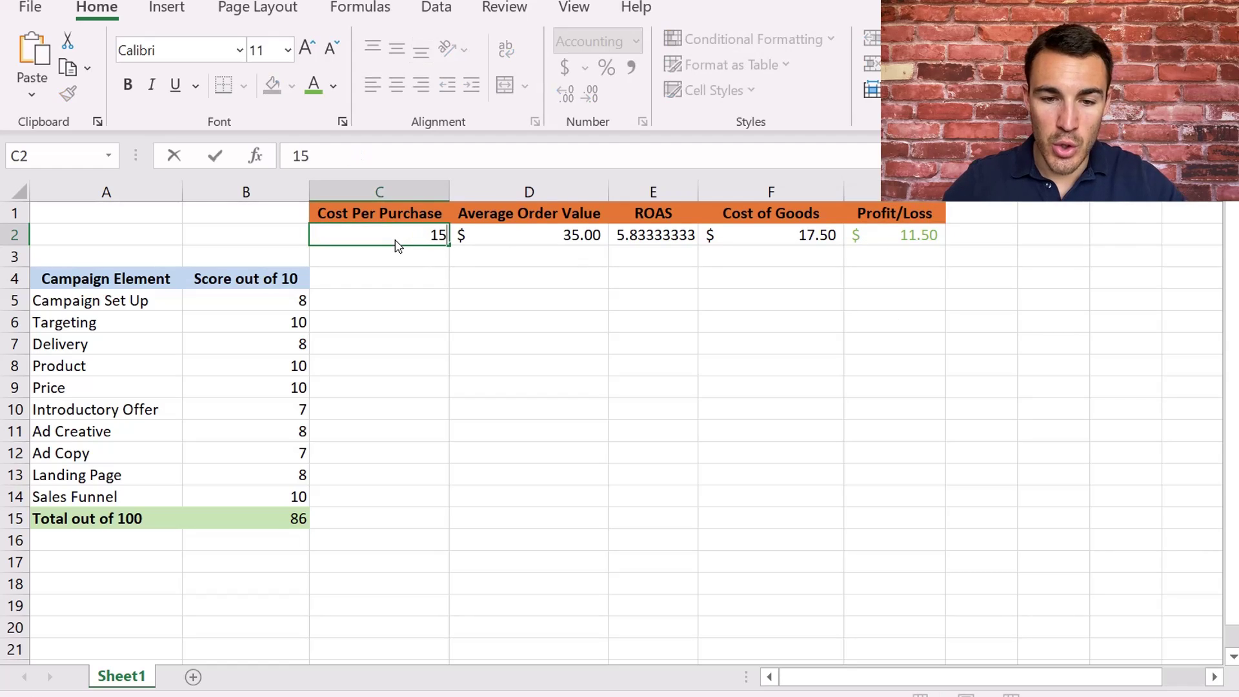
key(Return)
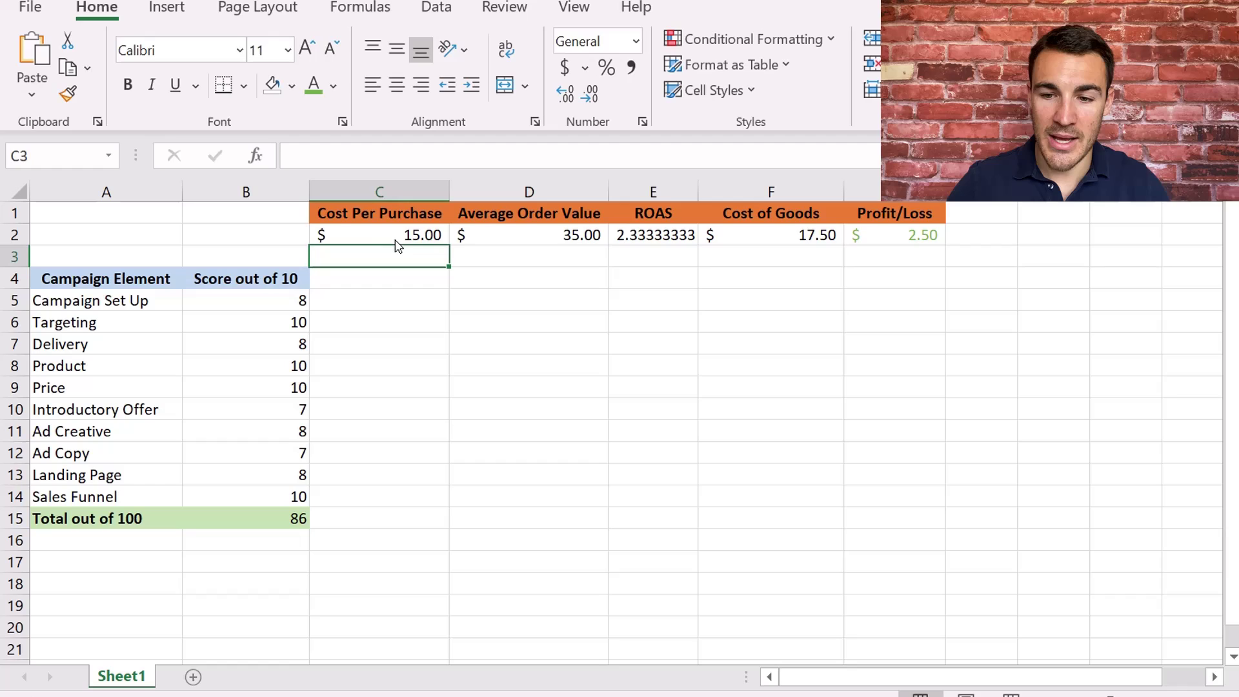
click(884, 238)
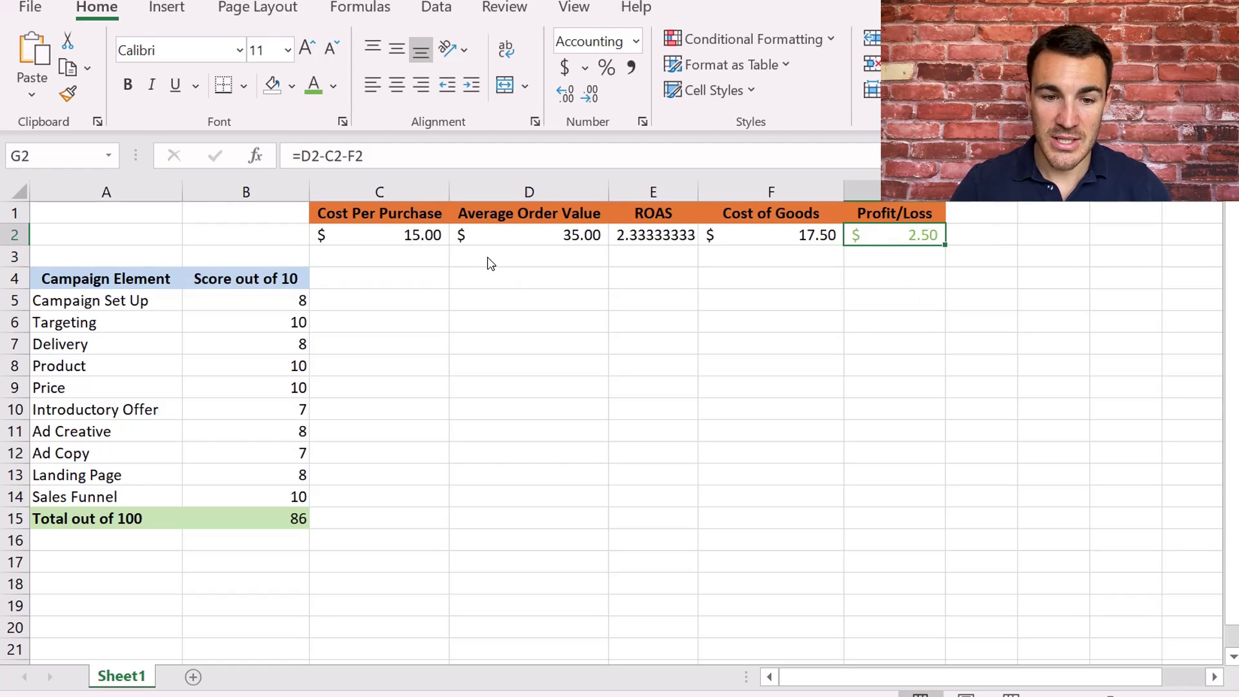
click(413, 251)
click(400, 235)
text(20)
key(Return)
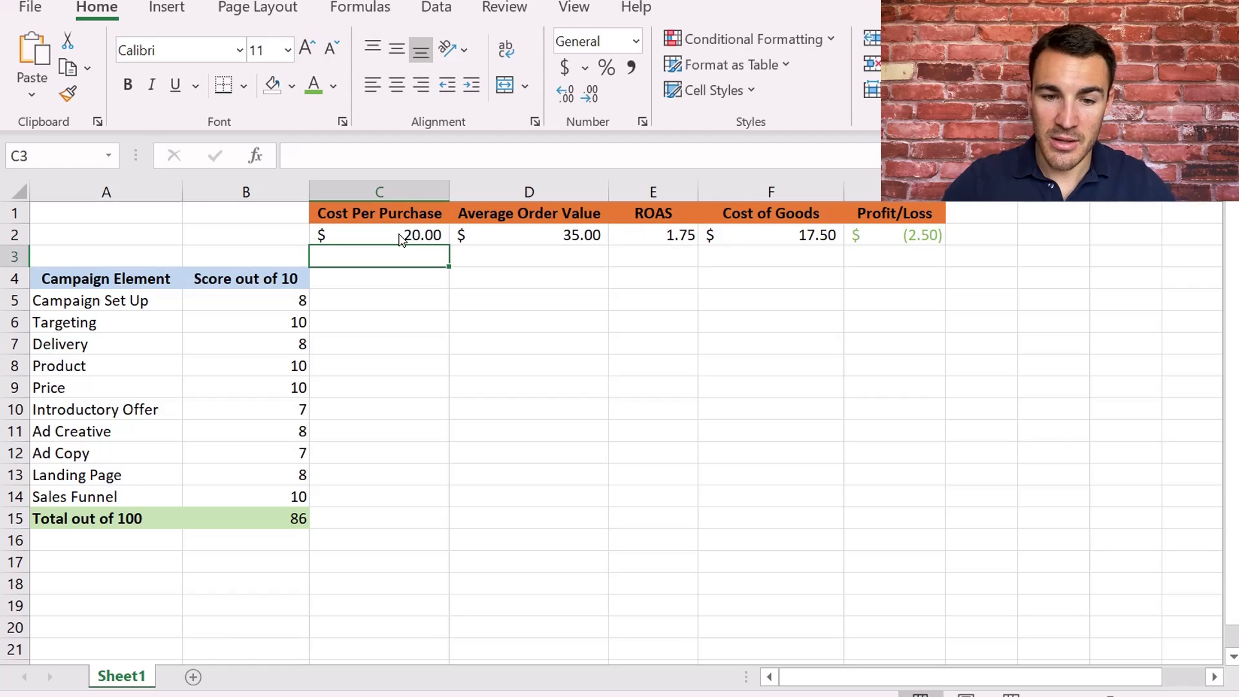
Colour the (2.50) Profit/Loss loss in G2 red.
click(915, 236)
click(335, 86)
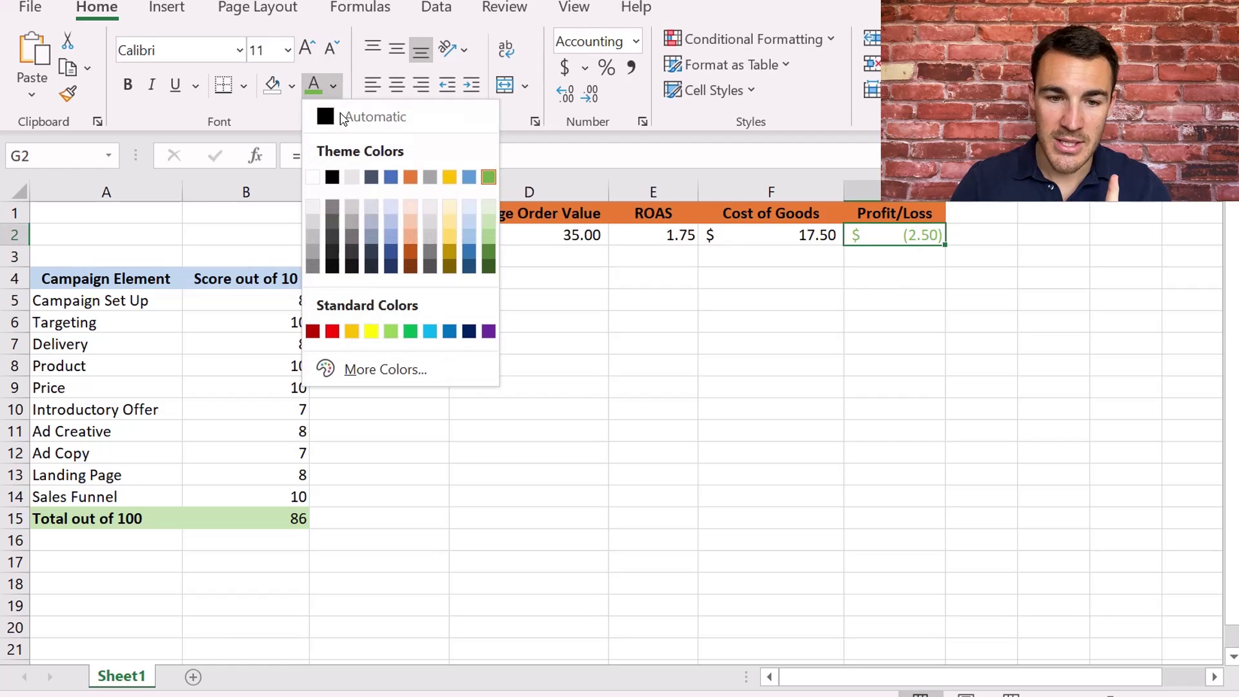
click(331, 332)
click(832, 326)
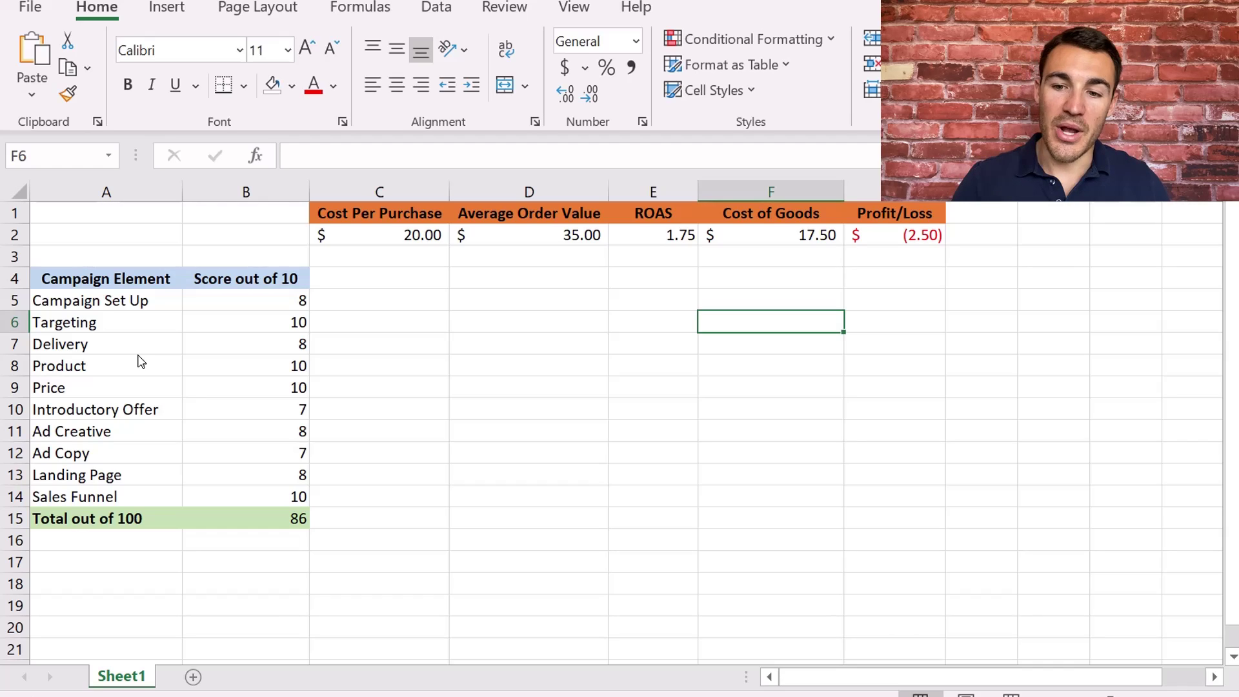
Set cost per purchase back to 15 and colour the 2.50 Profit/Loss in G2 green.
click(405, 244)
text(15)
key(Return)
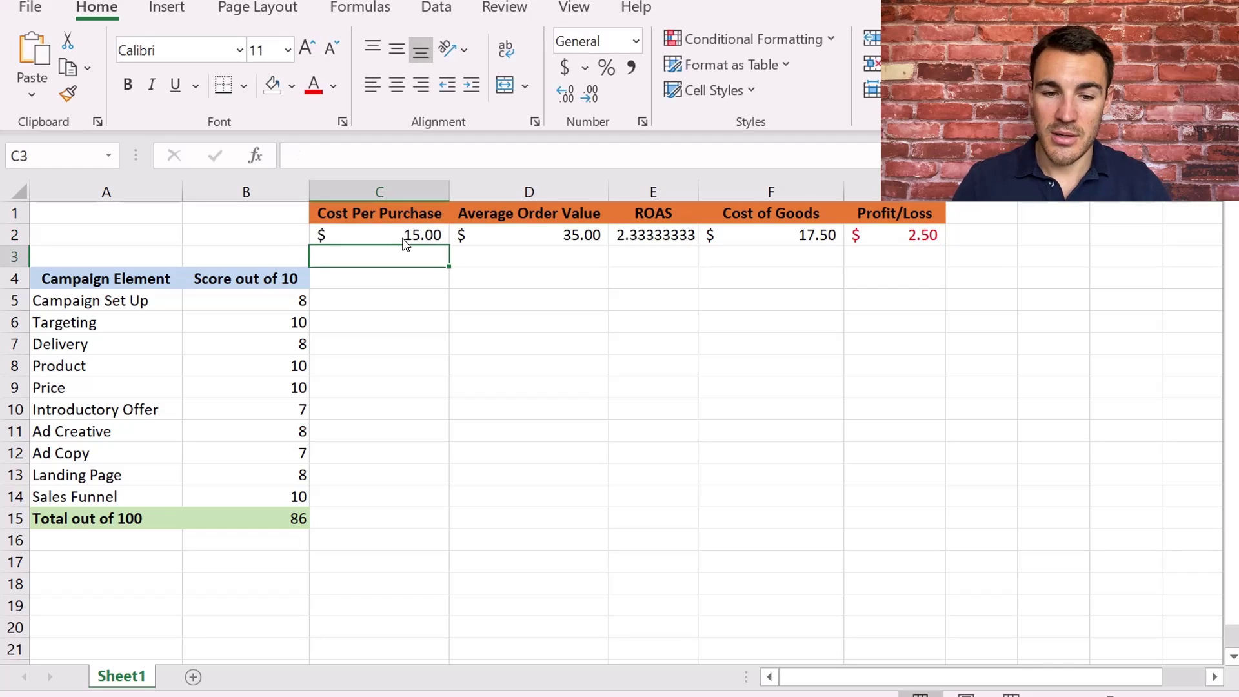
click(858, 235)
click(333, 86)
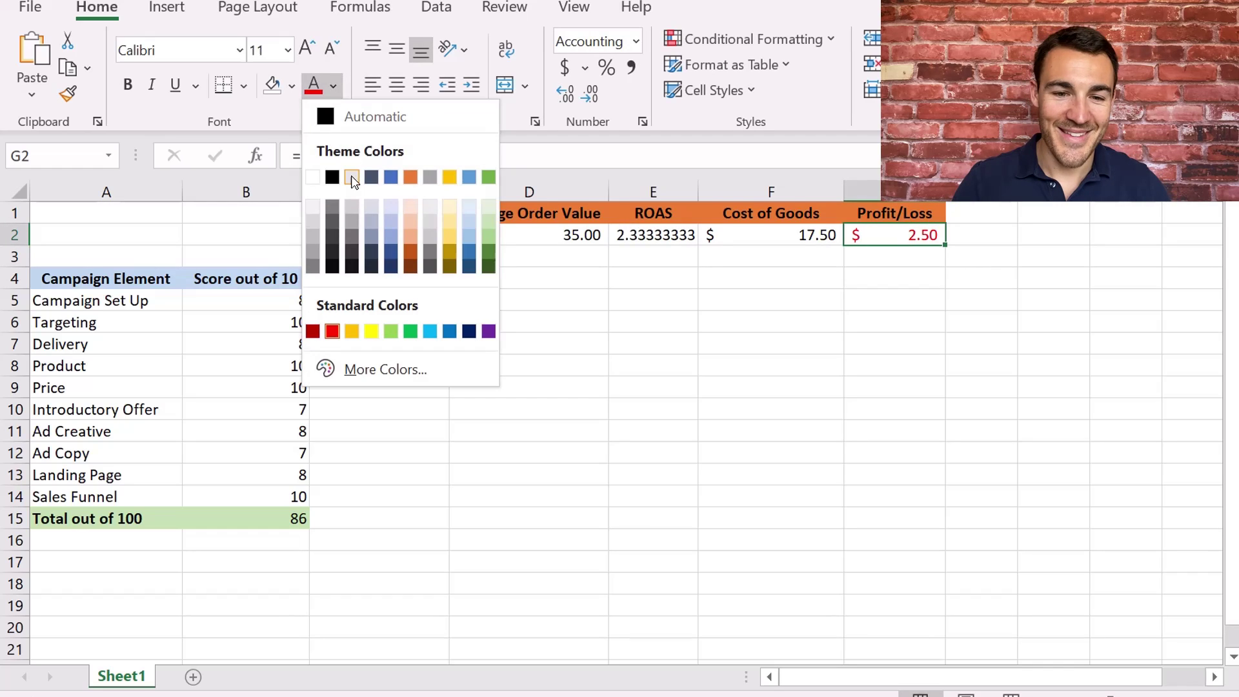
click(488, 177)
click(852, 366)
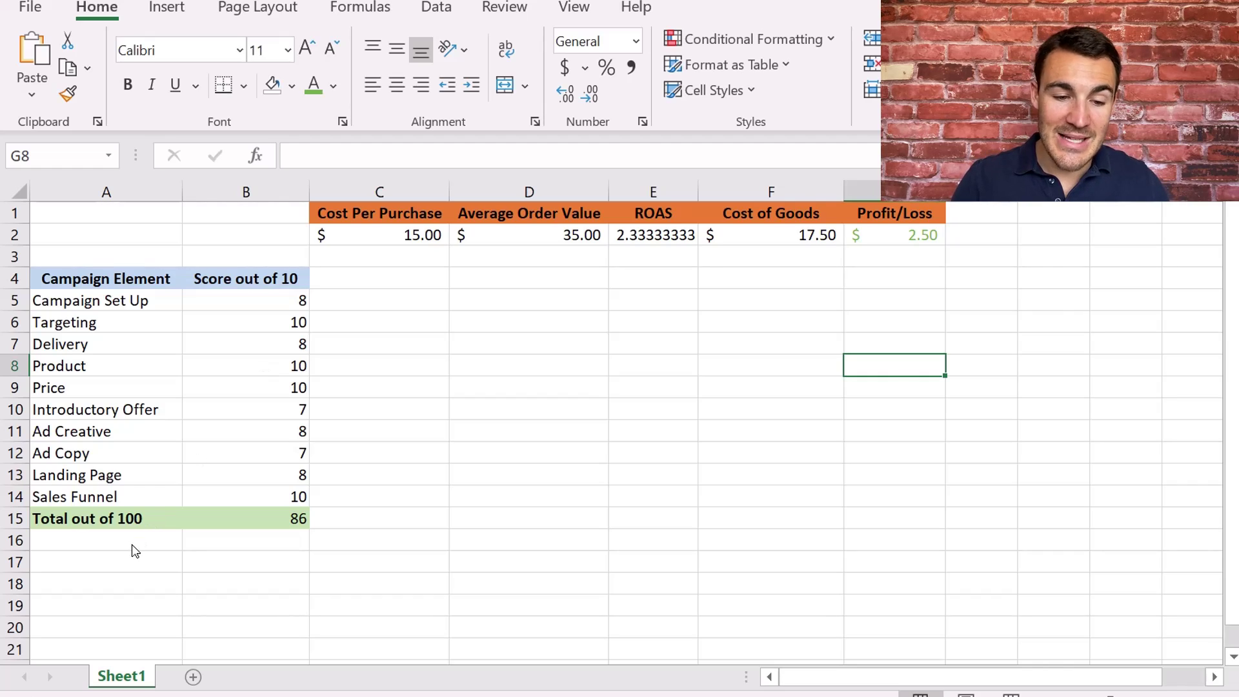
click(132, 523)
click(256, 523)
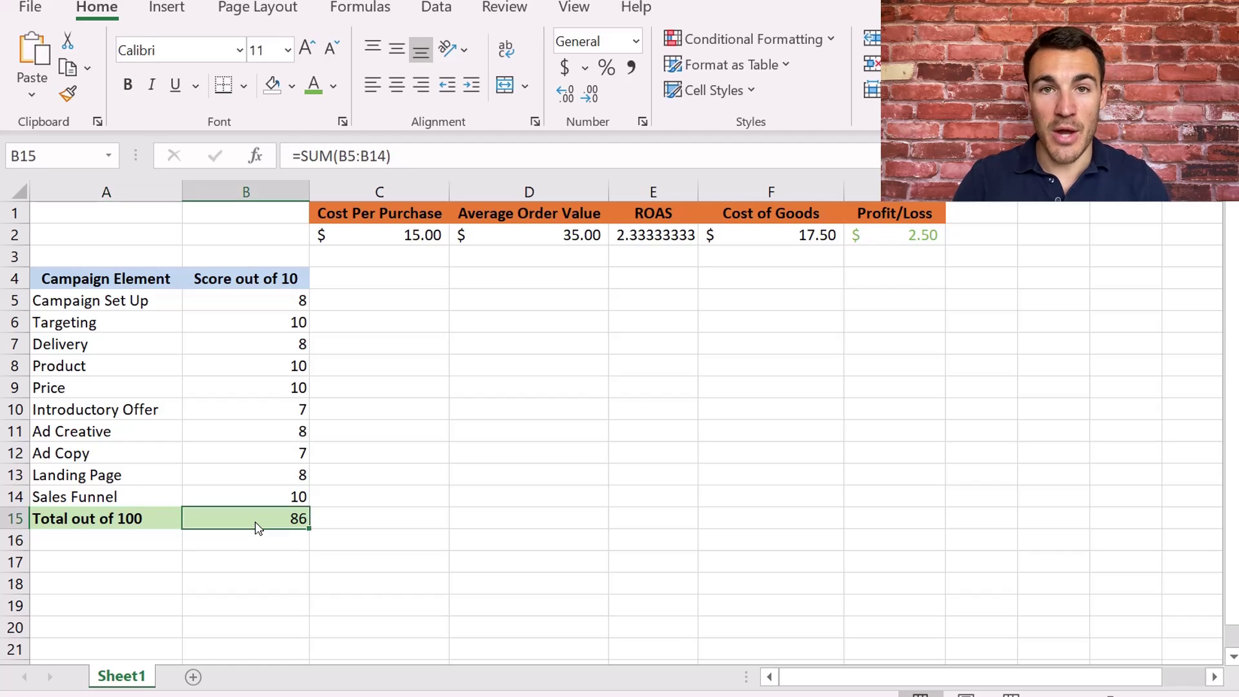